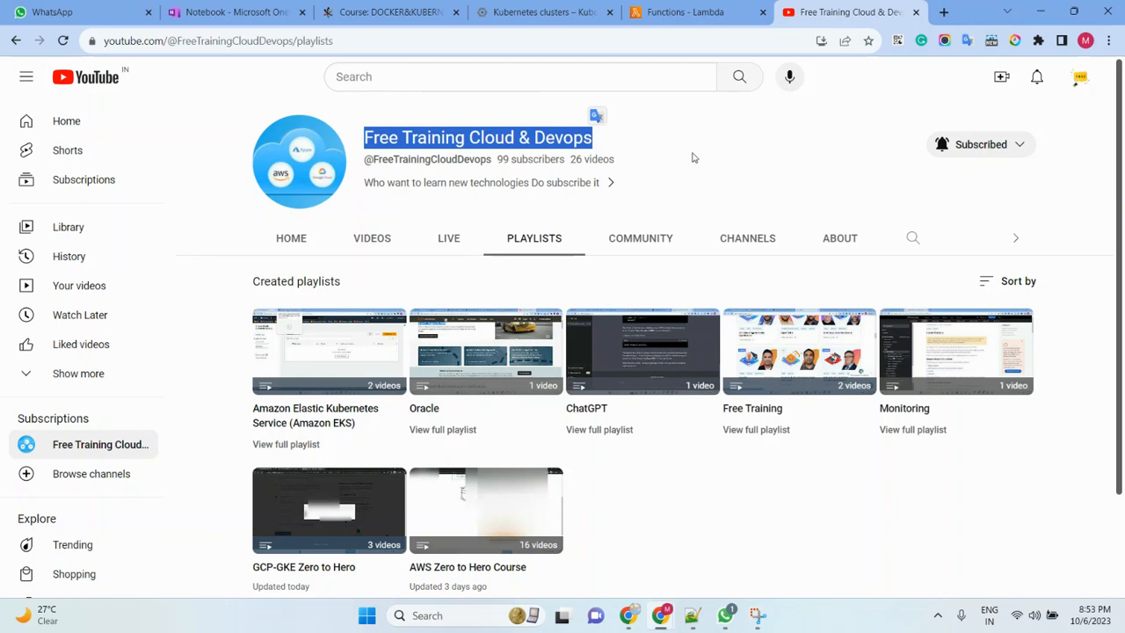
- Switch to the AWS Lambda console and refresh its list of functions
{"action": "left_click", "coordinate": [687, 16]}
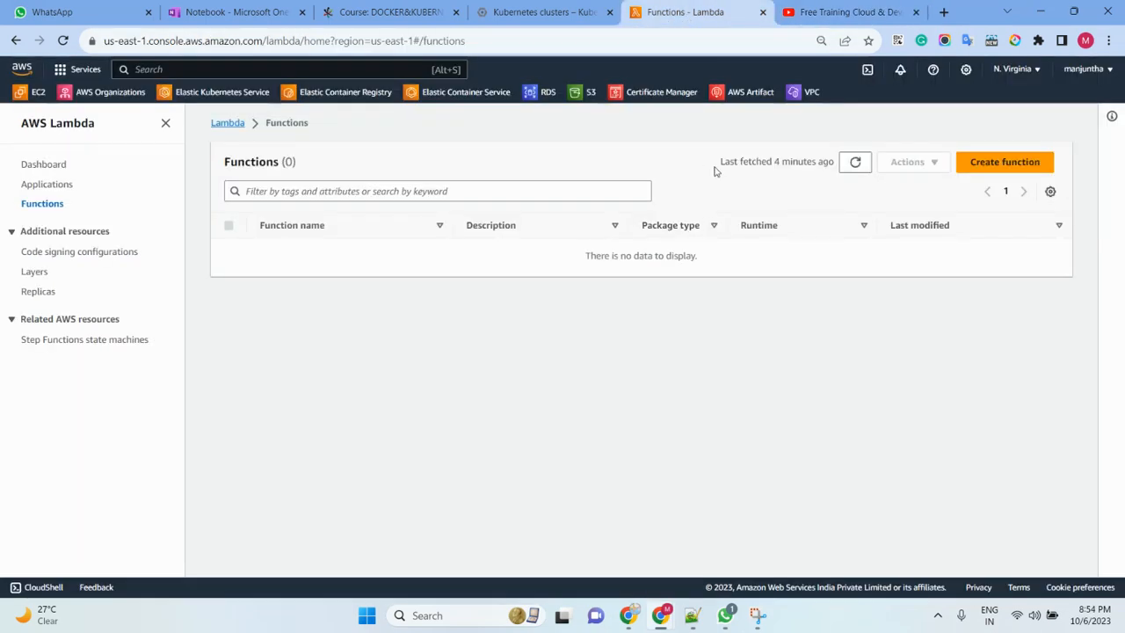
{"action": "left_click", "coordinate": [817, 16]}
{"action": "left_click", "coordinate": [727, 141]}
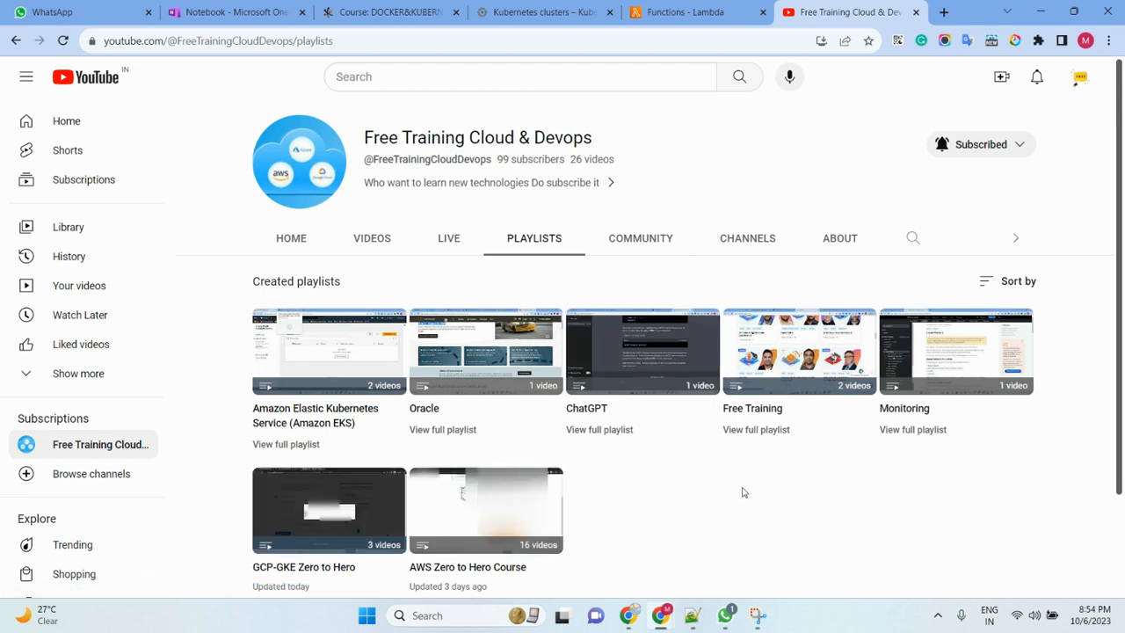
{"action": "left_click", "coordinate": [686, 13]}
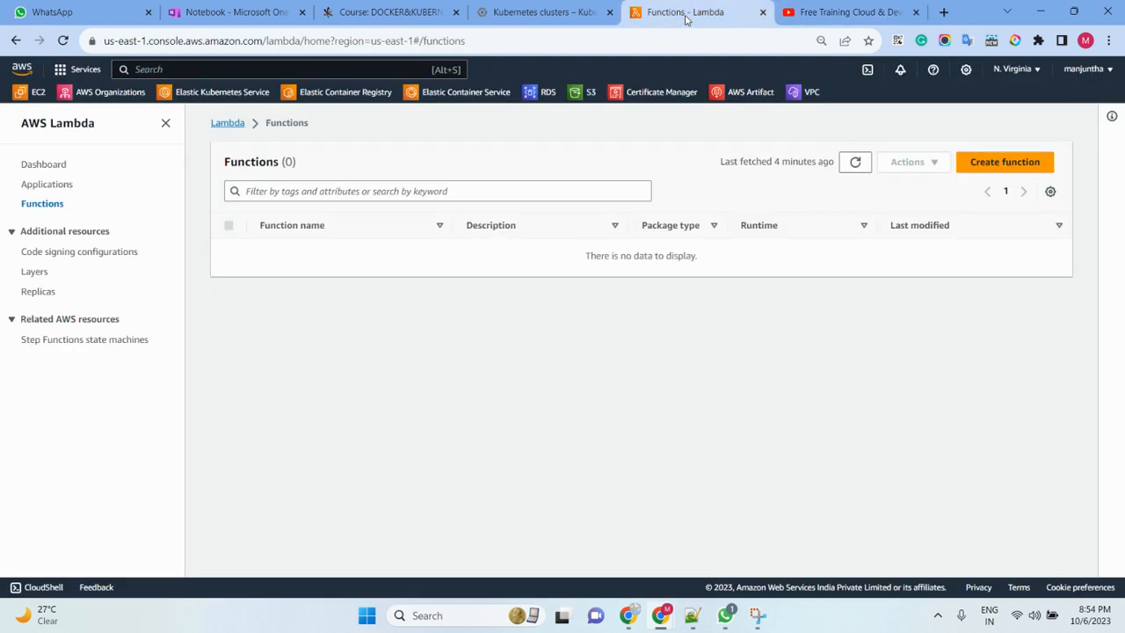
{"action": "left_click", "coordinate": [855, 164]}
- On the YouTube channel page, open the AWS Zero to Hero Course playlist, select its last video and look through the video list
{"action": "left_click", "coordinate": [859, 11]}
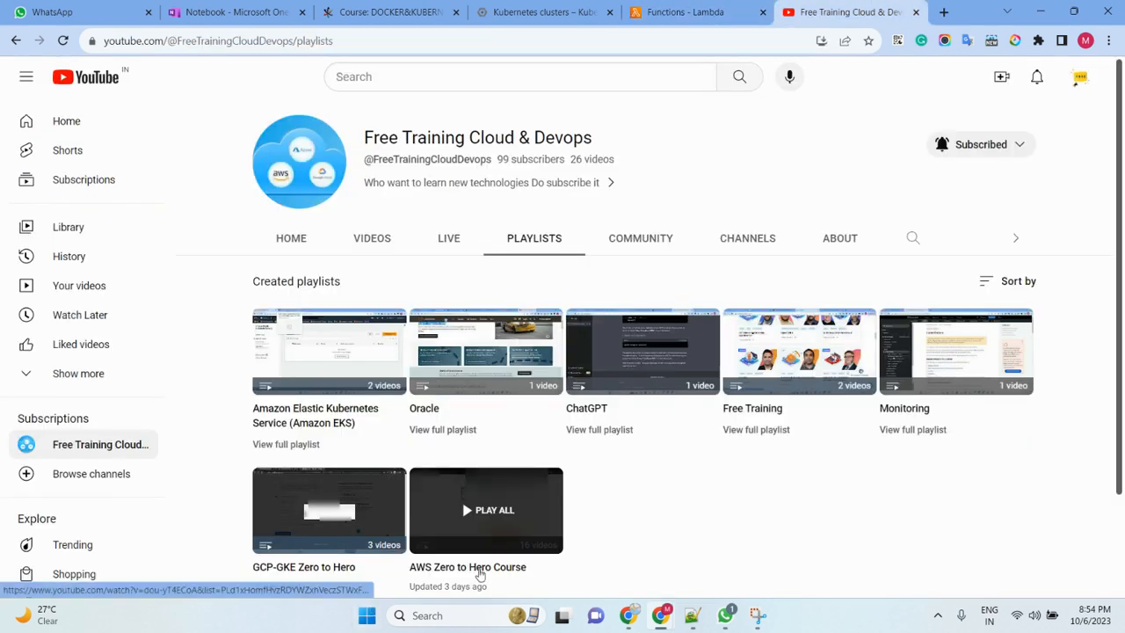
{"action": "left_click", "coordinate": [478, 567]}
{"action": "left_click", "coordinate": [379, 338]}
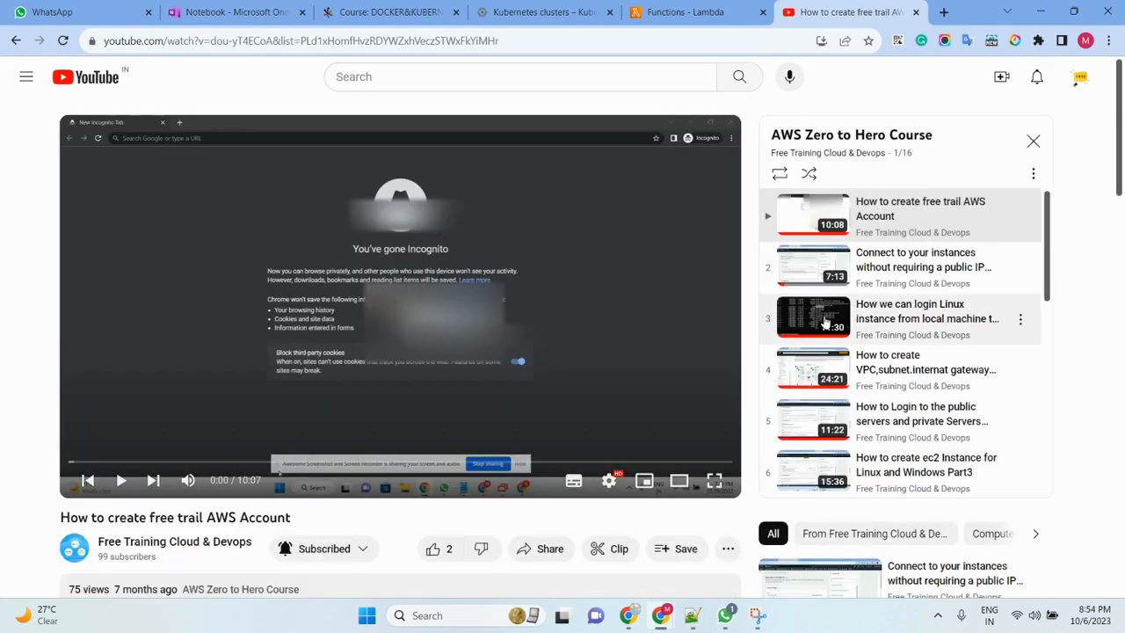
{"action": "scroll", "coordinate": [883, 435], "scroll_direction": "down", "scroll_amount": 6}
{"action": "left_click", "coordinate": [909, 475]}
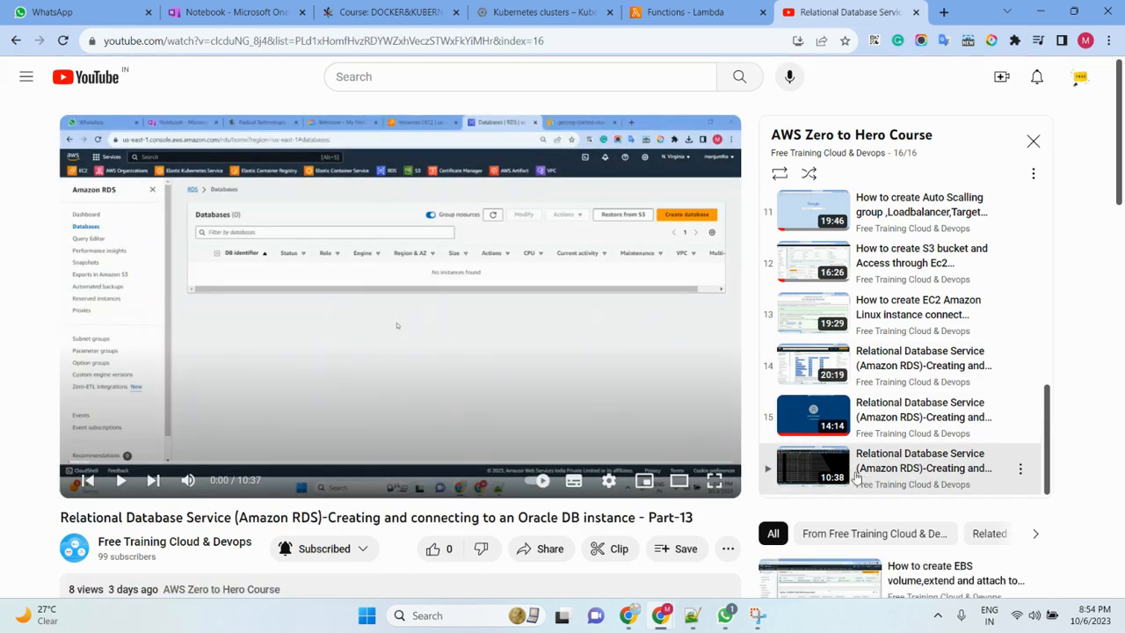
{"action": "left_click_drag", "start_coordinate": [98, 541], "coordinate": [134, 541]}
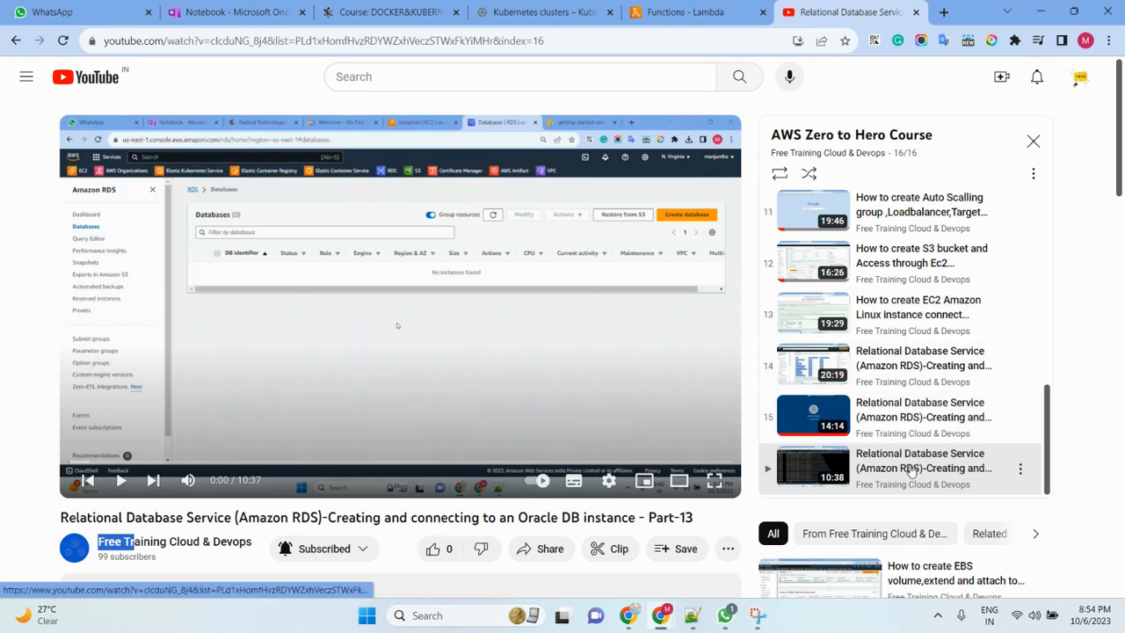
{"action": "scroll", "coordinate": [897, 352], "scroll_direction": "up", "scroll_amount": 3}
{"action": "scroll", "coordinate": [906, 360], "scroll_direction": "up", "scroll_amount": 3}
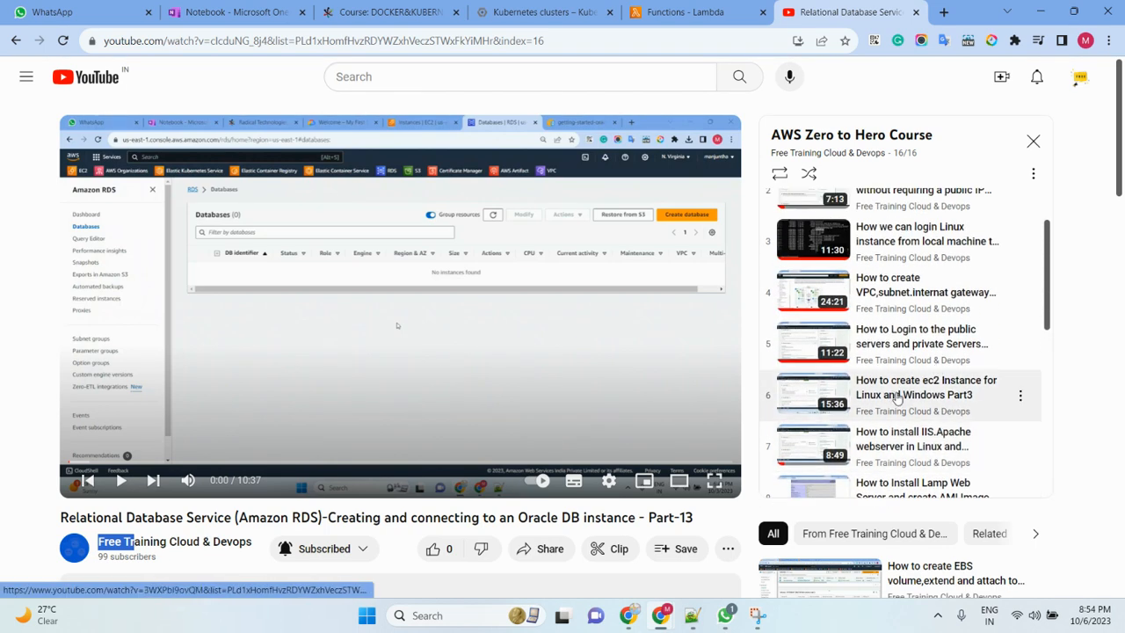
{"action": "scroll", "coordinate": [906, 373], "scroll_direction": "up", "scroll_amount": 2}
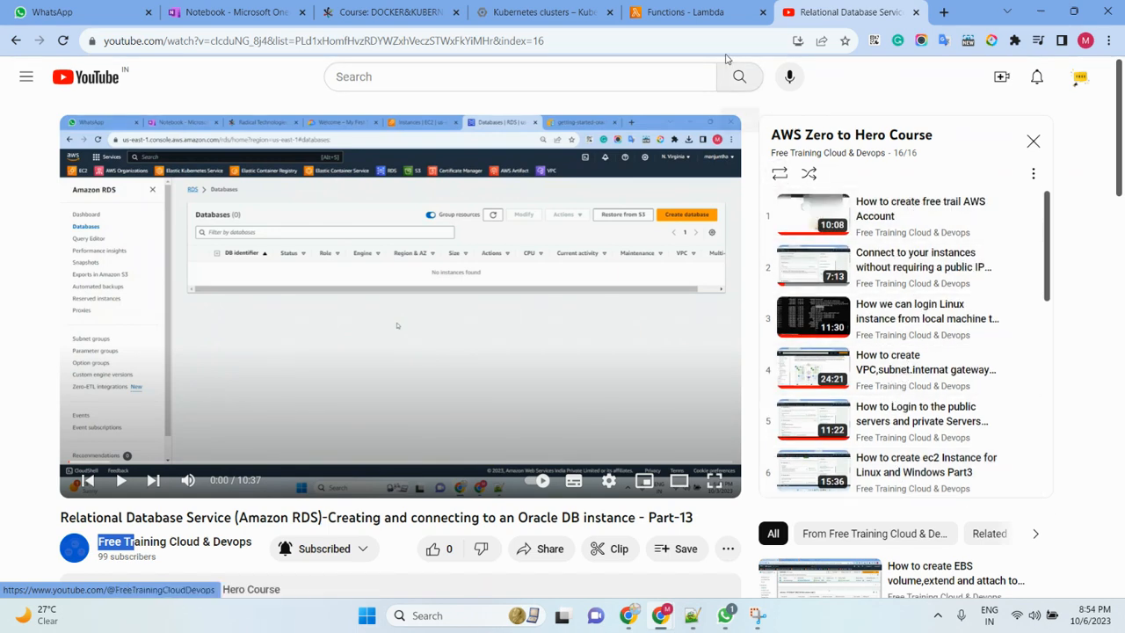
- Review the diagram of the AWS console, Lambda function, IAM role and EC2 instance in Snipping Tool, returning to the Lambda console
{"action": "left_click", "coordinate": [687, 12]}
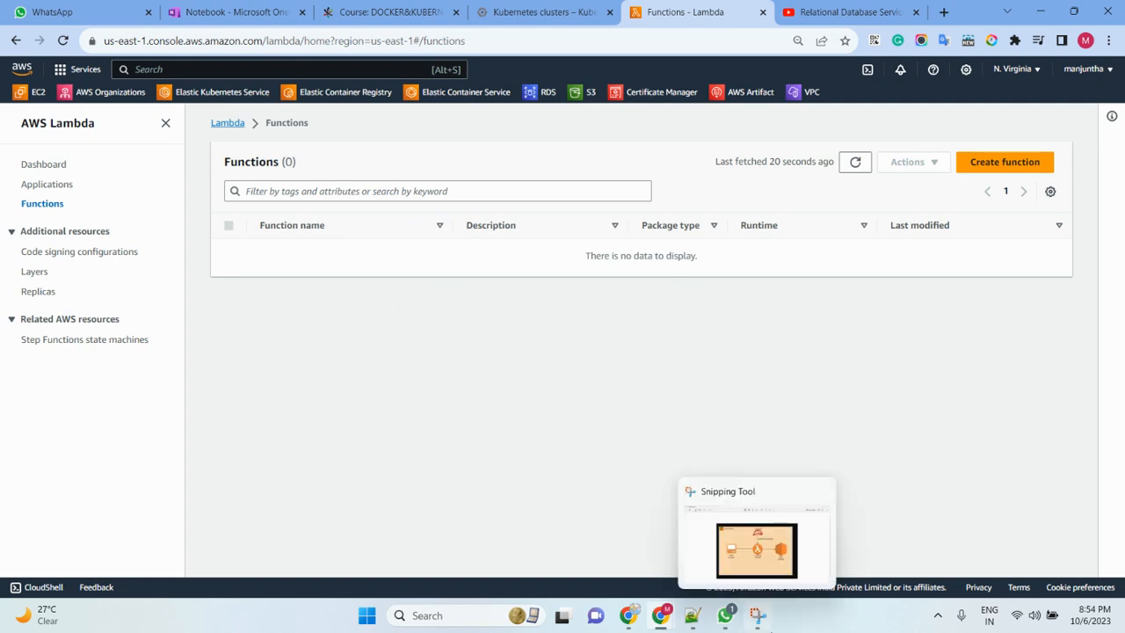
{"action": "left_click", "coordinate": [758, 615]}
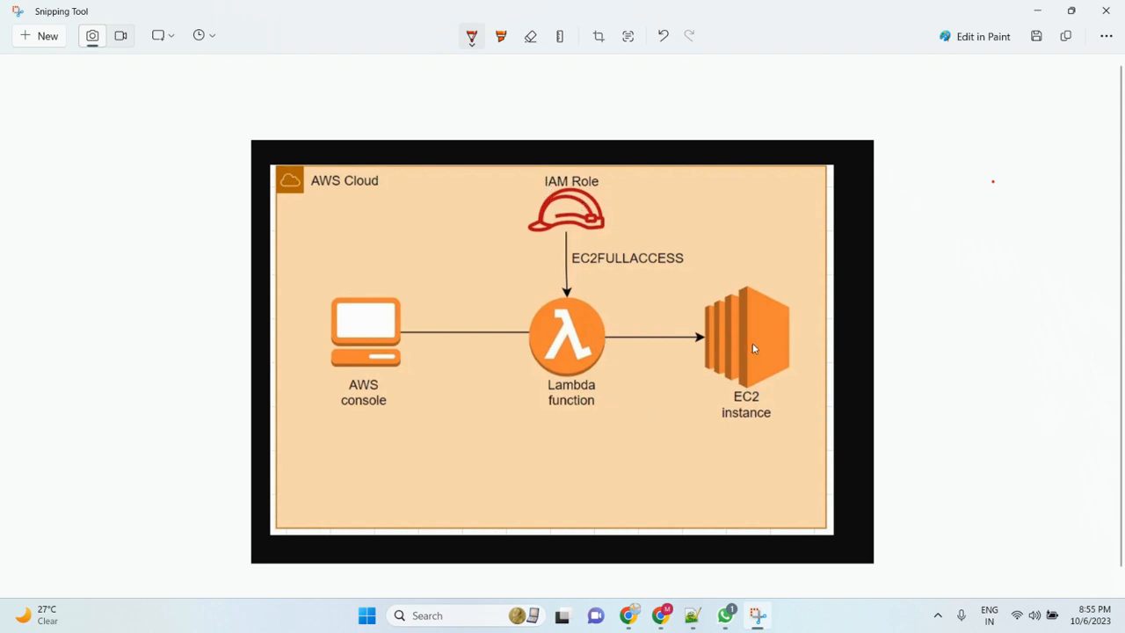
{"action": "left_click", "coordinate": [1037, 10]}
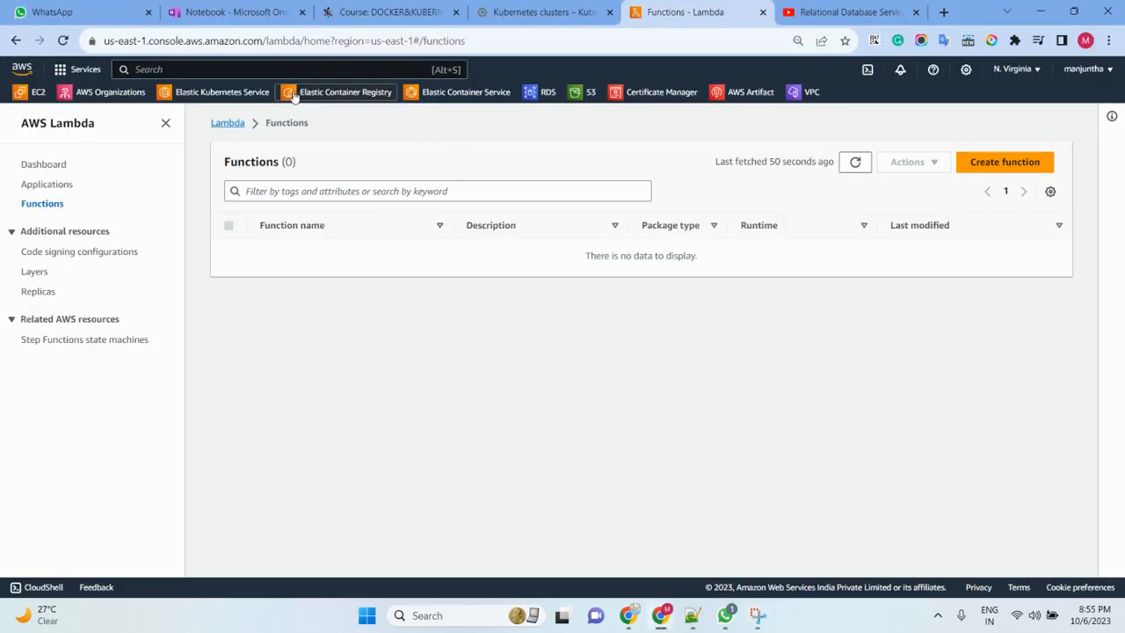
- Search the AWS services for "iam" and open the IAM dashboard in a new browser tab
{"action": "type", "text": "iam"}
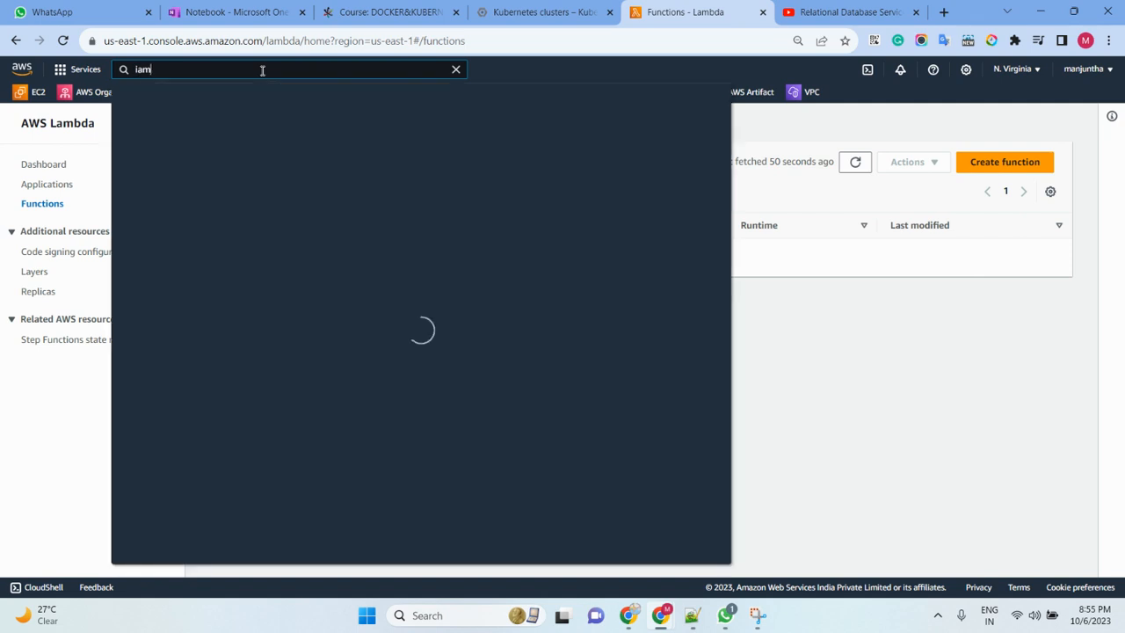
{"action": "right_click", "coordinate": [331, 198]}
{"action": "left_click", "coordinate": [370, 205]}
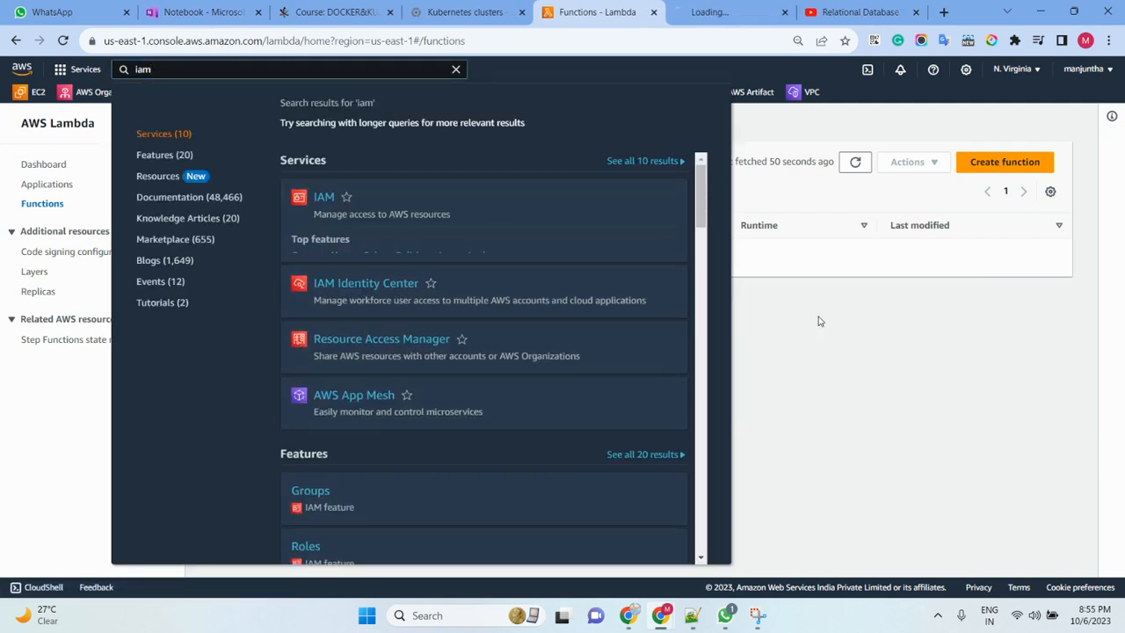
{"action": "left_click", "coordinate": [818, 320]}
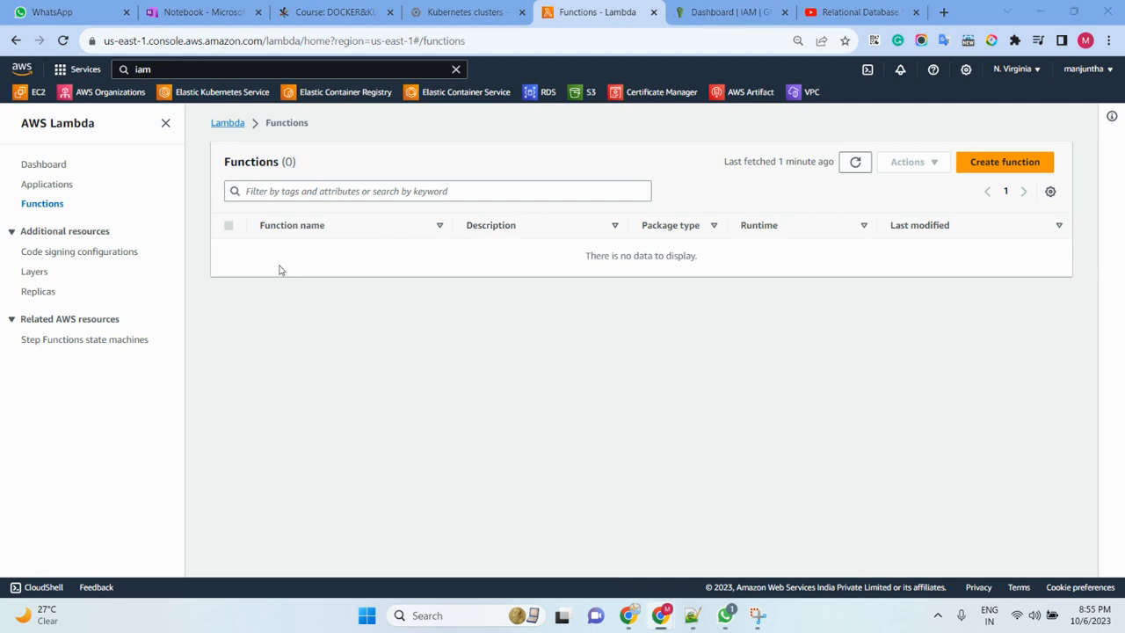
{"action": "left_click", "coordinate": [722, 19]}
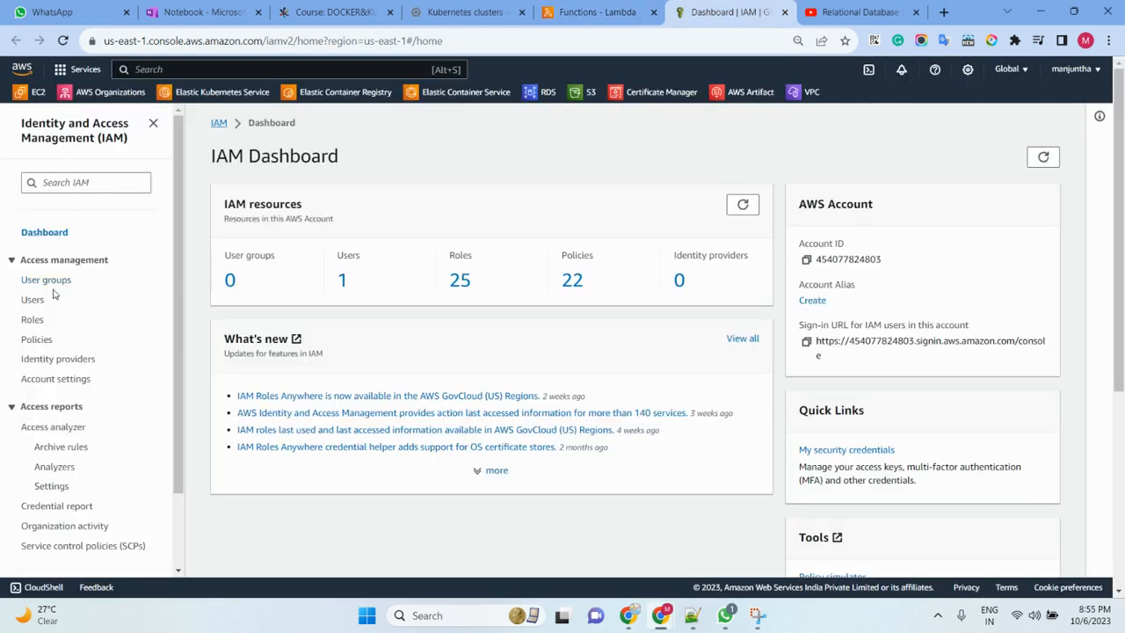
- Open the IAM roles list and search it for "lam"
{"action": "left_click", "coordinate": [32, 319]}
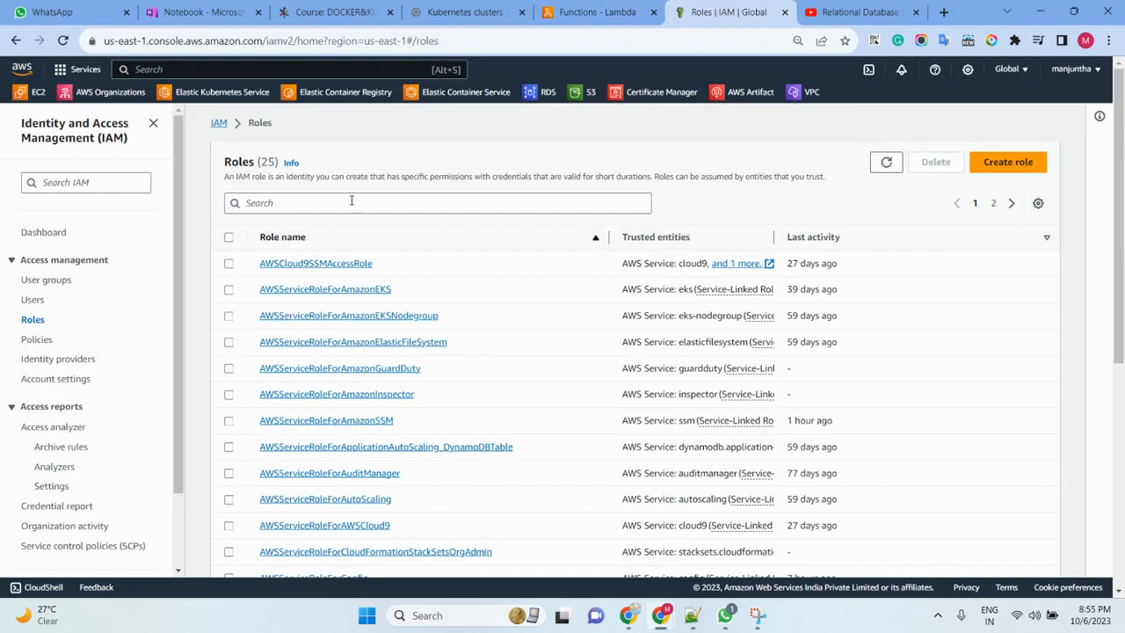
{"action": "left_click", "coordinate": [351, 202]}
{"action": "type", "text": "lam"}
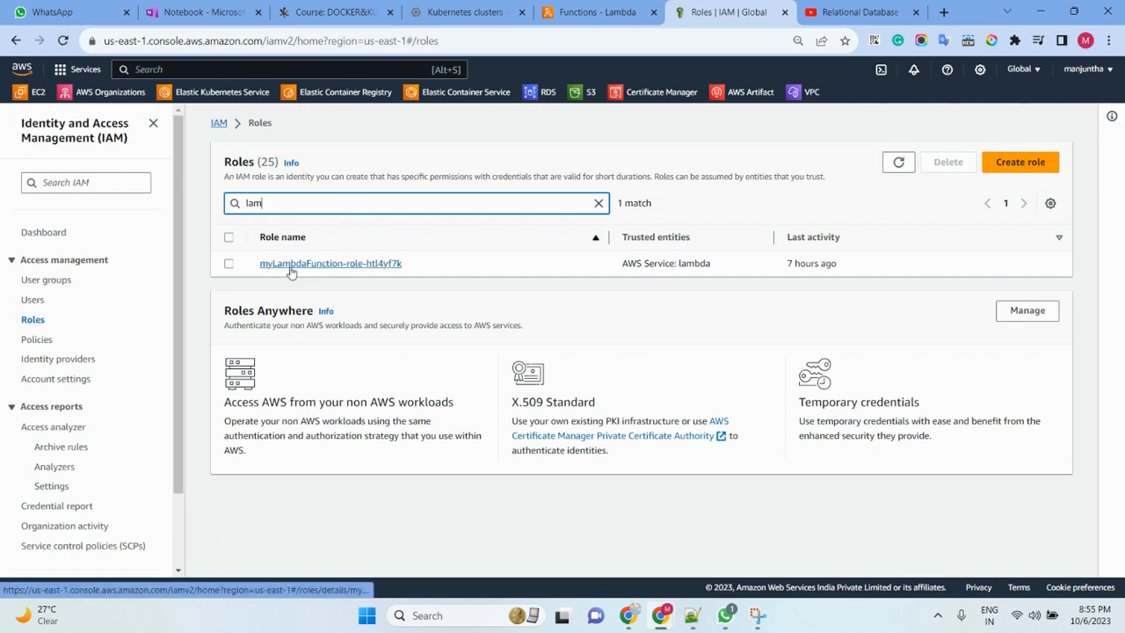
{"action": "right_click", "coordinate": [1015, 167]}
{"action": "left_click", "coordinate": [867, 118]}
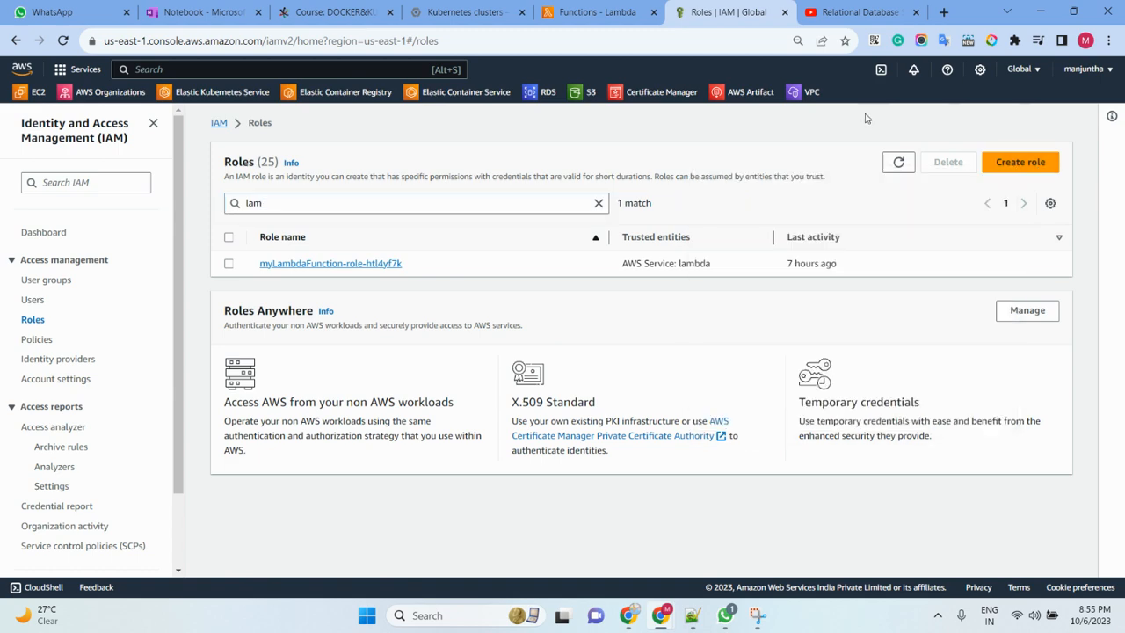
{"action": "left_click", "coordinate": [1018, 165]}
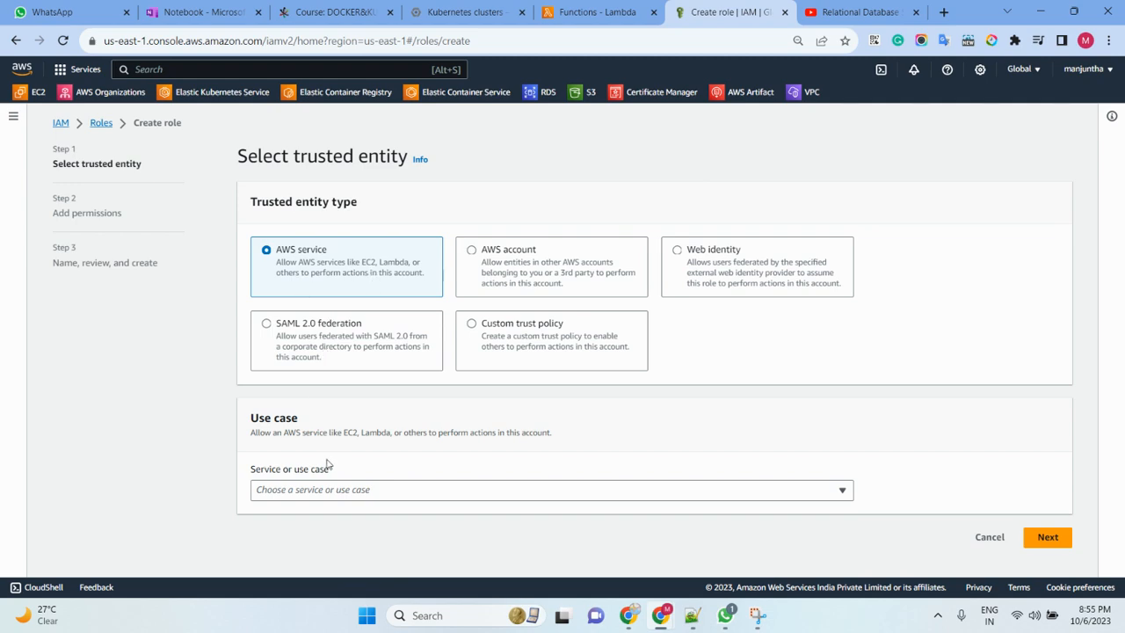
{"action": "left_click", "coordinate": [324, 494]}
{"action": "left_click", "coordinate": [280, 137]}
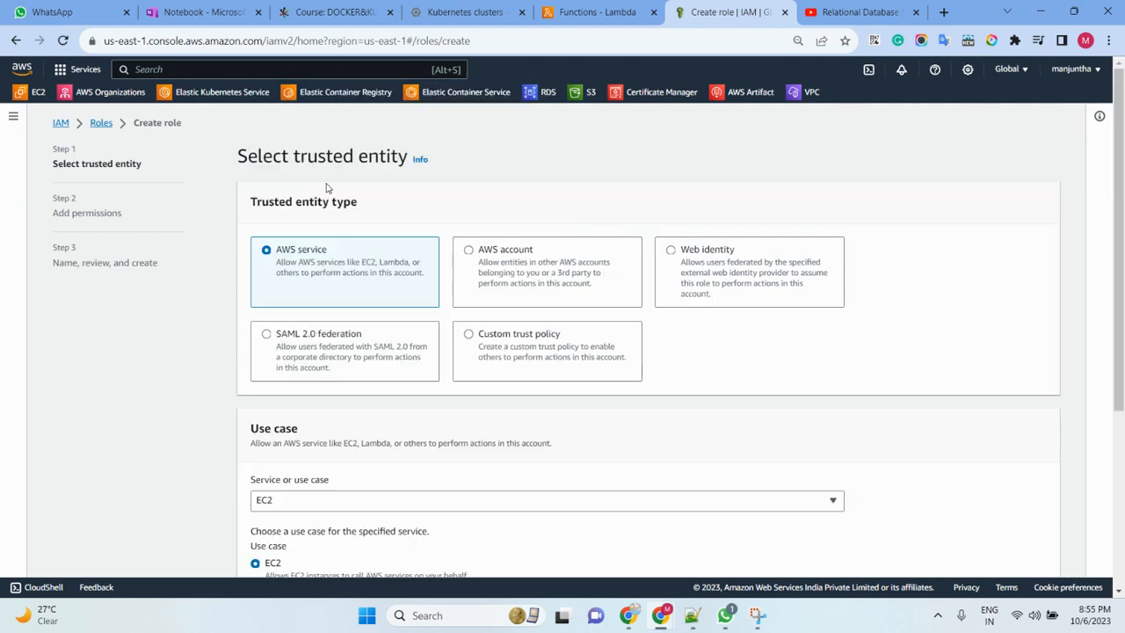
{"action": "scroll", "coordinate": [782, 442], "scroll_direction": "down", "scroll_amount": 3}
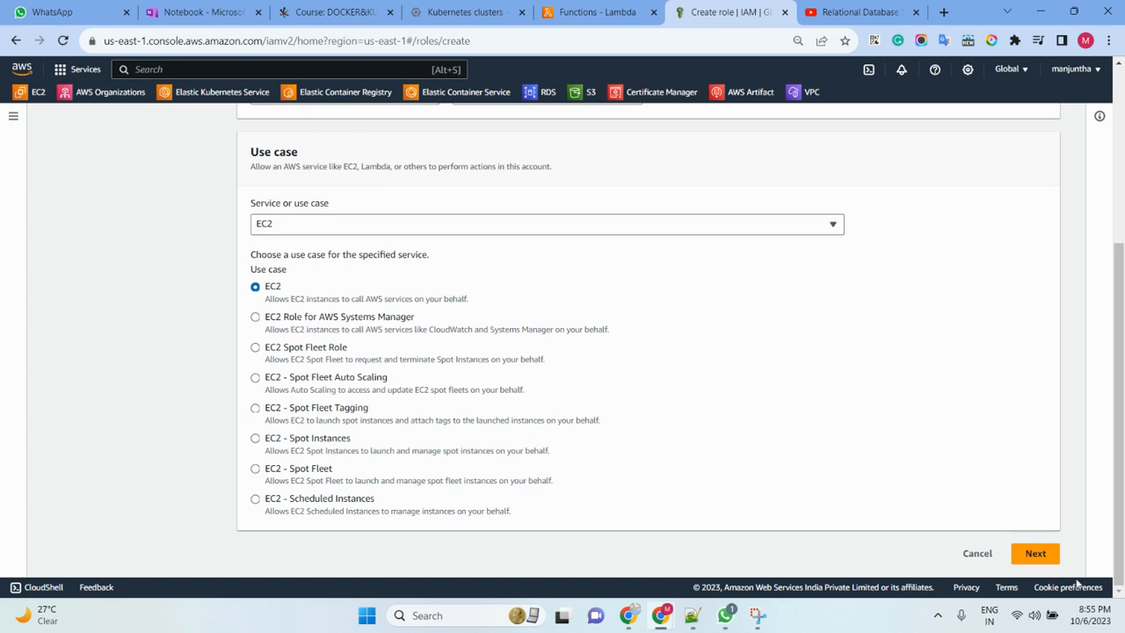
{"action": "left_click", "coordinate": [1035, 553]}
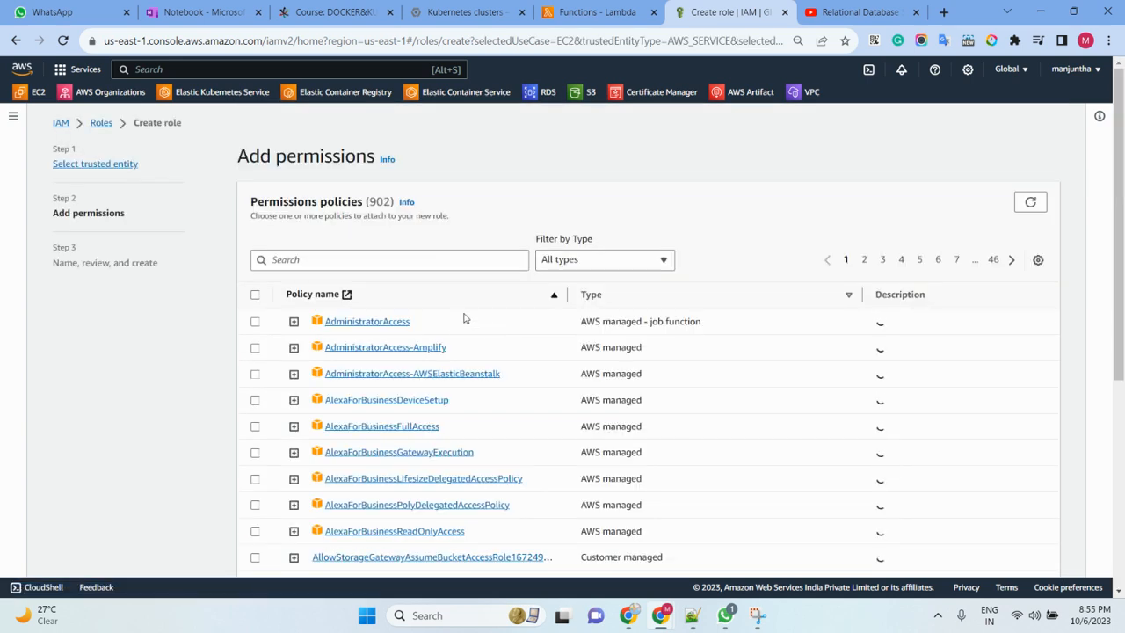
{"action": "left_click", "coordinate": [385, 261]}
{"action": "type", "text": "lambda"}
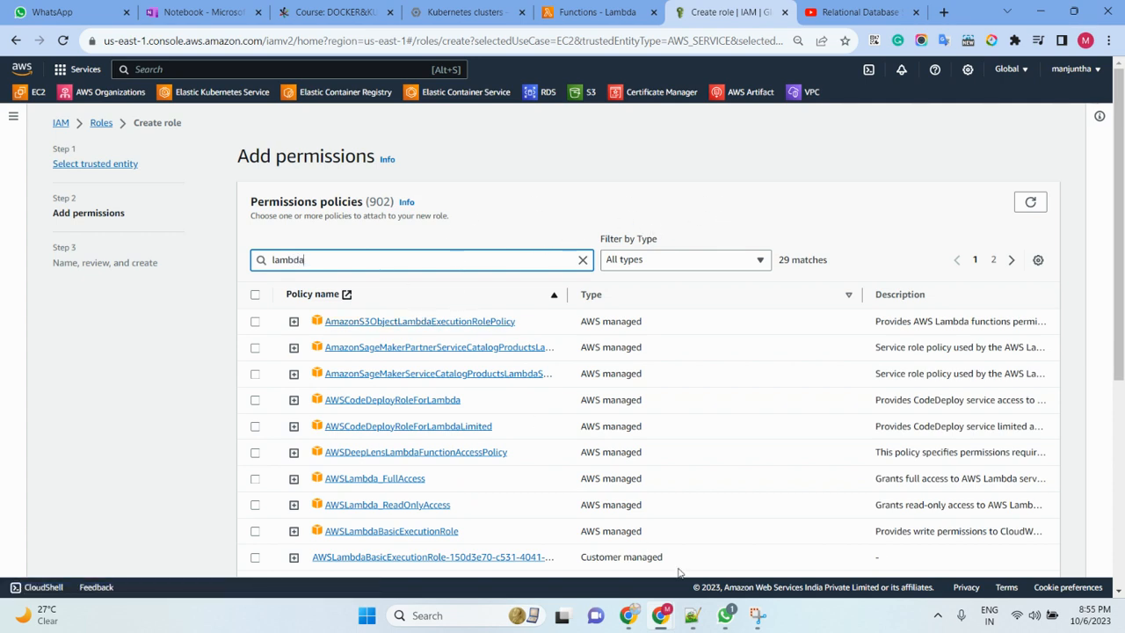
{"action": "left_click", "coordinate": [753, 623]}
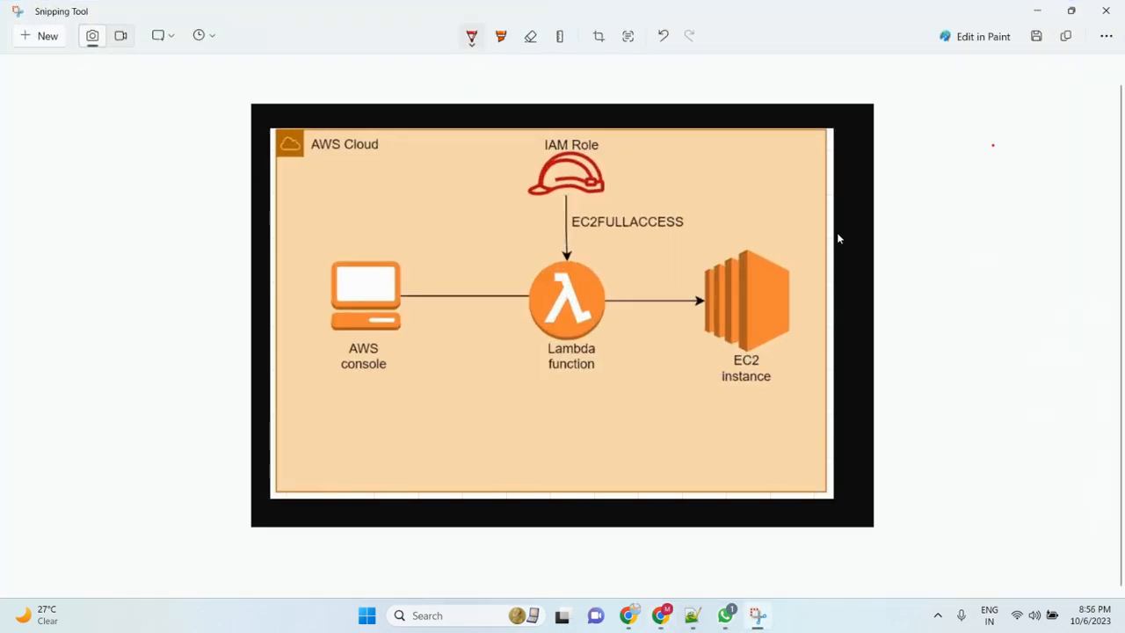
{"action": "left_click", "coordinate": [1037, 11]}
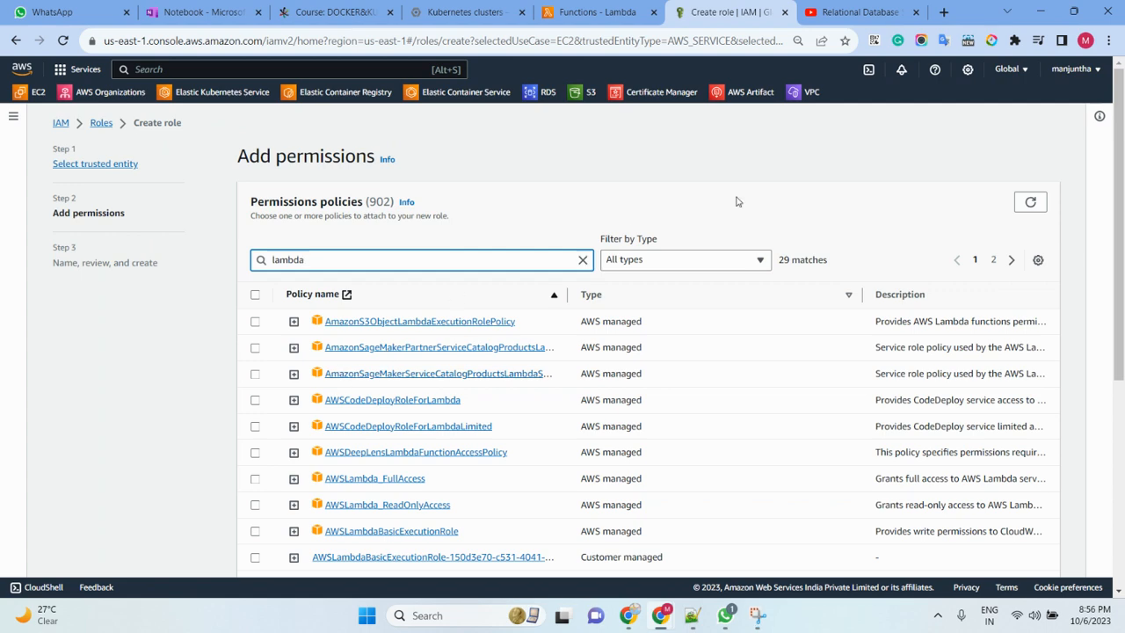
{"action": "left_click", "coordinate": [604, 14]}
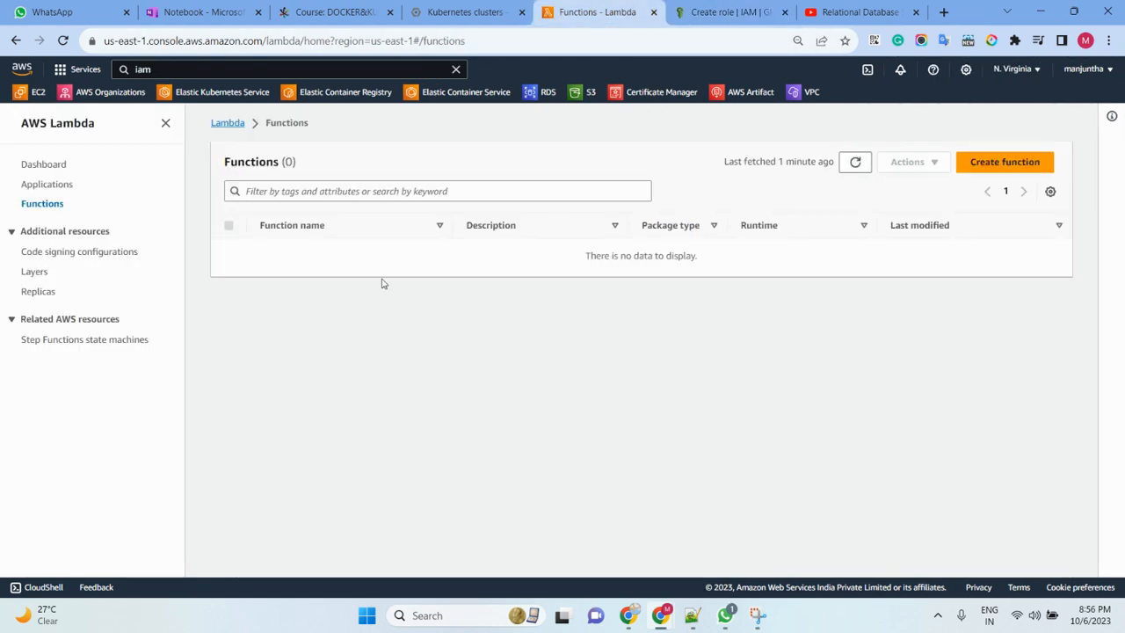
{"action": "left_click", "coordinate": [730, 15]}
{"action": "scroll", "coordinate": [490, 254], "scroll_direction": "down", "scroll_amount": 5}
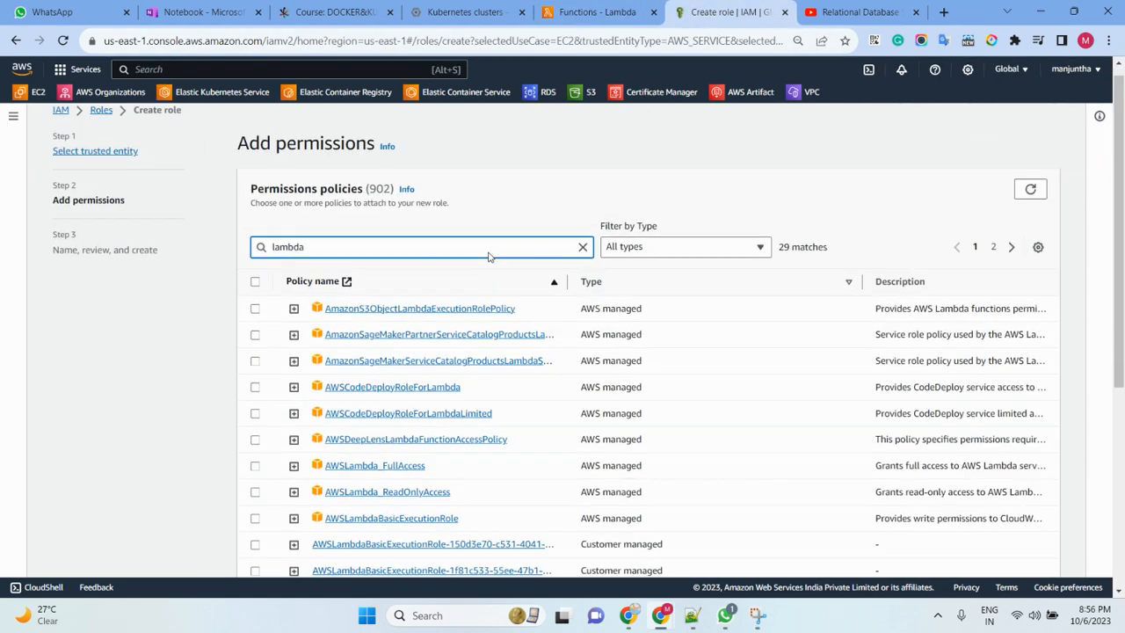
{"action": "scroll", "coordinate": [486, 361], "scroll_direction": "up", "scroll_amount": 3}
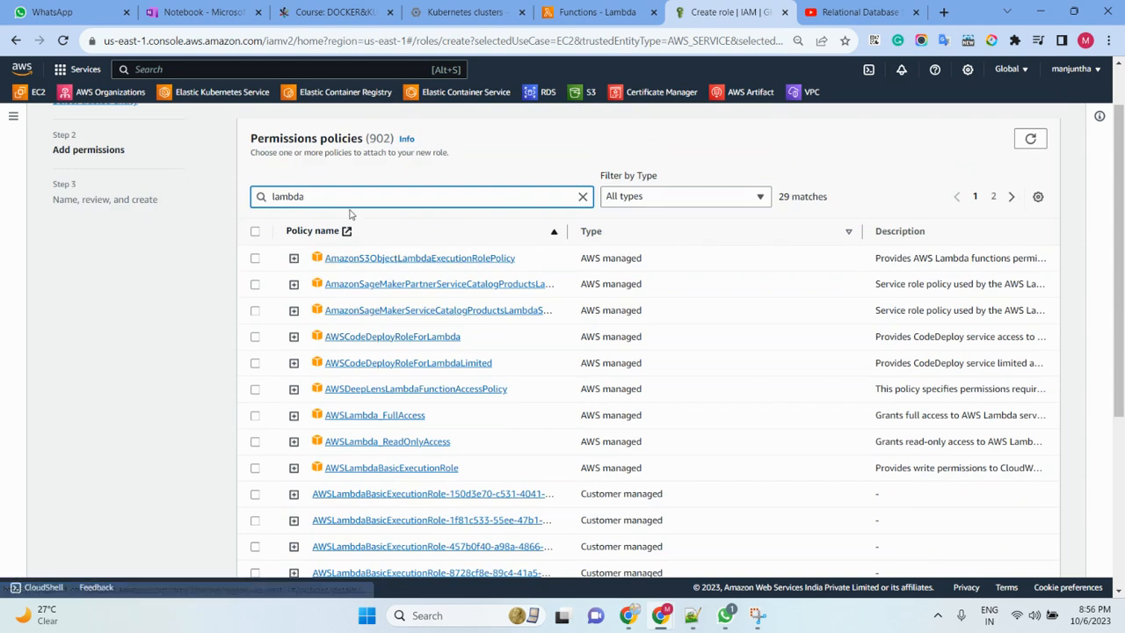
{"action": "key", "text": "BackSpace"}
{"action": "key", "text": "BackSpace"}
{"action": "key", "text": "BackSpace"}
{"action": "key", "text": "BackSpace"}
{"action": "key", "text": "BackSpace"}
{"action": "key", "text": "BackSpace"}
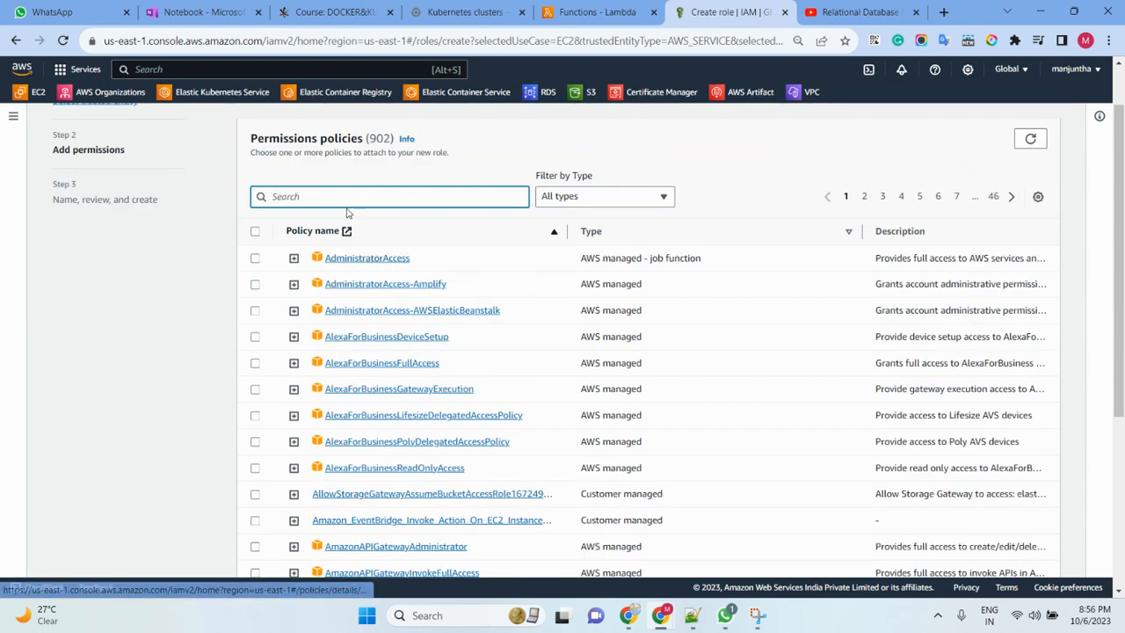
{"action": "type", "text": "ec"}
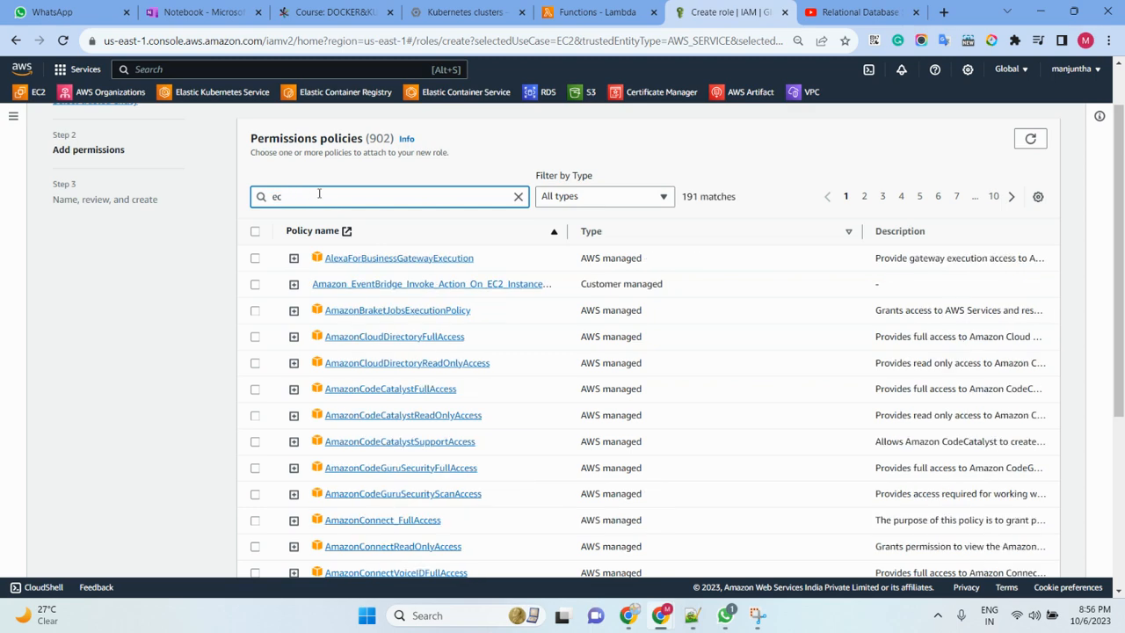
{"action": "type", "text": "2f"}
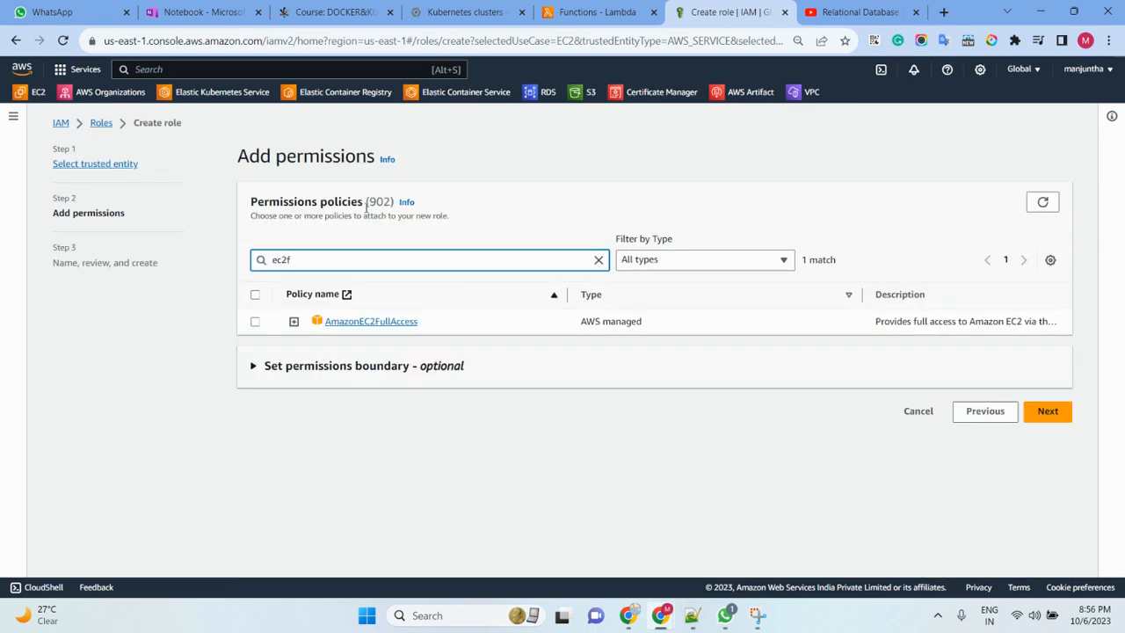
{"action": "left_click", "coordinate": [916, 412]}
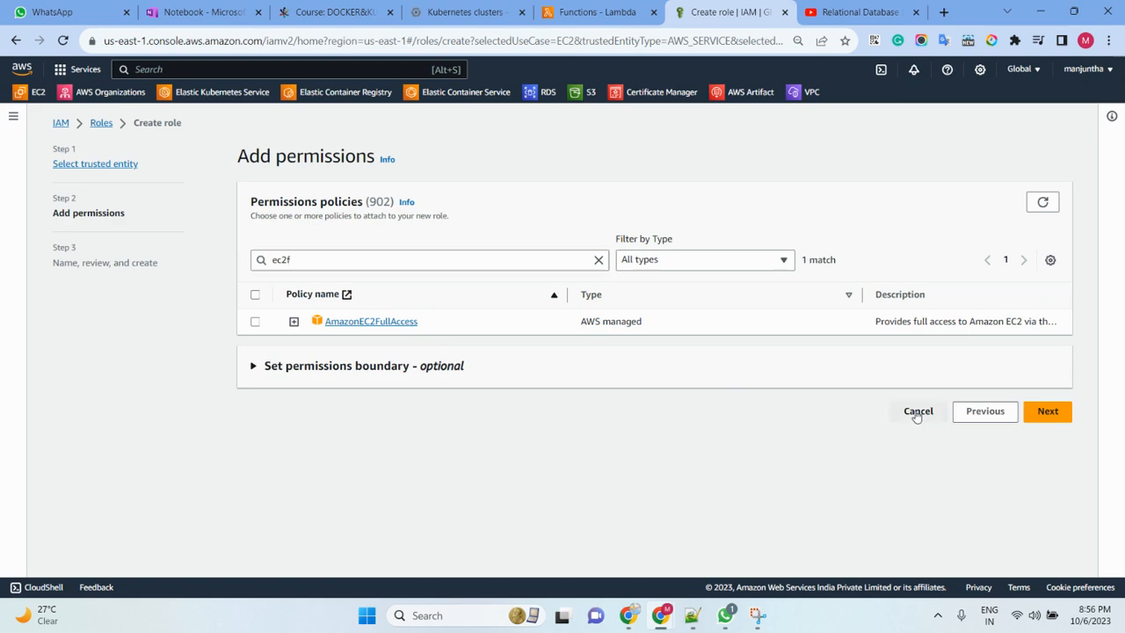
{"action": "left_click", "coordinate": [723, 393]}
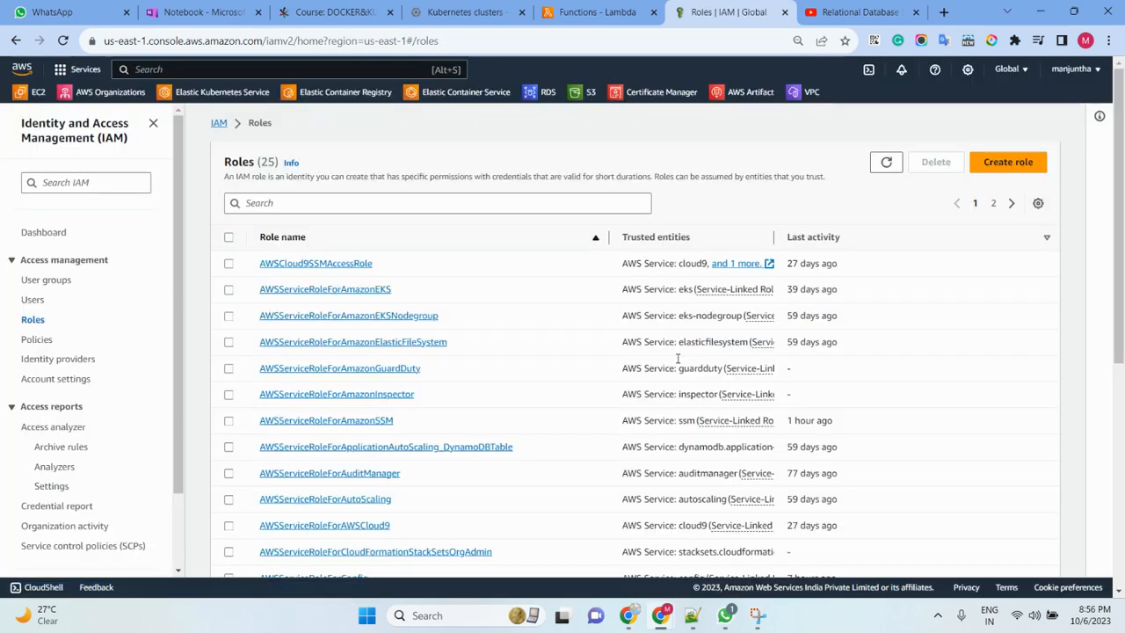
- Search the roles for "lam", open the myLambdaFunction role and review its permissions policies, glancing at the architecture diagram in Snipping Tool
{"action": "left_click", "coordinate": [325, 199]}
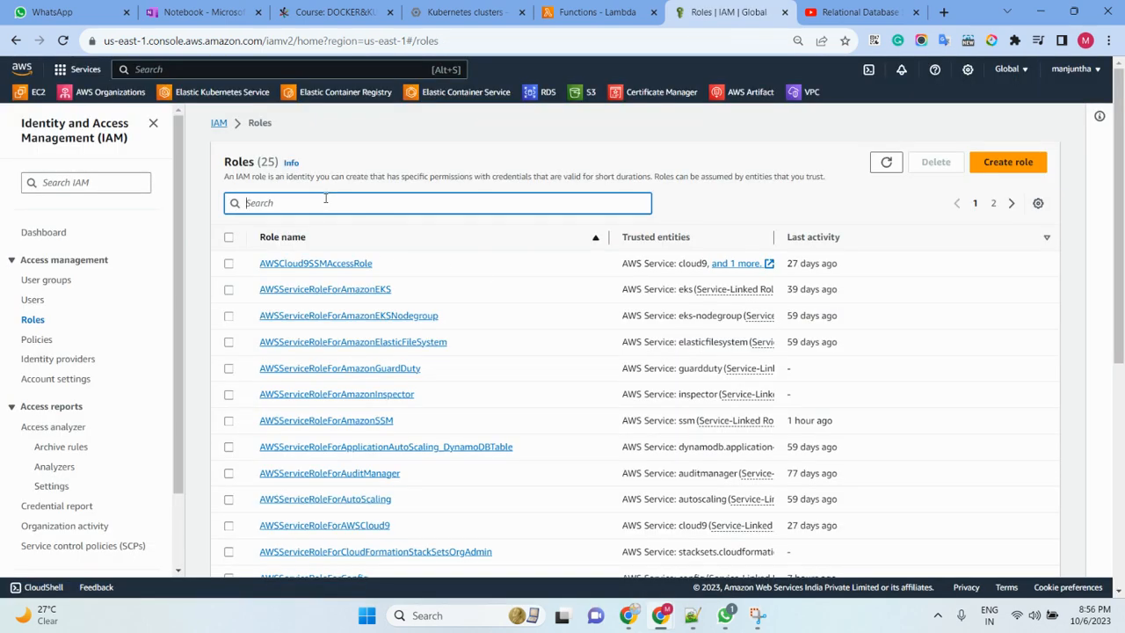
{"action": "type", "text": "lam"}
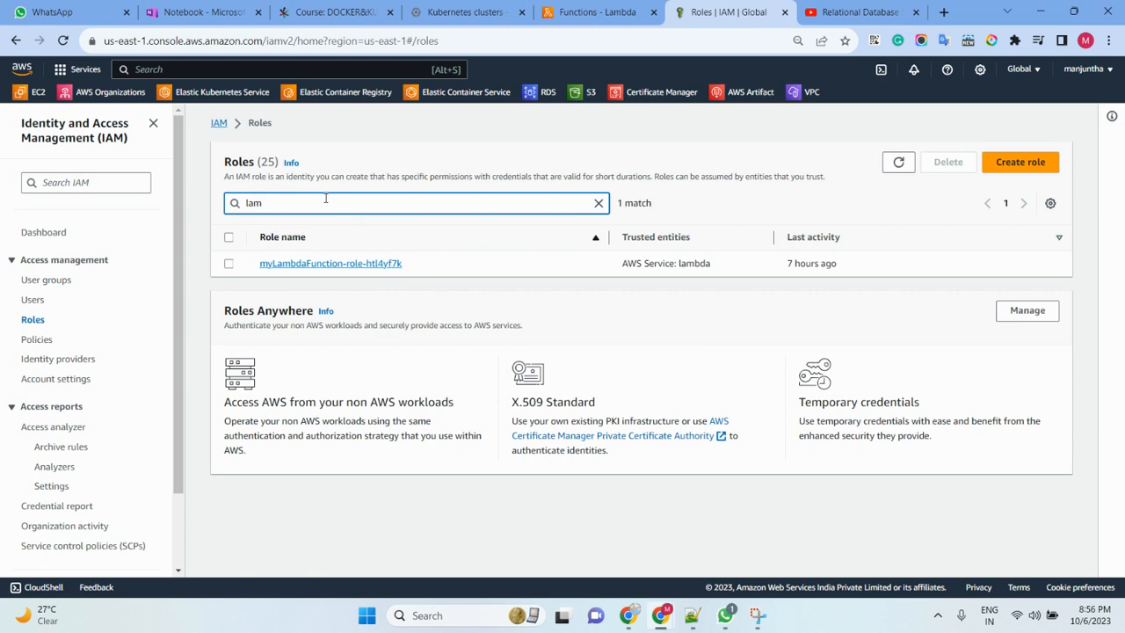
{"action": "left_click", "coordinate": [372, 264]}
{"action": "scroll", "coordinate": [409, 367], "scroll_direction": "down", "scroll_amount": 1}
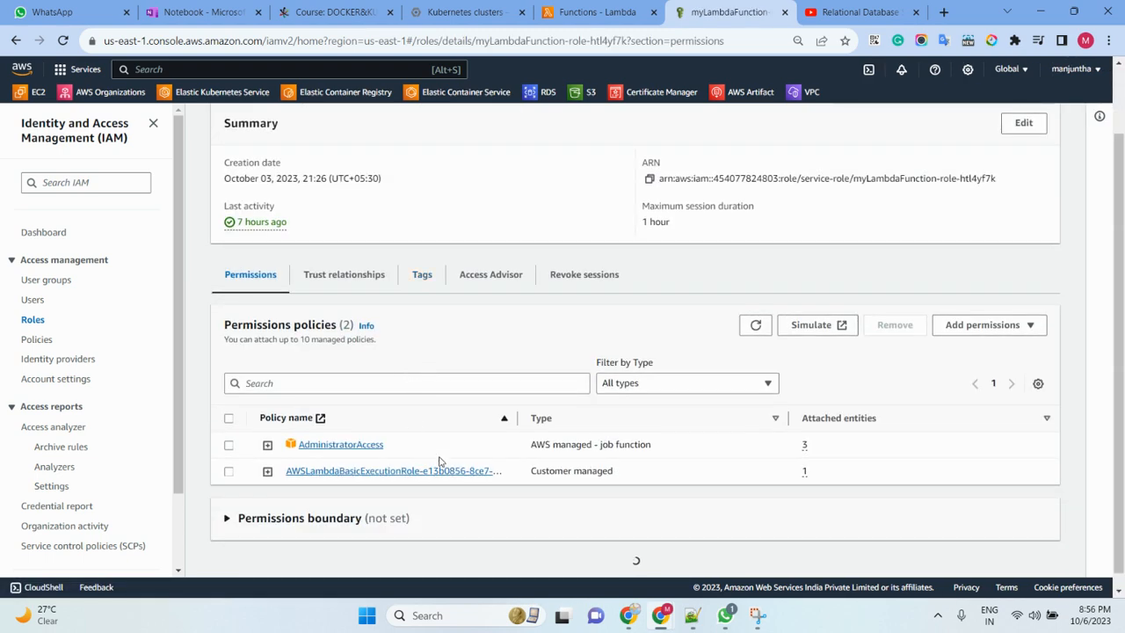
{"action": "left_click_drag", "start_coordinate": [684, 483], "coordinate": [258, 446]}
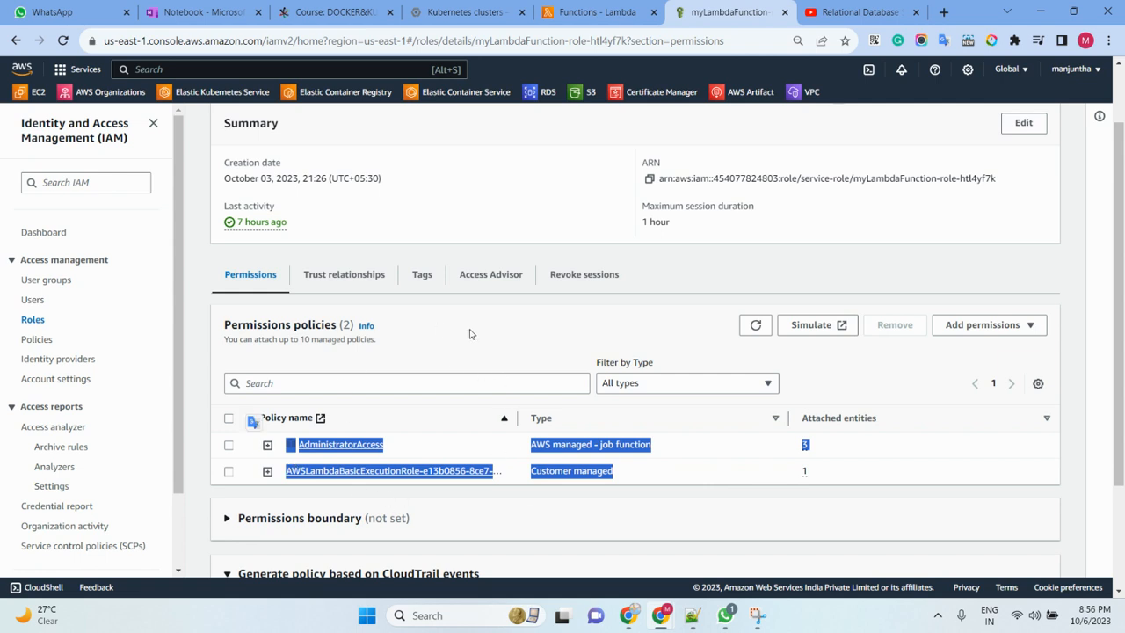
{"action": "left_click", "coordinate": [758, 618]}
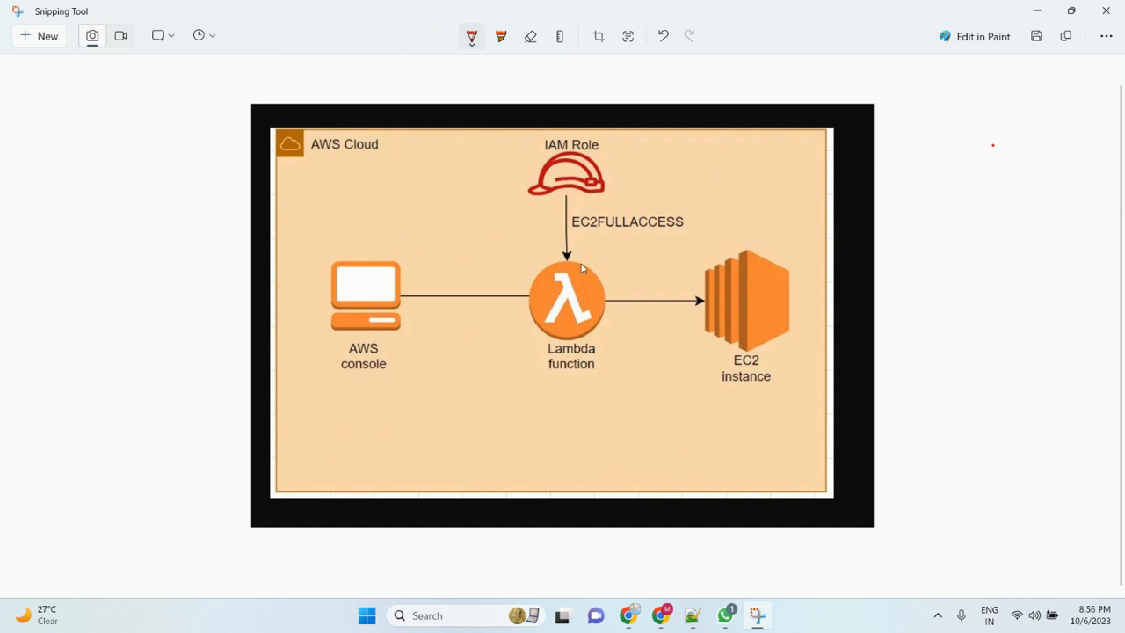
{"action": "left_click", "coordinate": [756, 618]}
- Return to the Lambda functions page and start creating a new function with the Author from scratch option
{"action": "left_click", "coordinate": [607, 12]}
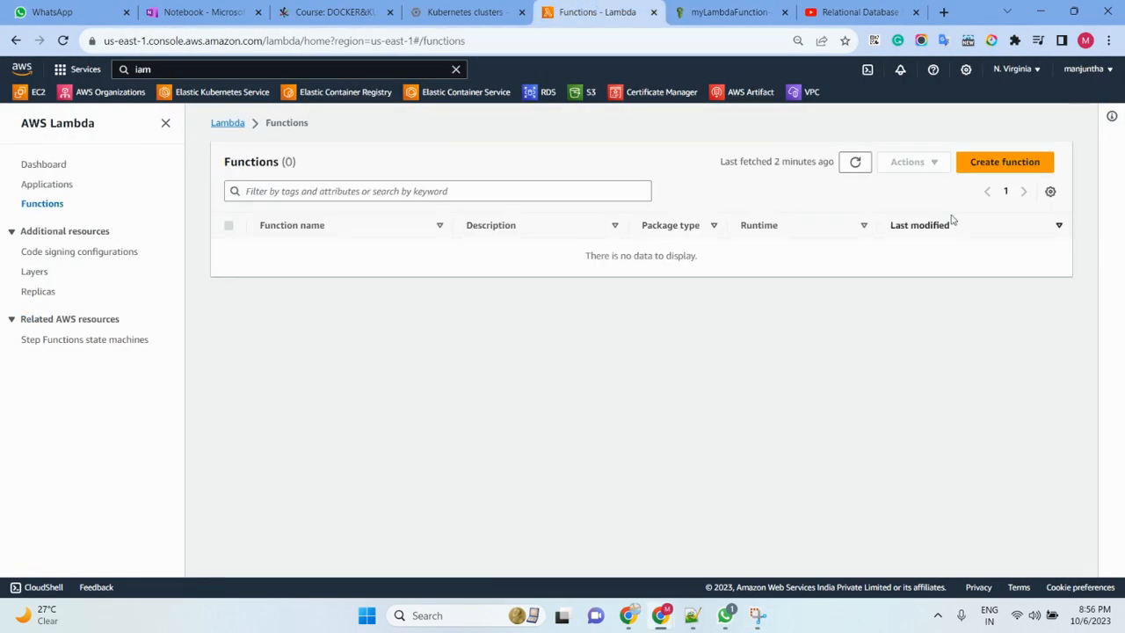
{"action": "left_click", "coordinate": [979, 168]}
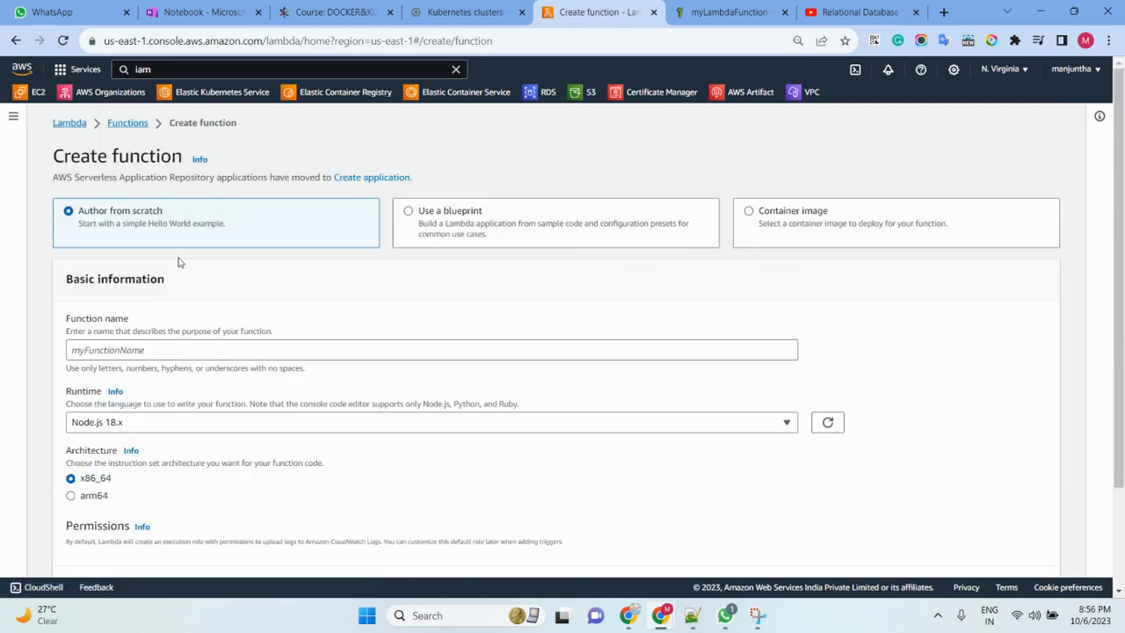
{"action": "left_click_drag", "start_coordinate": [77, 214], "coordinate": [197, 222]}
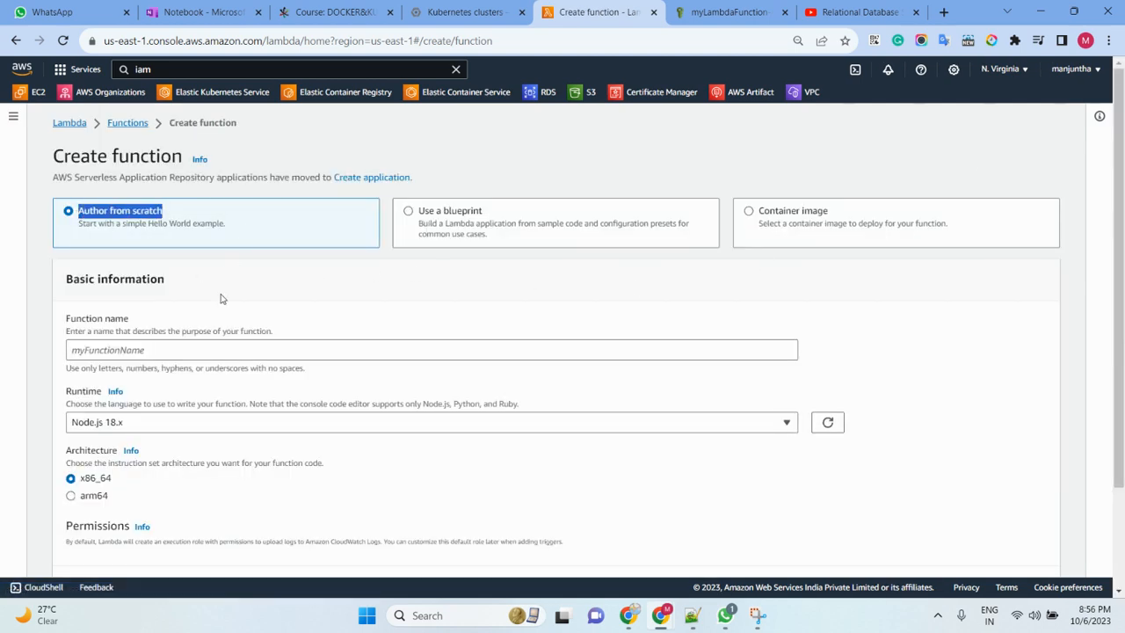
{"action": "left_click", "coordinate": [162, 349]}
{"action": "type", "text": "ectse"}
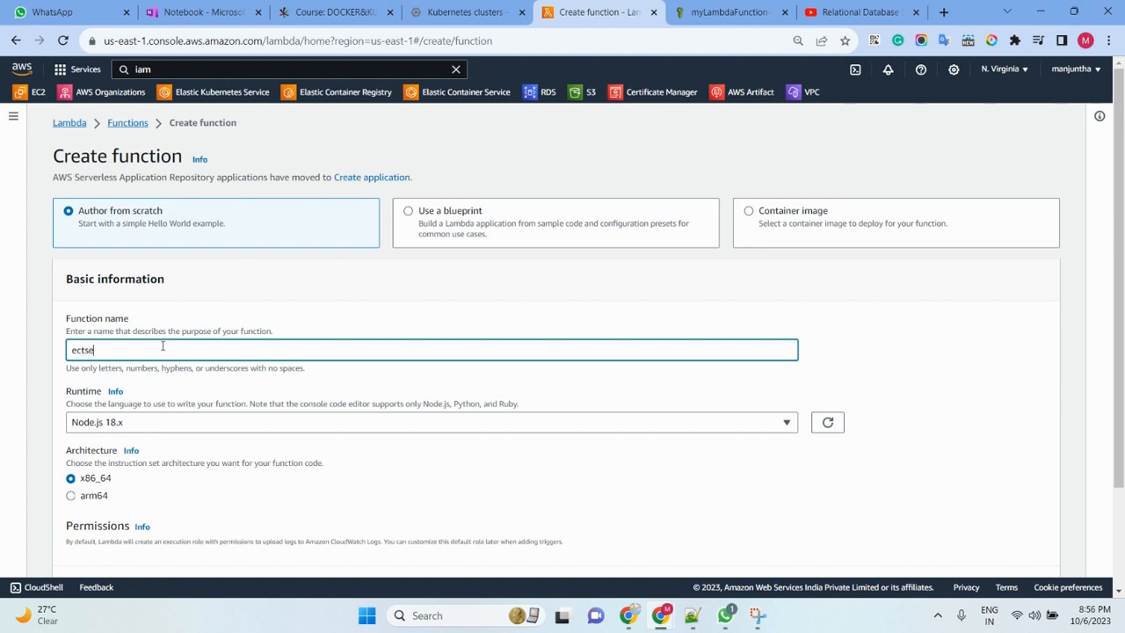
{"action": "type", "text": "rver"}
{"action": "key", "text": "BackSpace"}
- Name the function ec2cration and choose Python 3.11 as its runtime
{"action": "key", "text": "BackSpace"}
{"action": "key", "text": "BackSpace"}
{"action": "key", "text": "BackSpace"}
{"action": "key", "text": "BackSpace"}
{"action": "key", "text": "BackSpace"}
{"action": "key", "text": "BackSpace"}
{"action": "key", "text": "BackSpace"}
{"action": "key", "text": "BackSpace"}
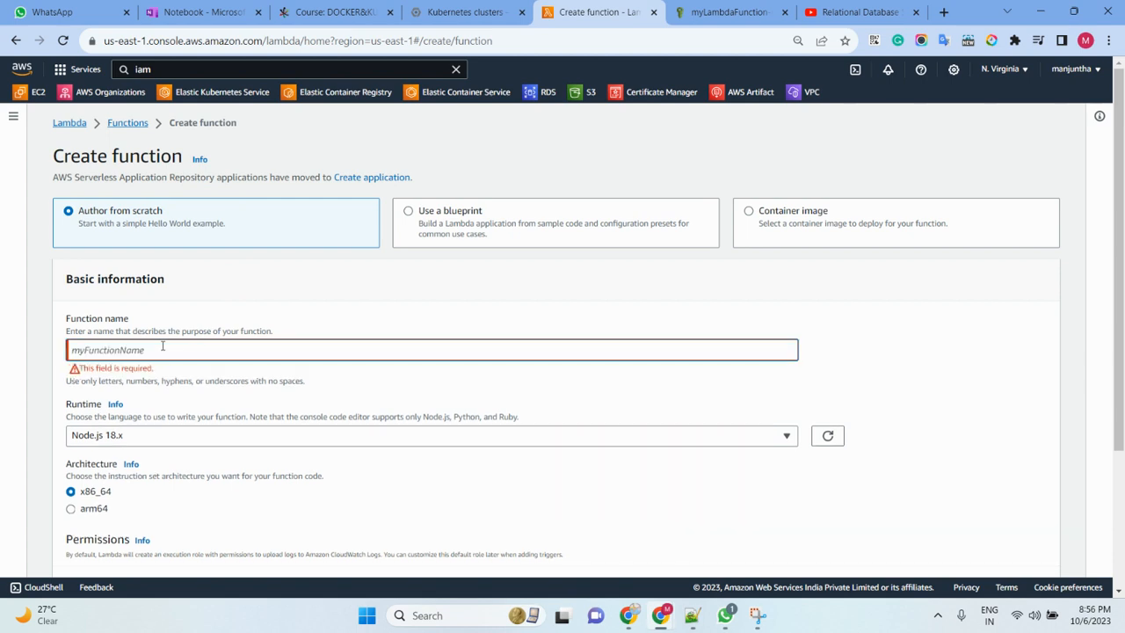
{"action": "type", "text": "e"}
{"action": "key", "text": "BackSpace"}
{"action": "type", "text": "ec2"}
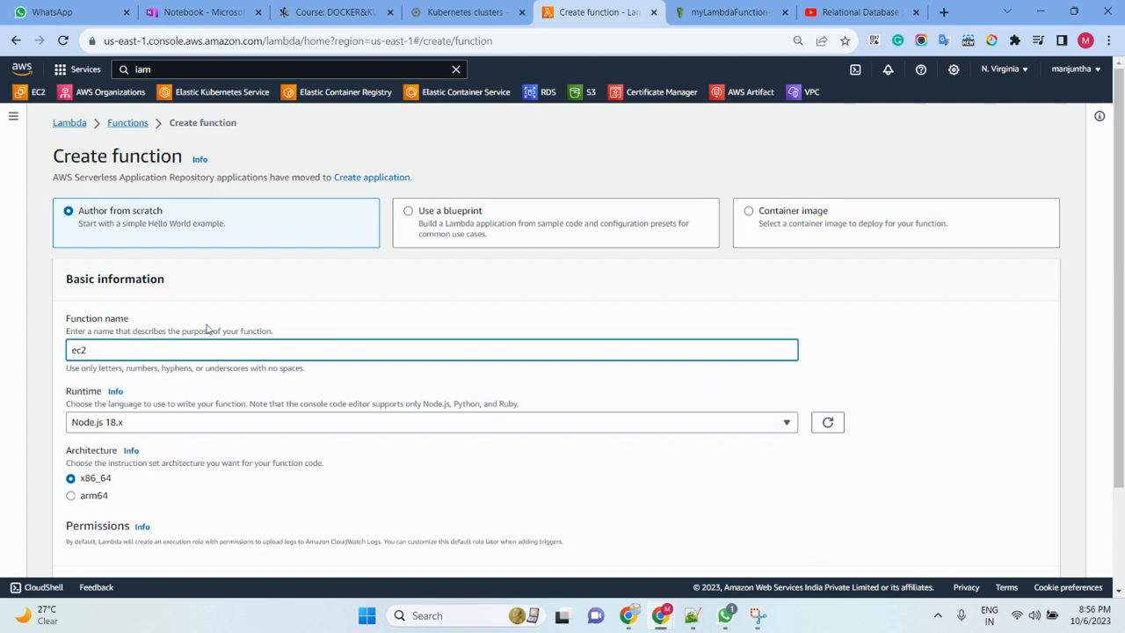
{"action": "type", "text": "on"}
{"action": "scroll", "coordinate": [207, 328], "scroll_direction": "down", "scroll_amount": 2}
{"action": "left_click", "coordinate": [208, 295]}
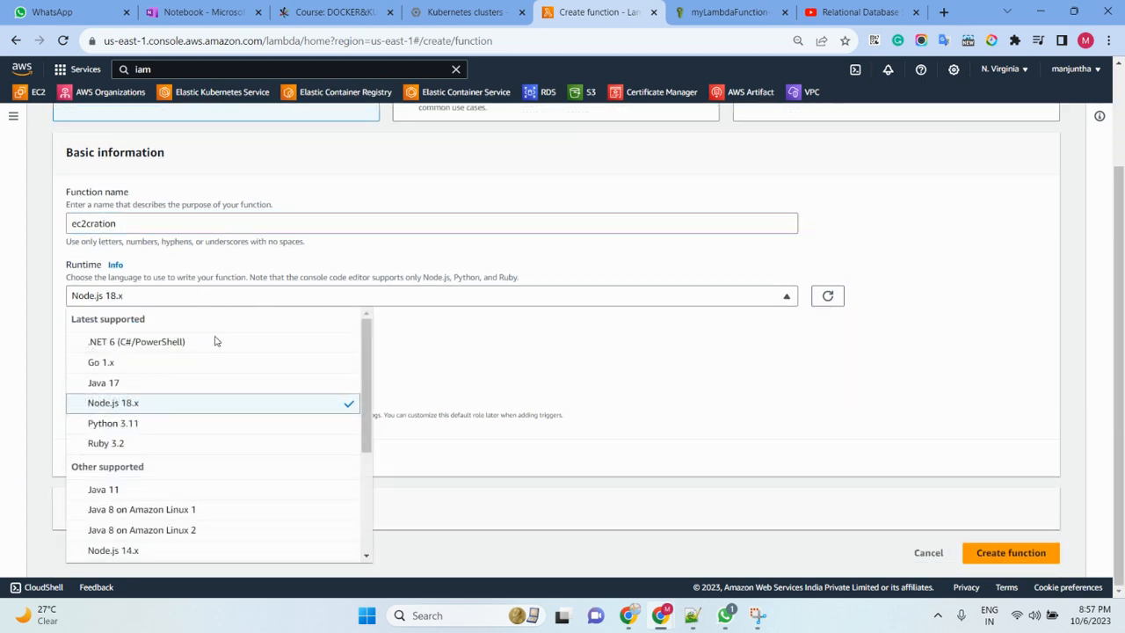
{"action": "left_click", "coordinate": [152, 427]}
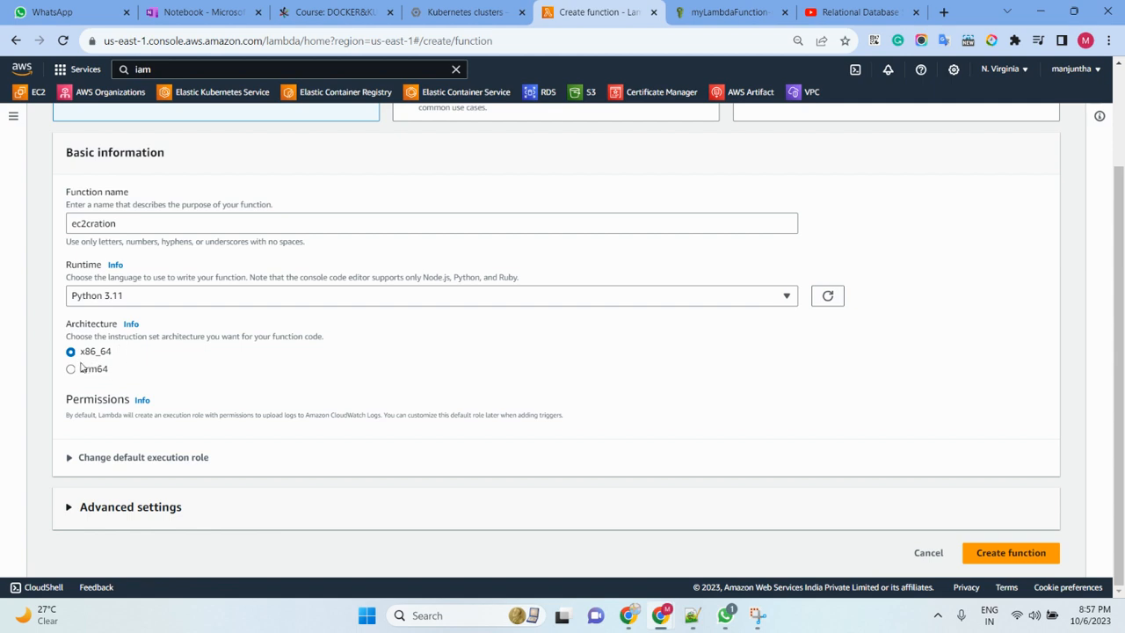
- Assign the existing execution role service-role/myLambdaFunction-role-htl4yf7k and create the function
{"action": "left_click", "coordinate": [113, 459]}
{"action": "scroll", "coordinate": [236, 339], "scroll_direction": "down", "scroll_amount": 3}
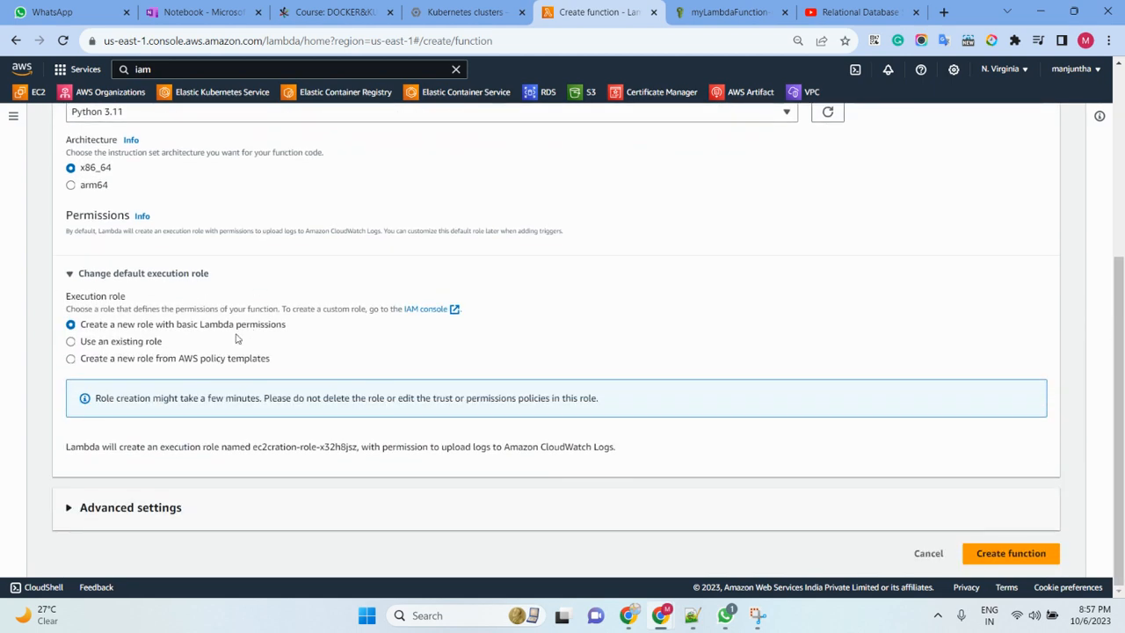
{"action": "left_click", "coordinate": [120, 342]}
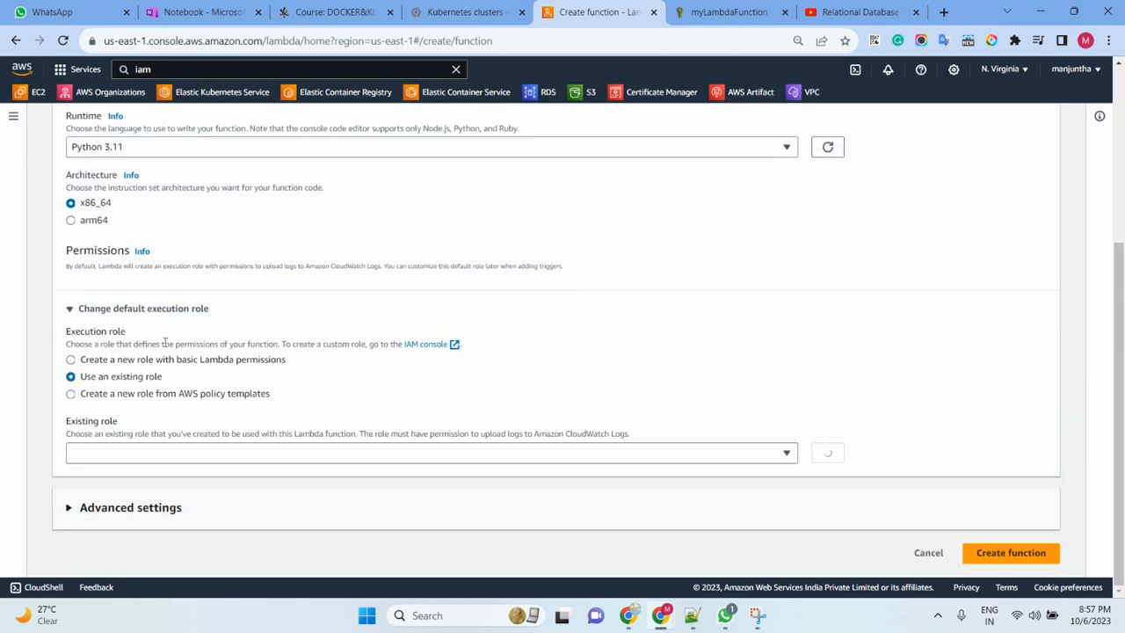
{"action": "left_click", "coordinate": [216, 454]}
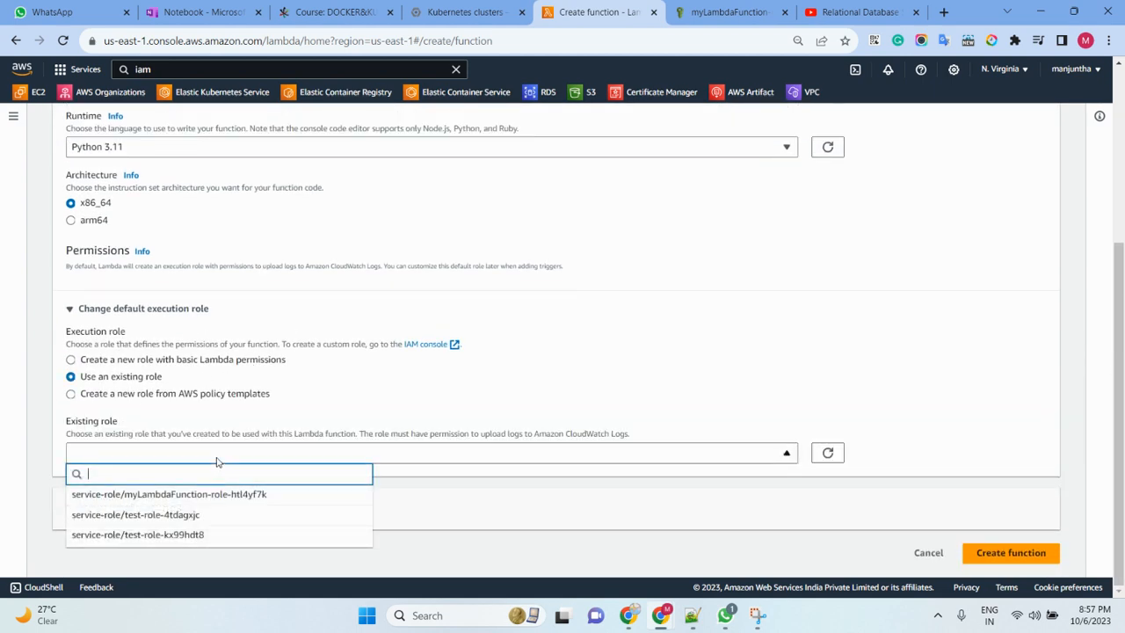
{"action": "left_click", "coordinate": [181, 494]}
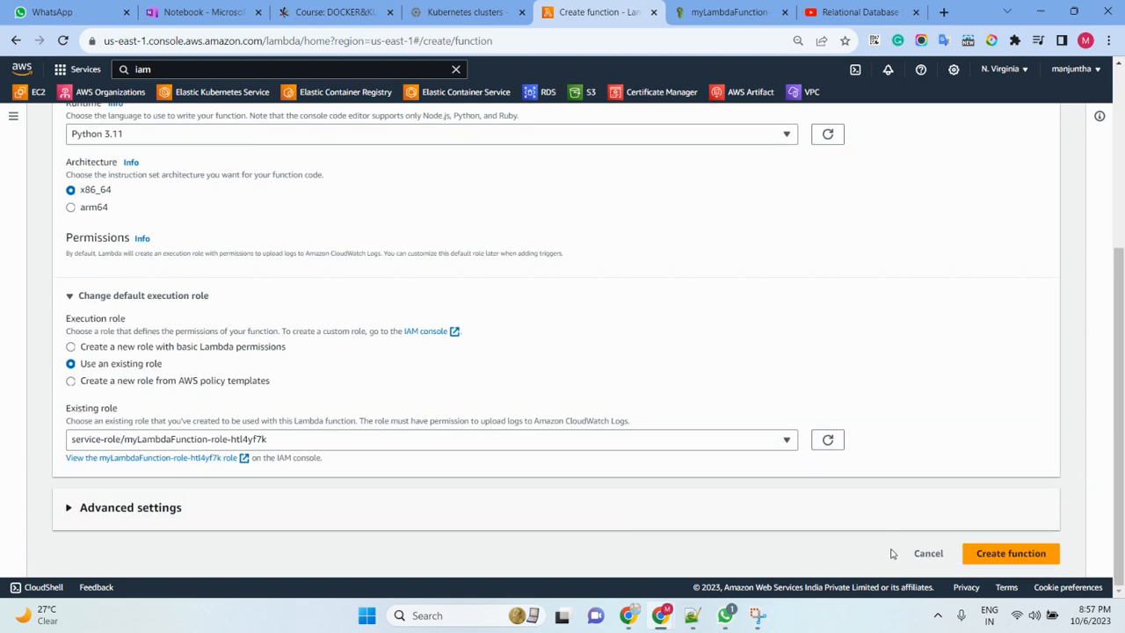
{"action": "left_click", "coordinate": [1015, 557]}
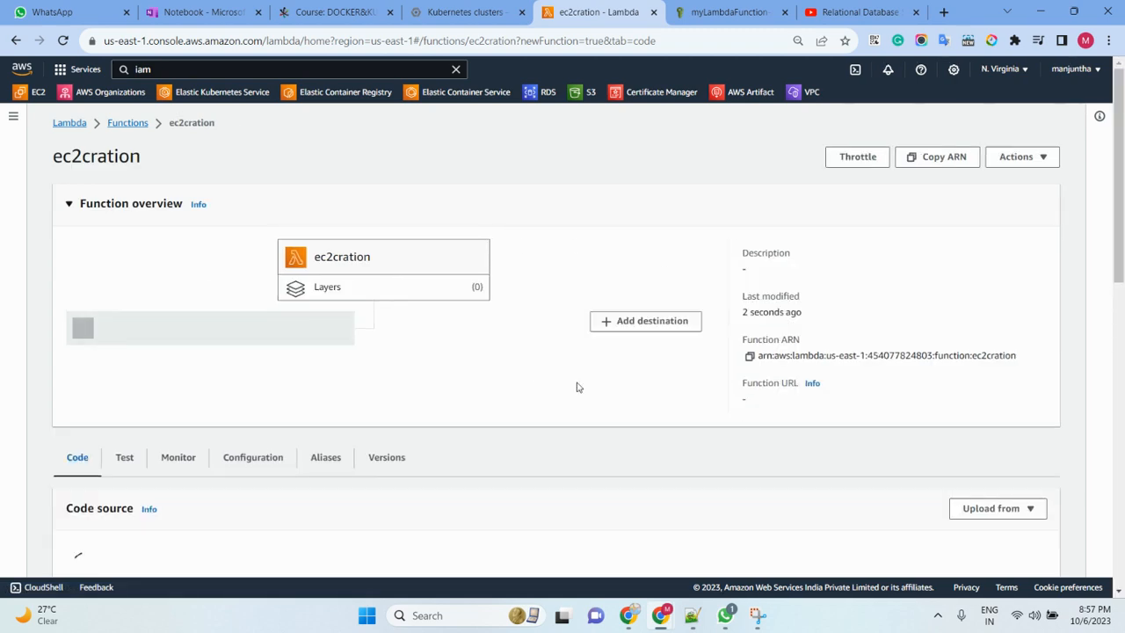
- Set the function's timeout to 5 seconds in its general configuration and save the basic settings
{"action": "left_click", "coordinate": [264, 273]}
{"action": "left_click", "coordinate": [265, 277]}
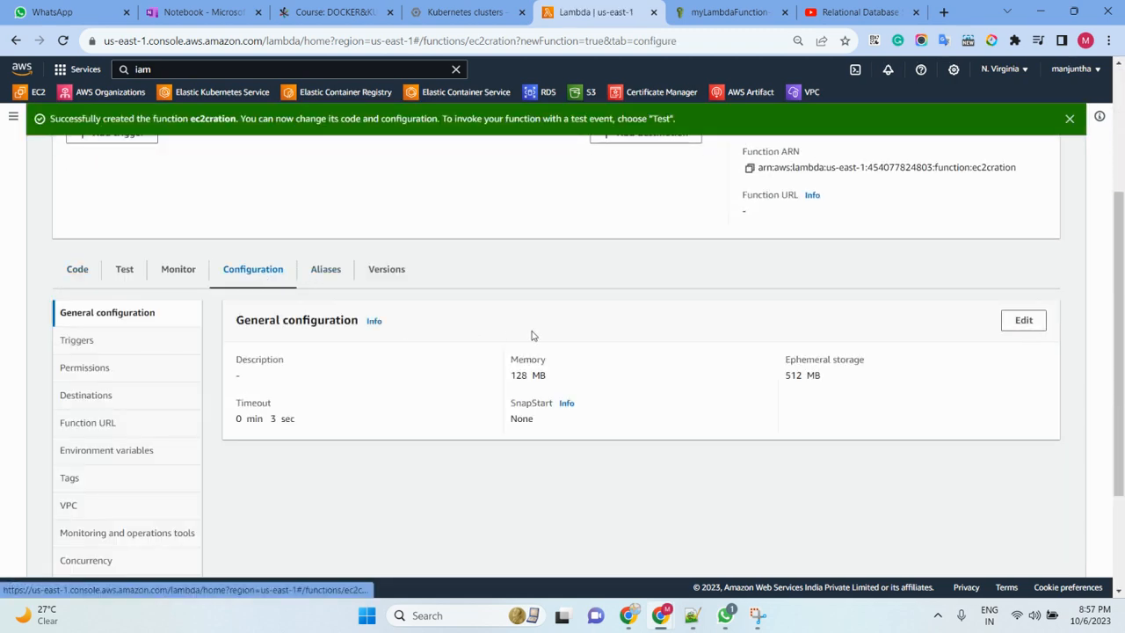
{"action": "left_click_drag", "start_coordinate": [238, 407], "coordinate": [299, 404]}
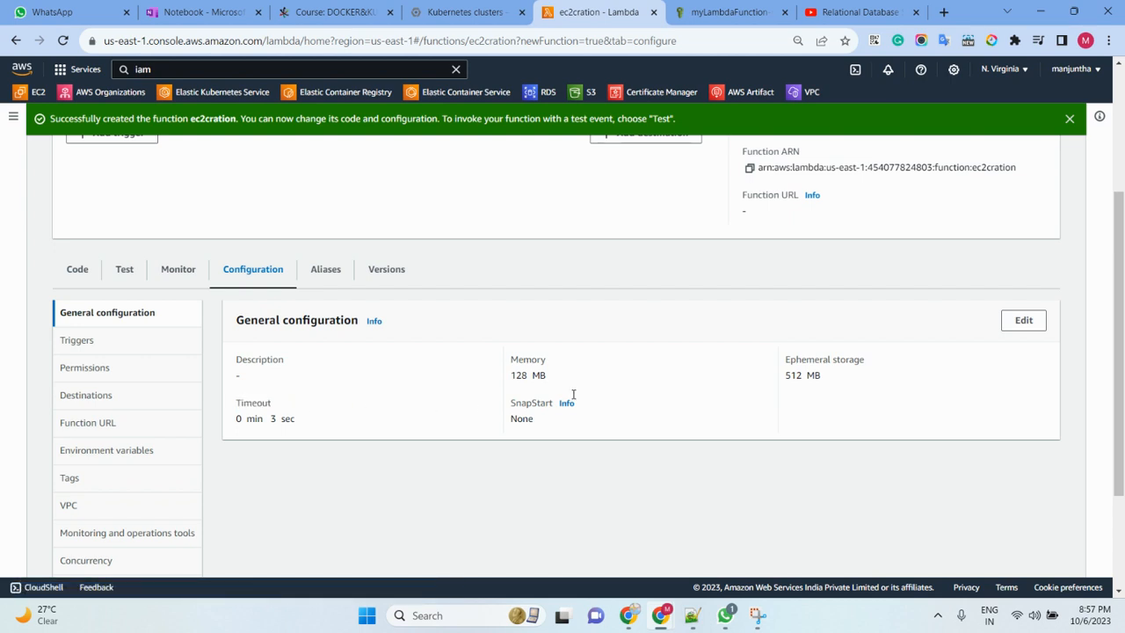
{"action": "left_click", "coordinate": [1024, 320]}
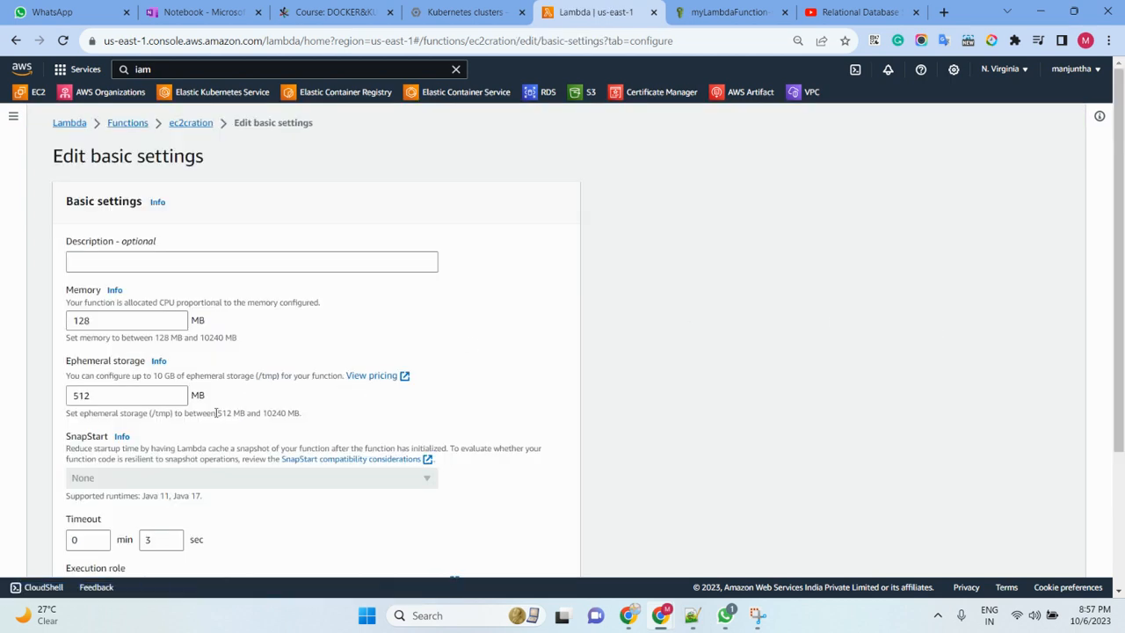
{"action": "scroll", "coordinate": [218, 413], "scroll_direction": "down", "scroll_amount": 2}
{"action": "left_click", "coordinate": [150, 393]}
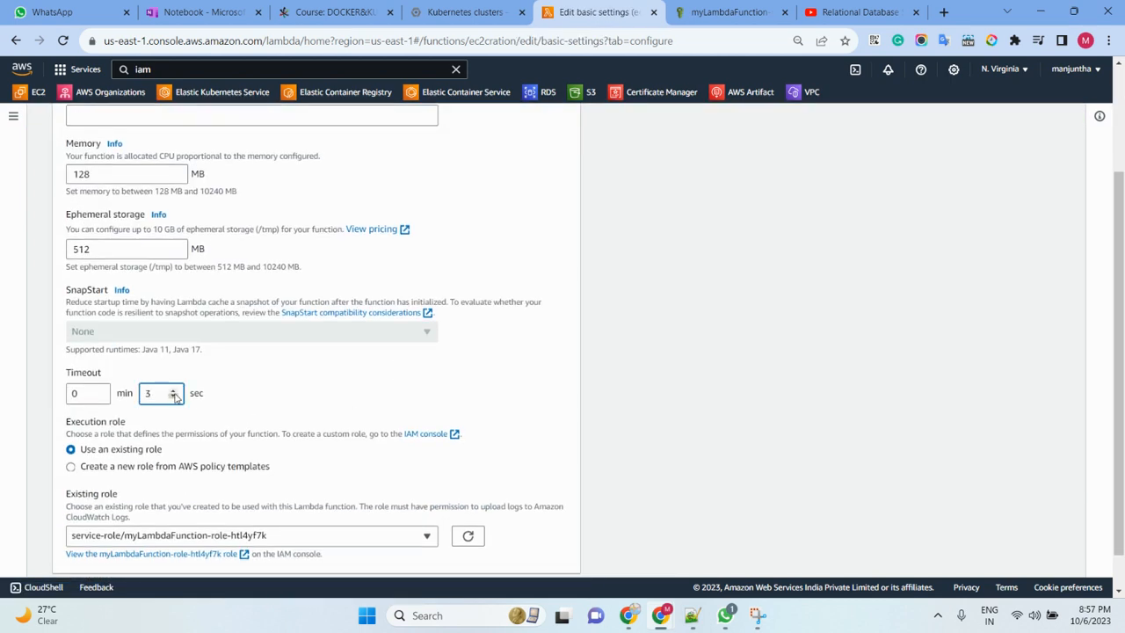
{"action": "left_click", "coordinate": [174, 392]}
{"action": "scroll", "coordinate": [577, 364], "scroll_direction": "down", "scroll_amount": 1}
{"action": "left_click", "coordinate": [556, 552]}
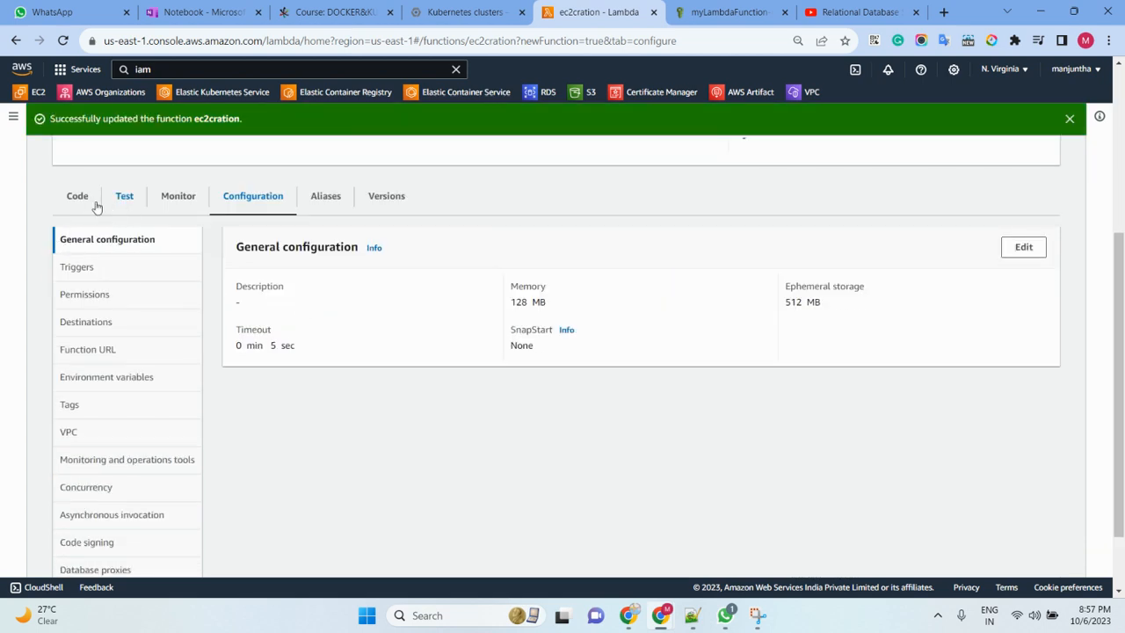
- Replace the default lambda_function code with the copied boto3 EC2 launch script and remove the stray period after os.environ['INSTANCE_TYPE']
{"action": "left_click", "coordinate": [78, 198]}
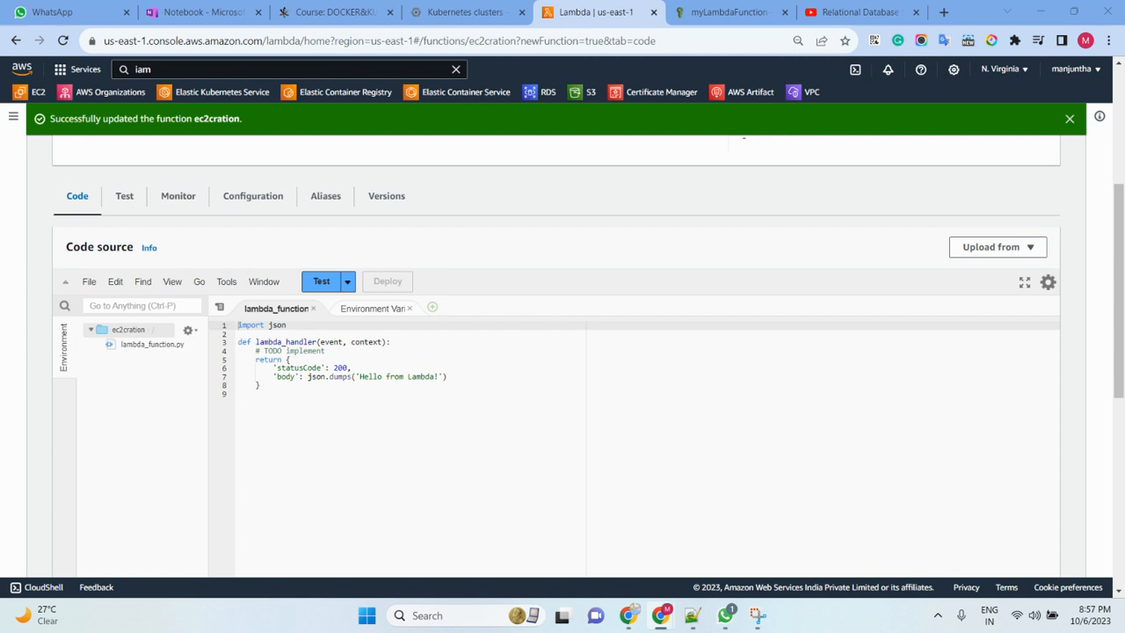
{"action": "left_click_drag", "start_coordinate": [284, 383], "coordinate": [227, 324]}
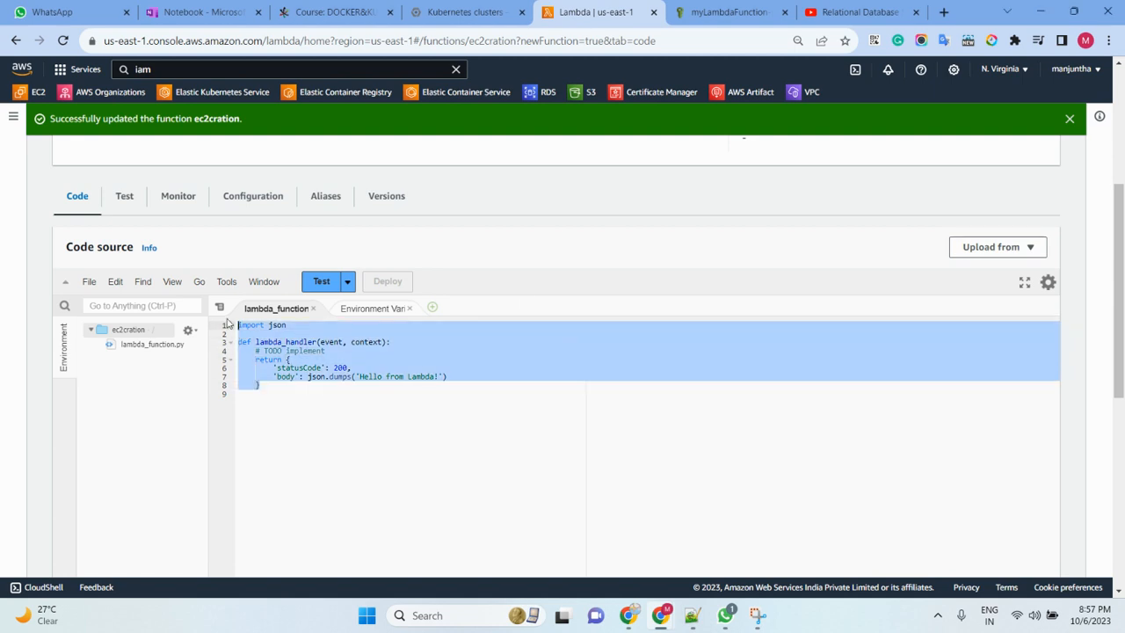
{"action": "key", "text": "ctrl+v"}
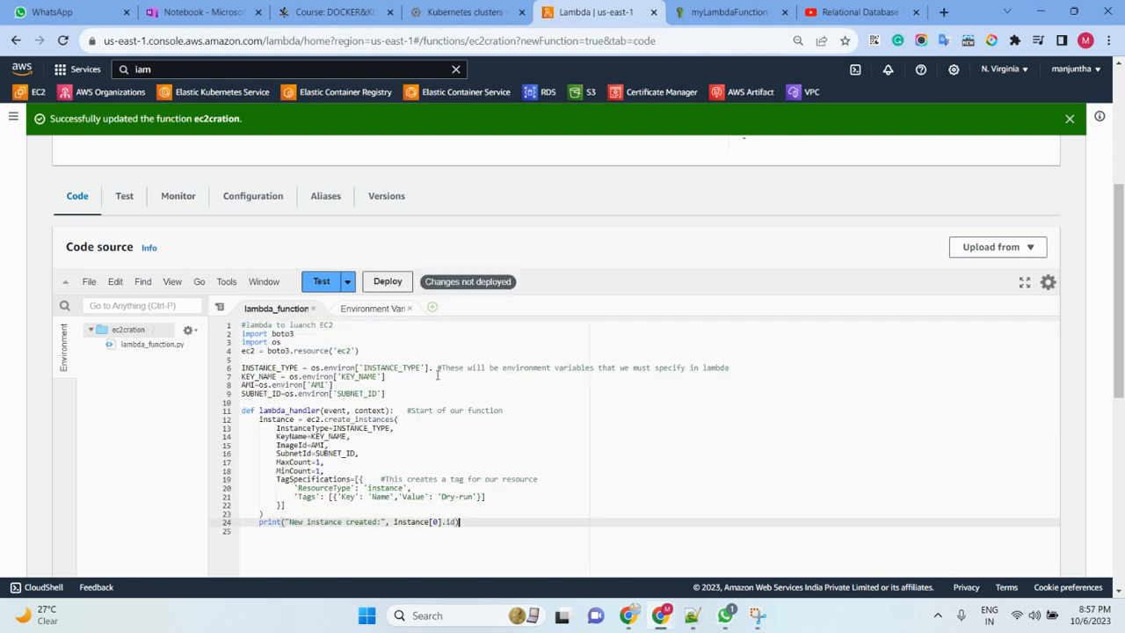
{"action": "left_click", "coordinate": [430, 367]}
{"action": "key", "text": "Delete"}
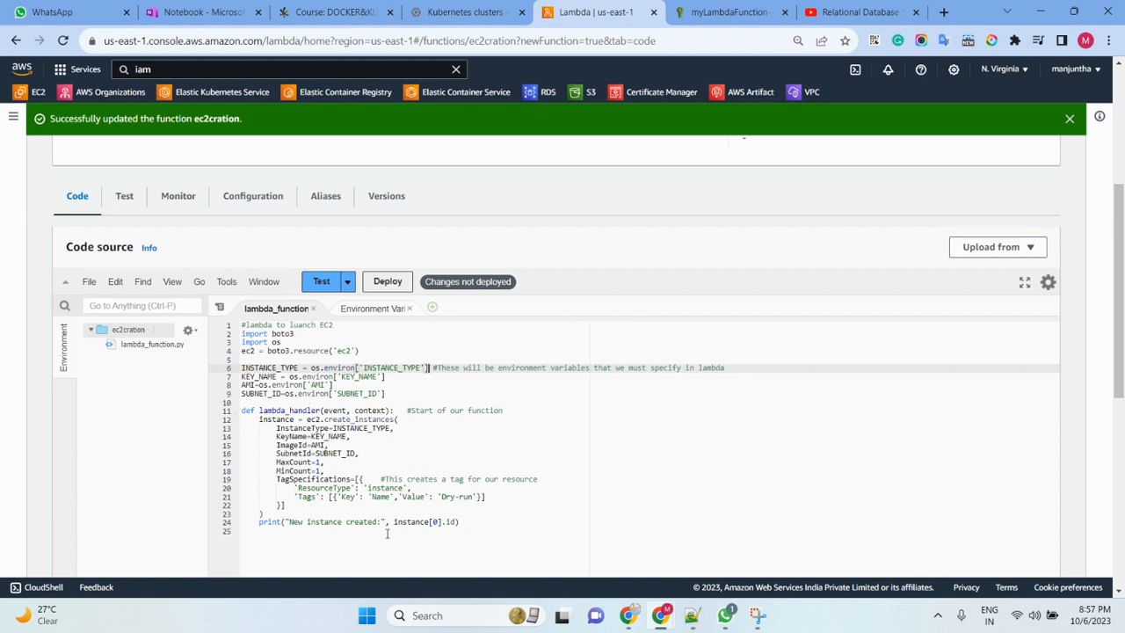
- Change the Name tag's value in the TagSpecifications code to testserver and deploy the function
{"action": "scroll", "coordinate": [449, 489], "scroll_direction": "down", "scroll_amount": 2}
{"action": "left_click", "coordinate": [474, 461]}
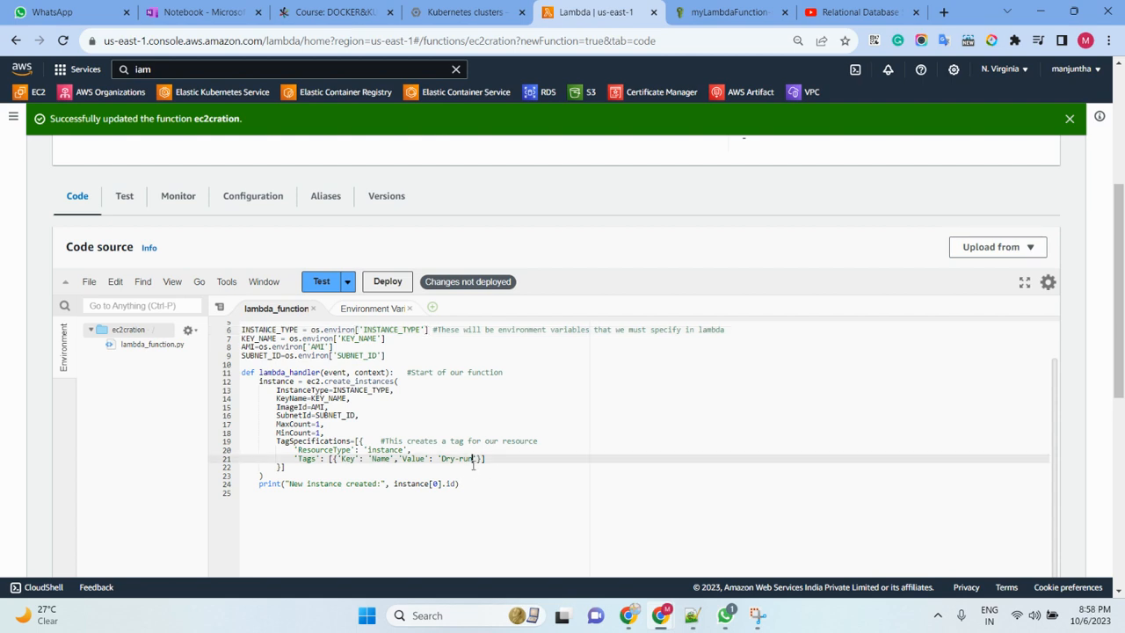
{"action": "key", "text": "BackSpace"}
{"action": "key", "text": "BackSpace"}
{"action": "key", "text": "BackSpace"}
{"action": "key", "text": "BackSpace"}
{"action": "key", "text": "BackSpace"}
{"action": "key", "text": "BackSpace"}
{"action": "key", "text": "BackSpace"}
{"action": "type", "text": "testserver"}
{"action": "left_click", "coordinate": [388, 283]}
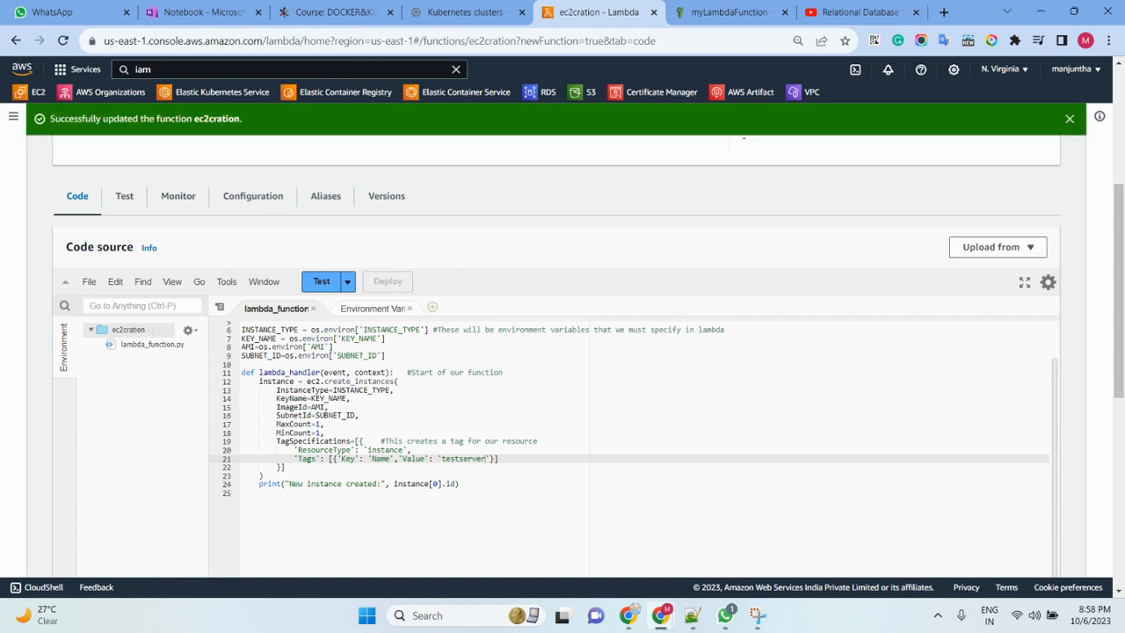
- Open the function's environment variables for editing and add five empty key-value rows
{"action": "left_click", "coordinate": [254, 196]}
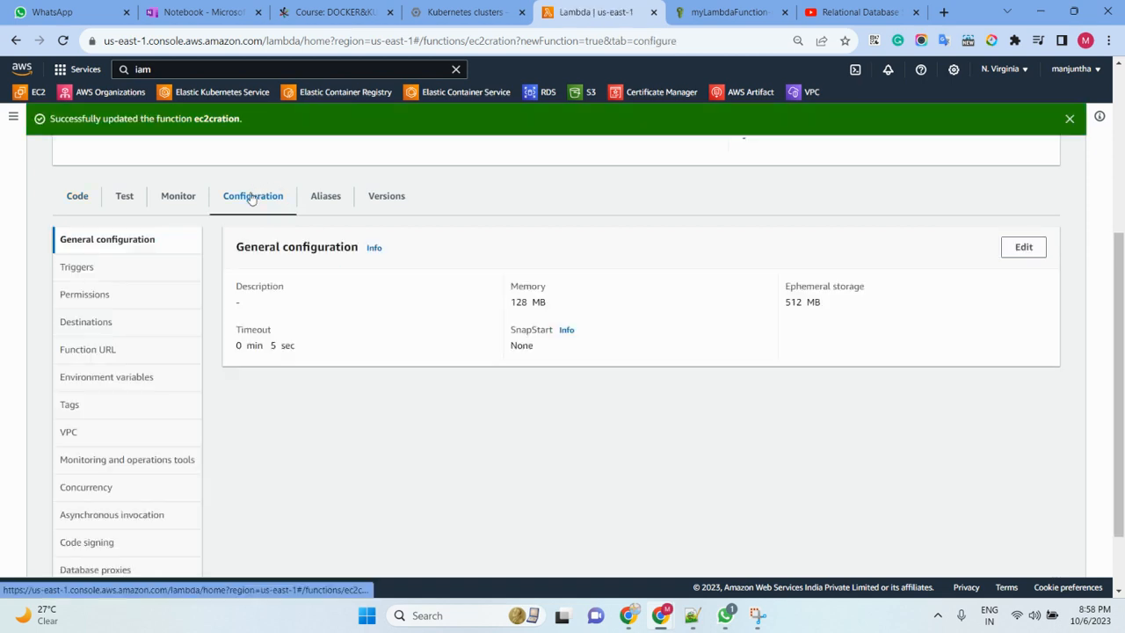
{"action": "left_click", "coordinate": [102, 380]}
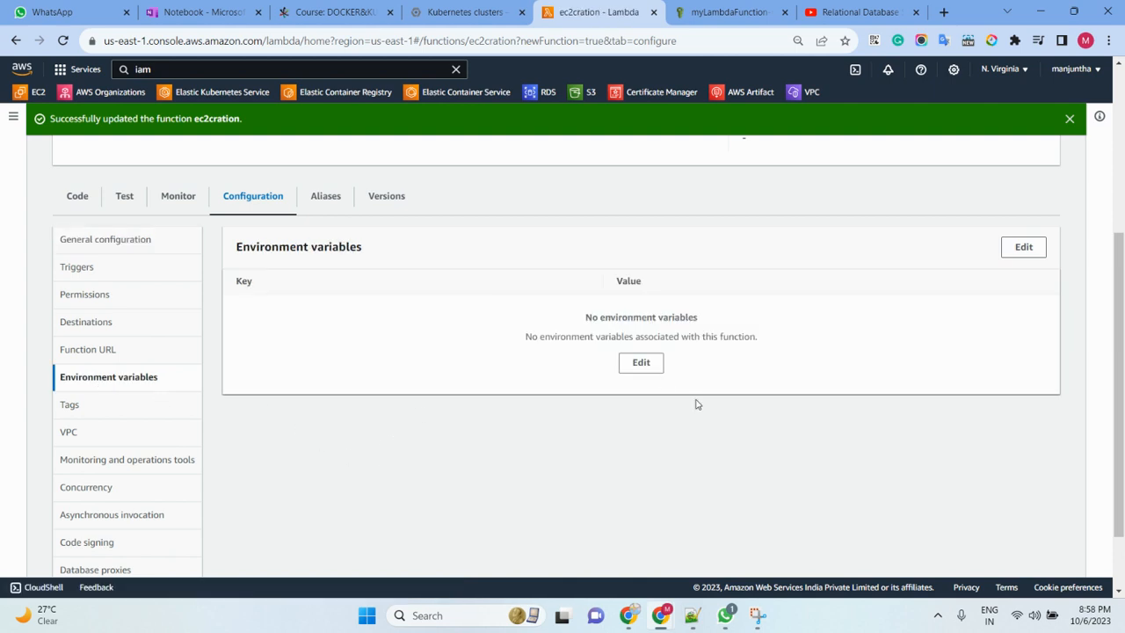
{"action": "left_click", "coordinate": [639, 365]}
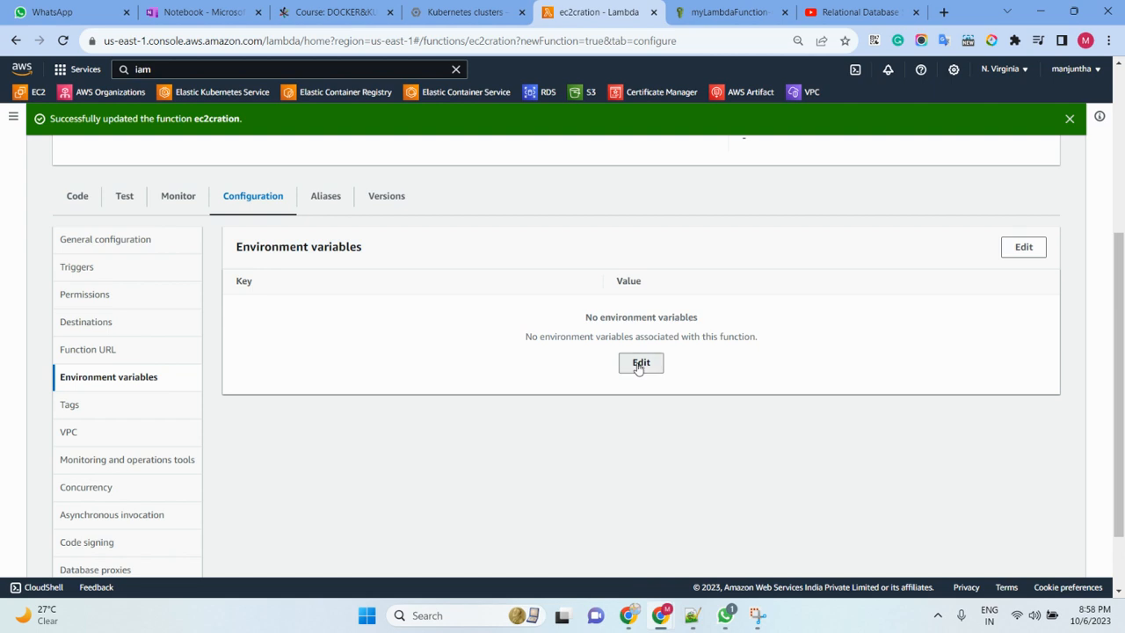
{"action": "left_click", "coordinate": [163, 332]}
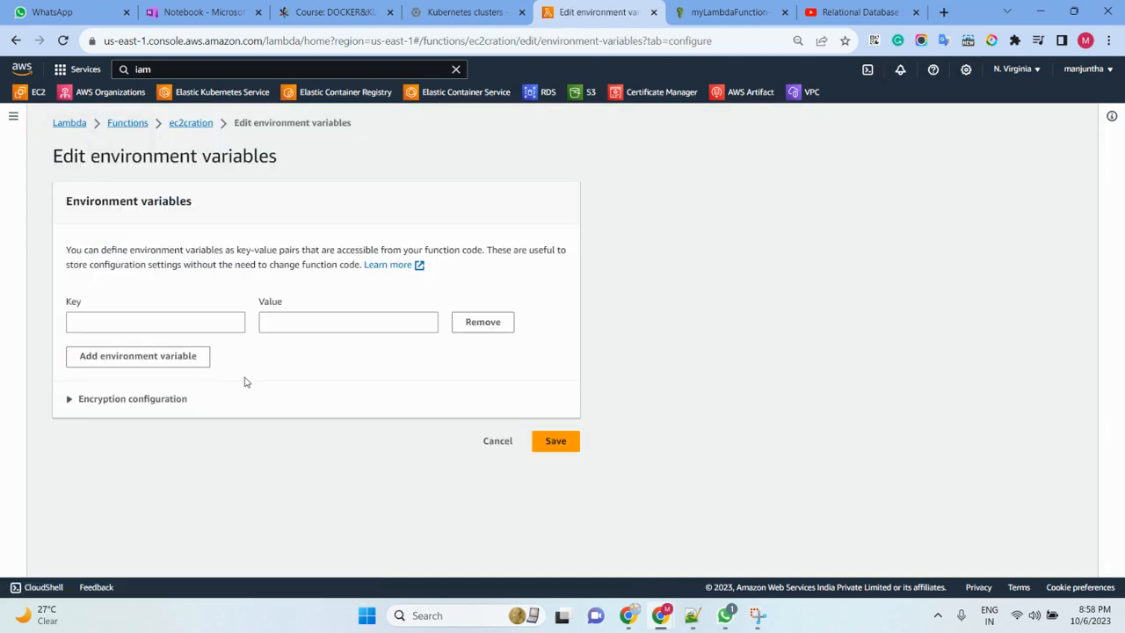
{"action": "left_click", "coordinate": [104, 360]}
{"action": "left_click", "coordinate": [109, 392]}
{"action": "left_click", "coordinate": [119, 432]}
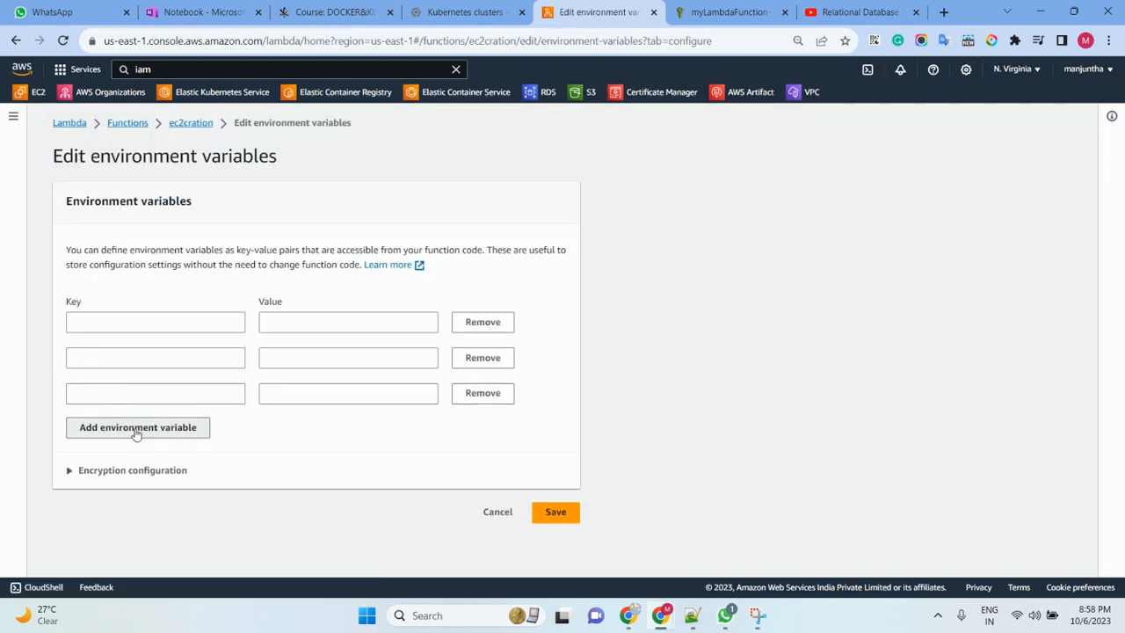
{"action": "left_click", "coordinate": [136, 464]}
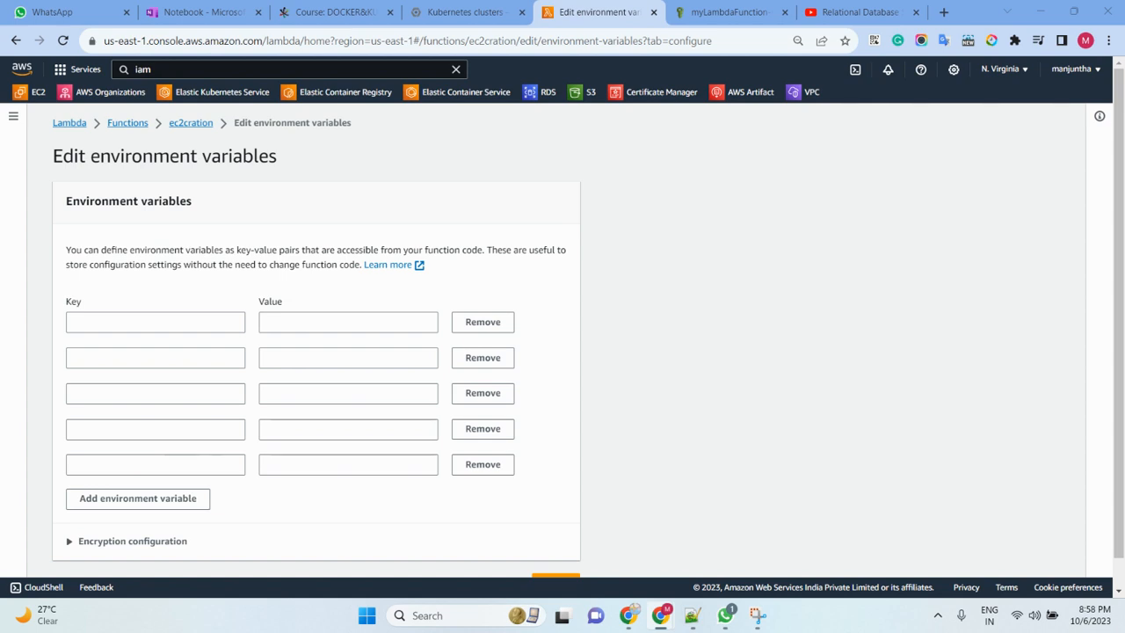
- Enter the environment variable keys INSTANCE_TYPE, KEY_NAME, AMI and SUBNET_ID in the first four rows and remove the empty fifth row
{"action": "left_click", "coordinate": [115, 349]}
{"action": "type", "text": "KEY_NAME"}
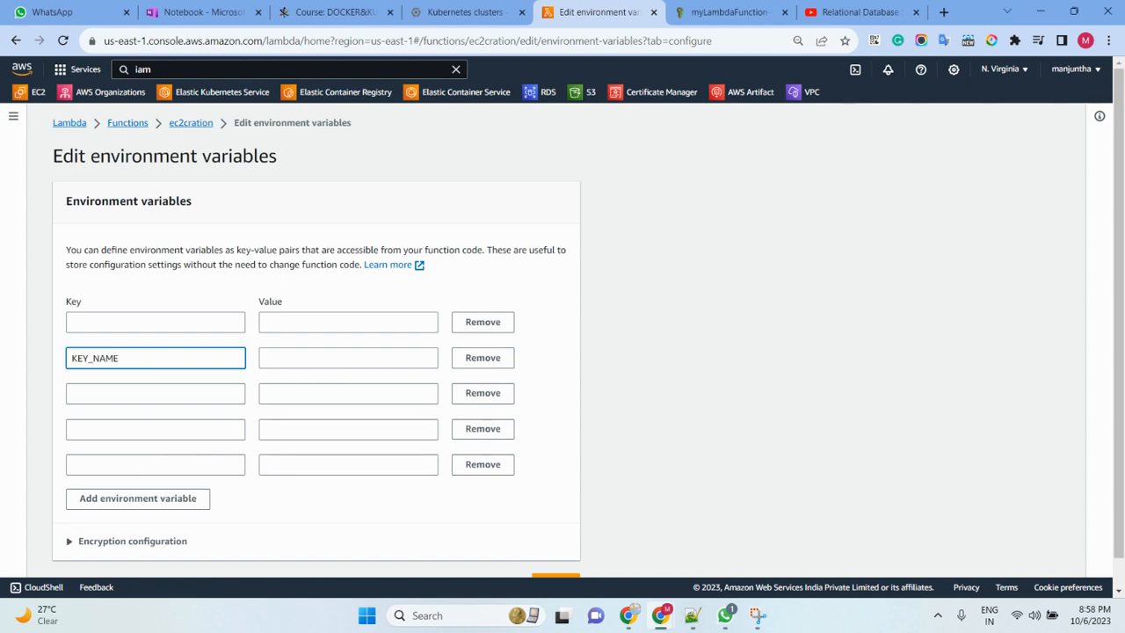
{"action": "key", "text": "alt+Tab"}
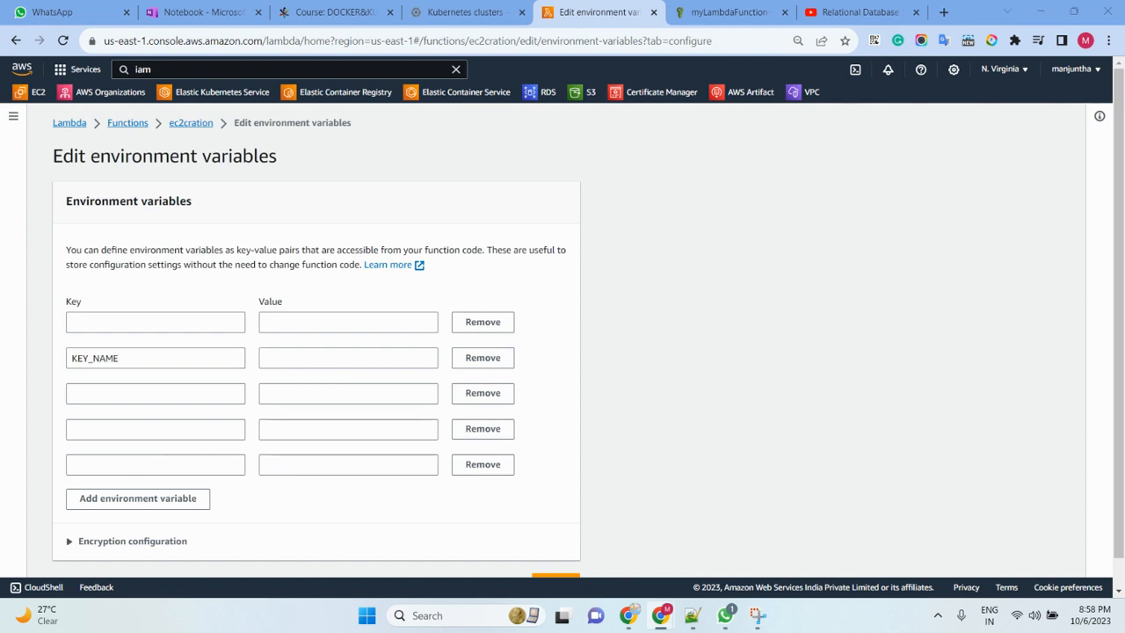
{"action": "left_click", "coordinate": [115, 321]}
{"action": "type", "text": "INSTANCE_TYPE"}
{"action": "left_click", "coordinate": [138, 403]}
{"action": "type", "text": "AMI"}
{"action": "left_click", "coordinate": [102, 430]}
{"action": "type", "text": "SUBNET_ID"}
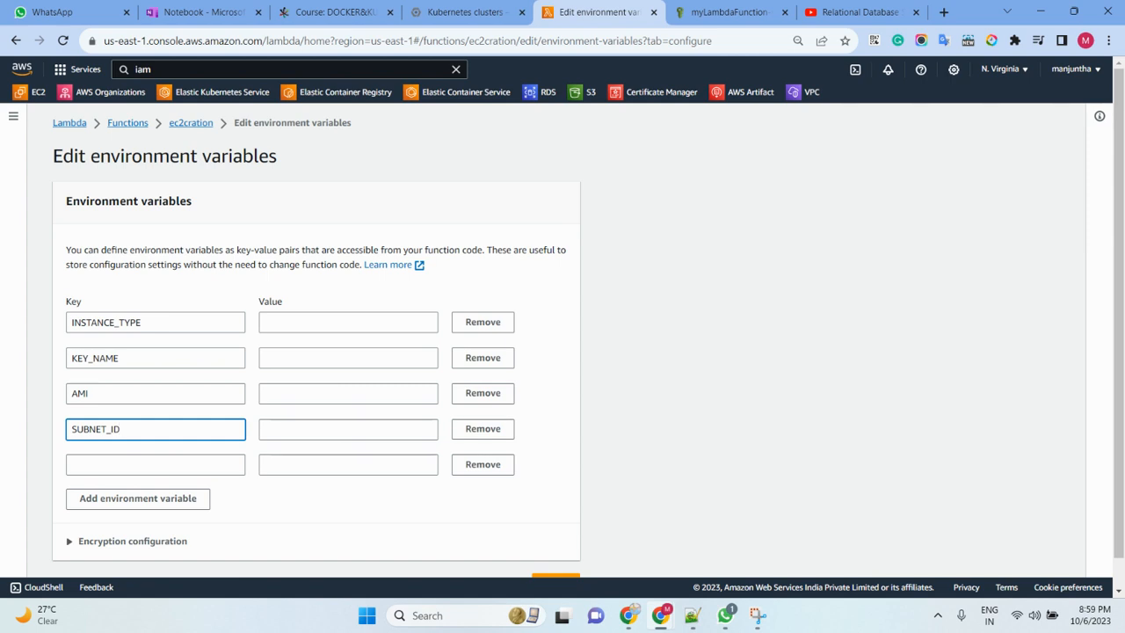
{"action": "left_click", "coordinate": [482, 464]}
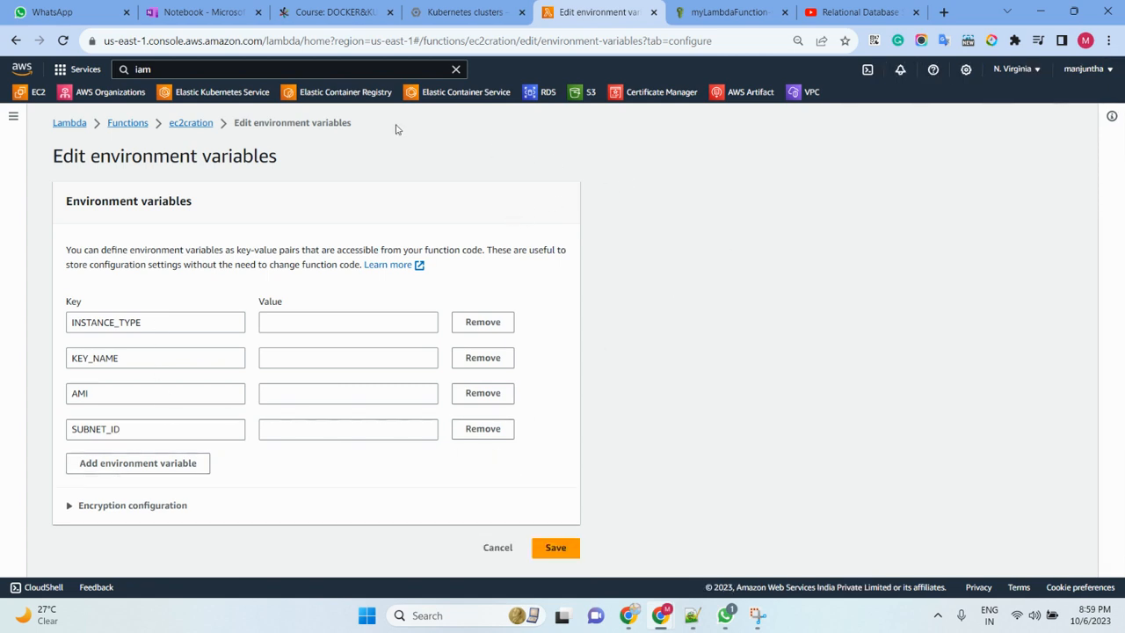
- Open the EC2 console in a separate browser tab and display its list of key pairs
{"action": "right_click", "coordinate": [24, 95]}
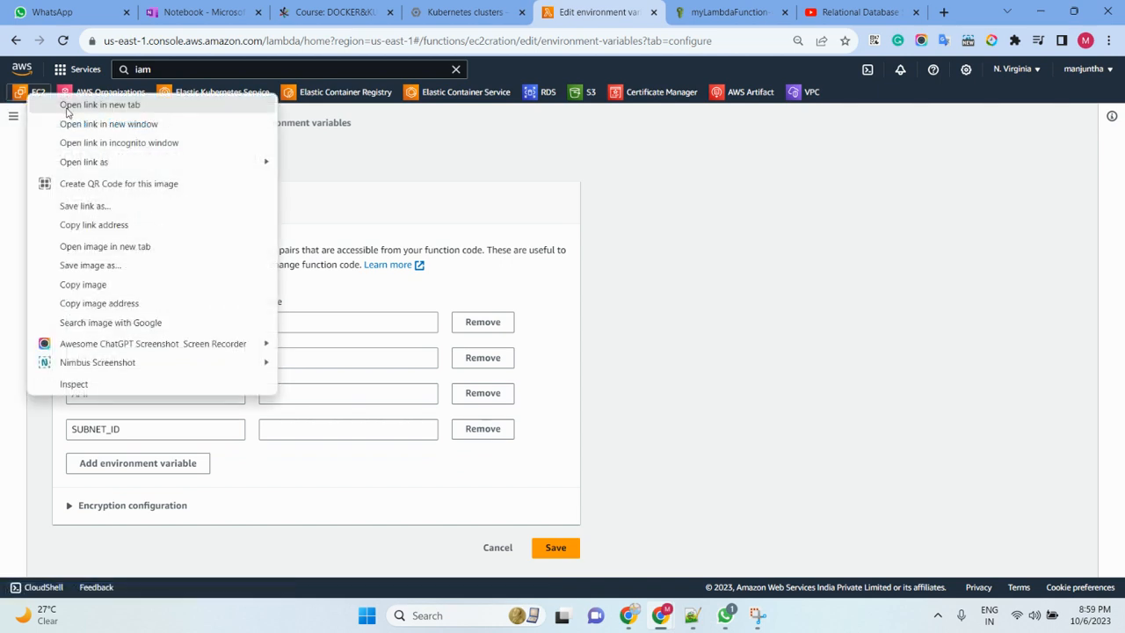
{"action": "left_click", "coordinate": [67, 112]}
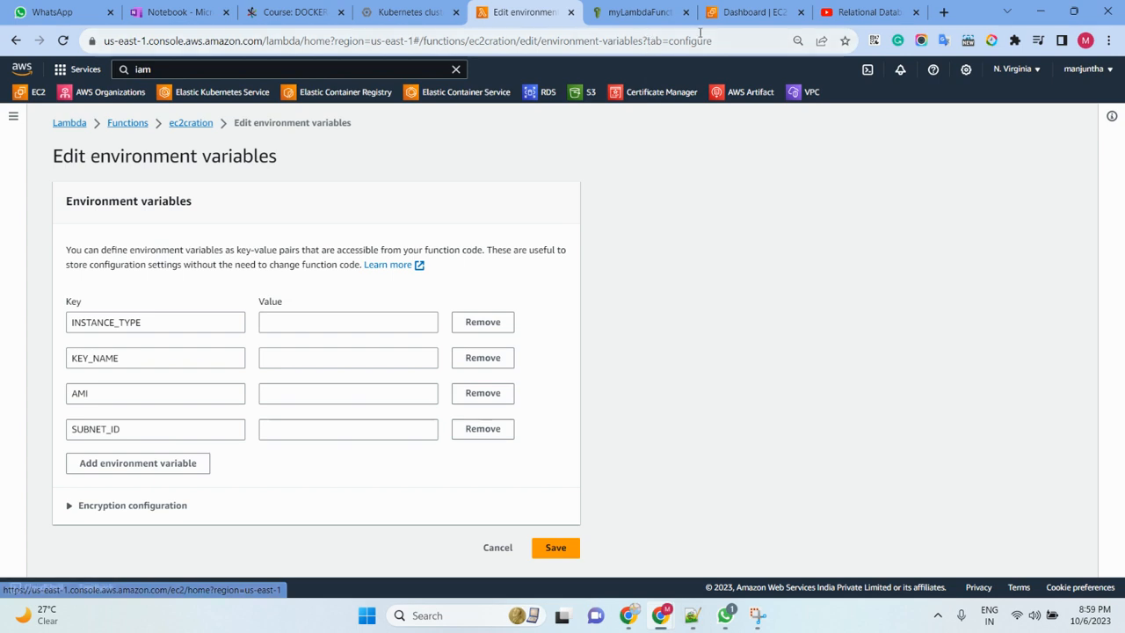
{"action": "left_click", "coordinate": [754, 12]}
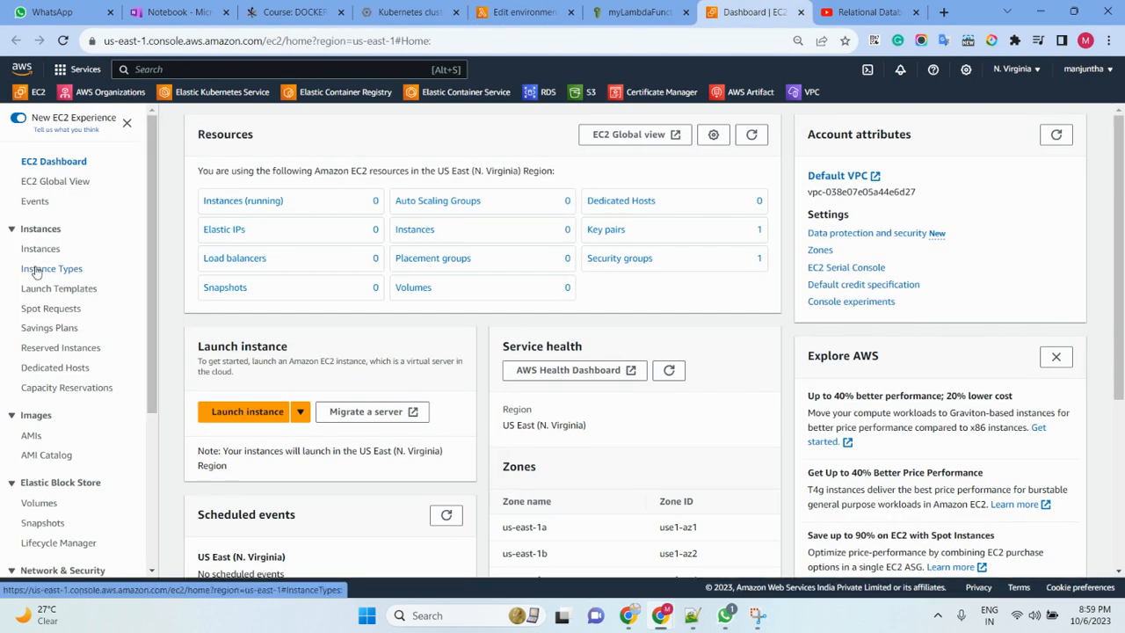
{"action": "scroll", "coordinate": [53, 413], "scroll_direction": "down", "scroll_amount": 3}
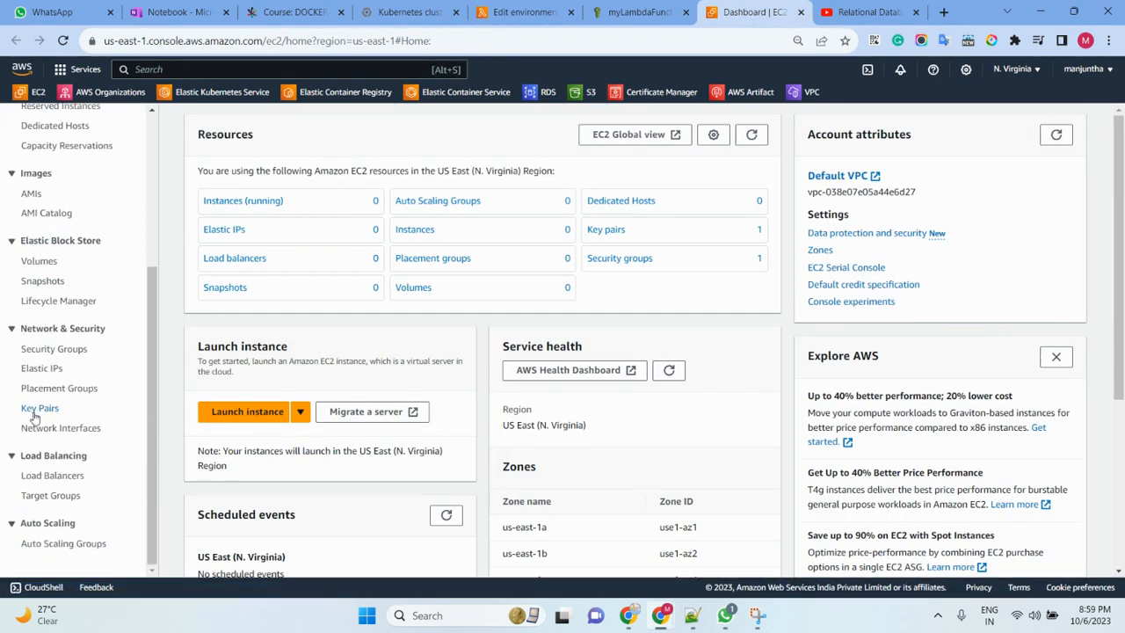
{"action": "left_click", "coordinate": [40, 408]}
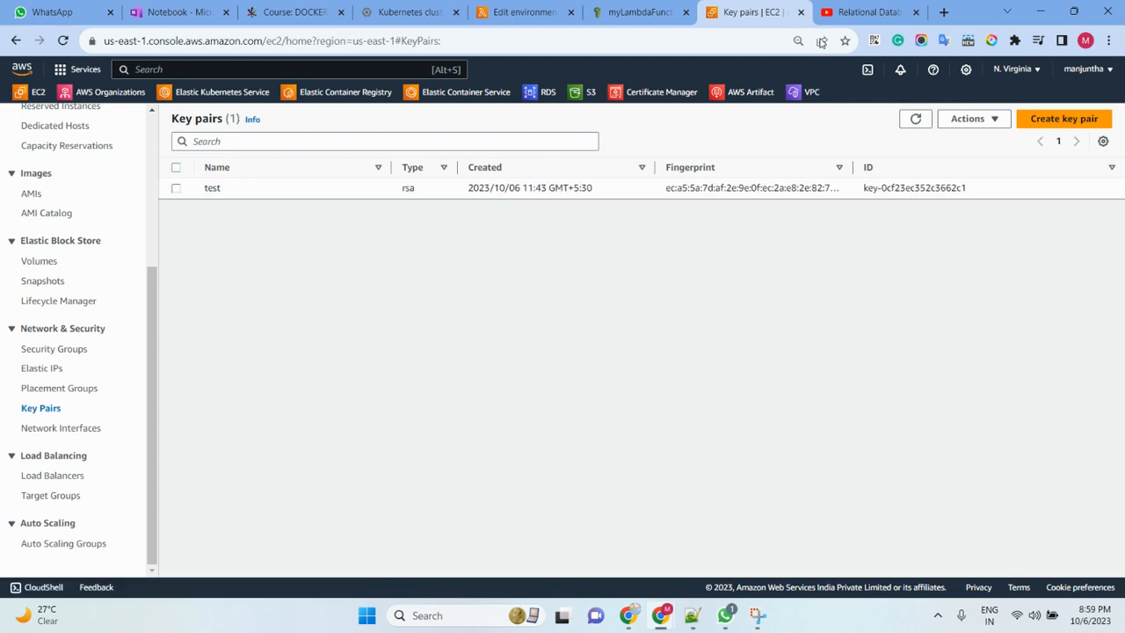
- Return to the Lambda environment variables and set the KEY_NAME value to test, the name of the existing key pair
{"action": "left_click", "coordinate": [645, 12]}
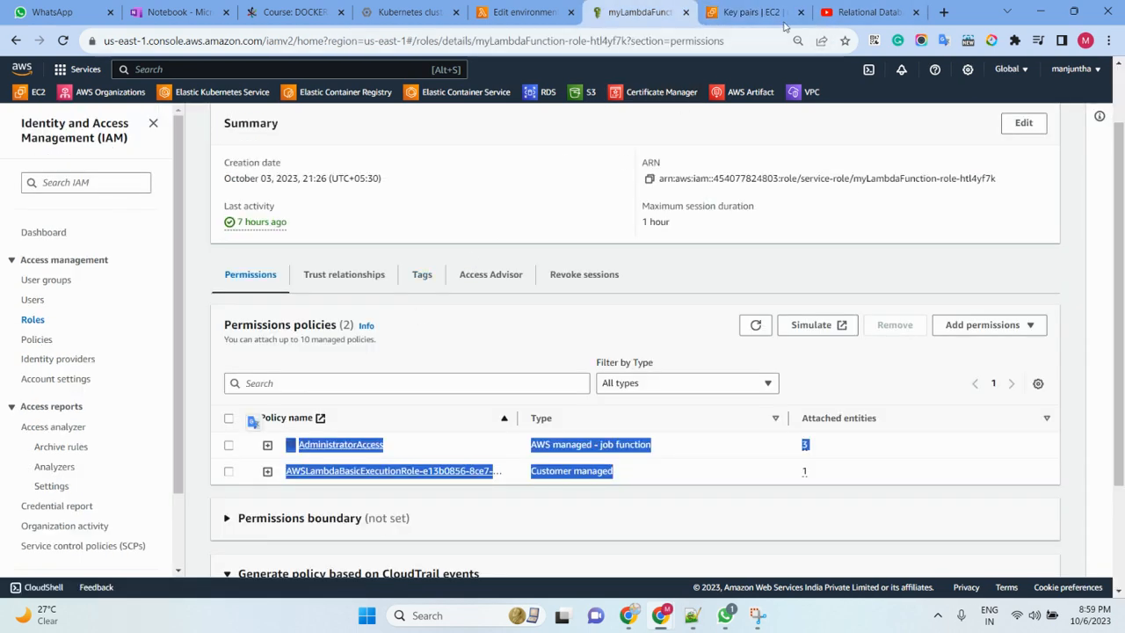
{"action": "left_click", "coordinate": [753, 13]}
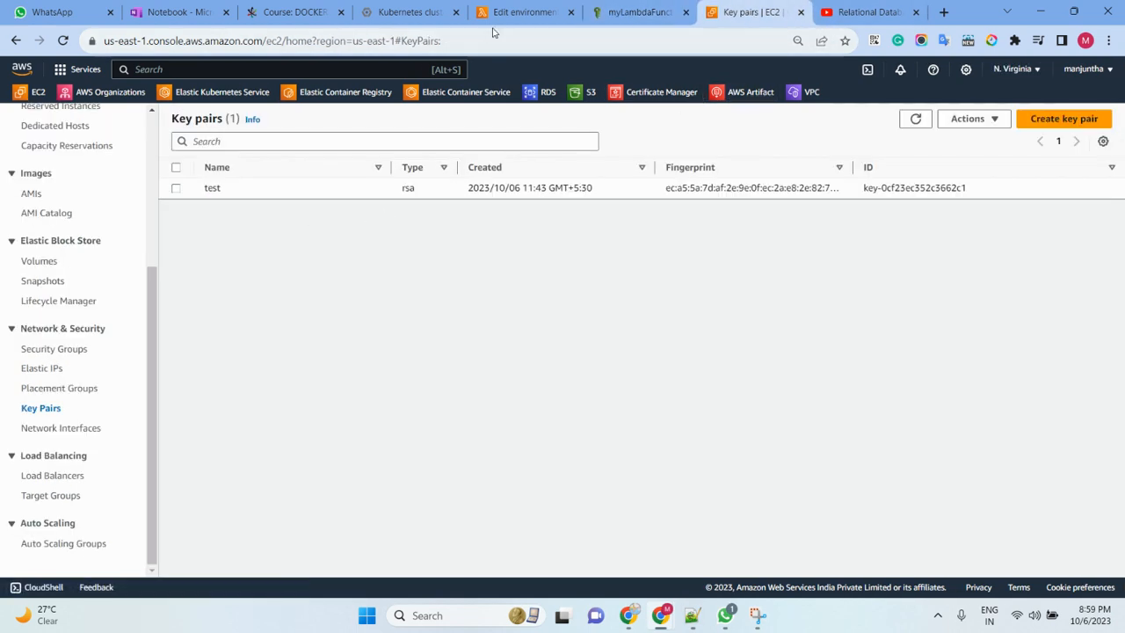
{"action": "left_click", "coordinate": [523, 13]}
{"action": "left_click", "coordinate": [286, 357]}
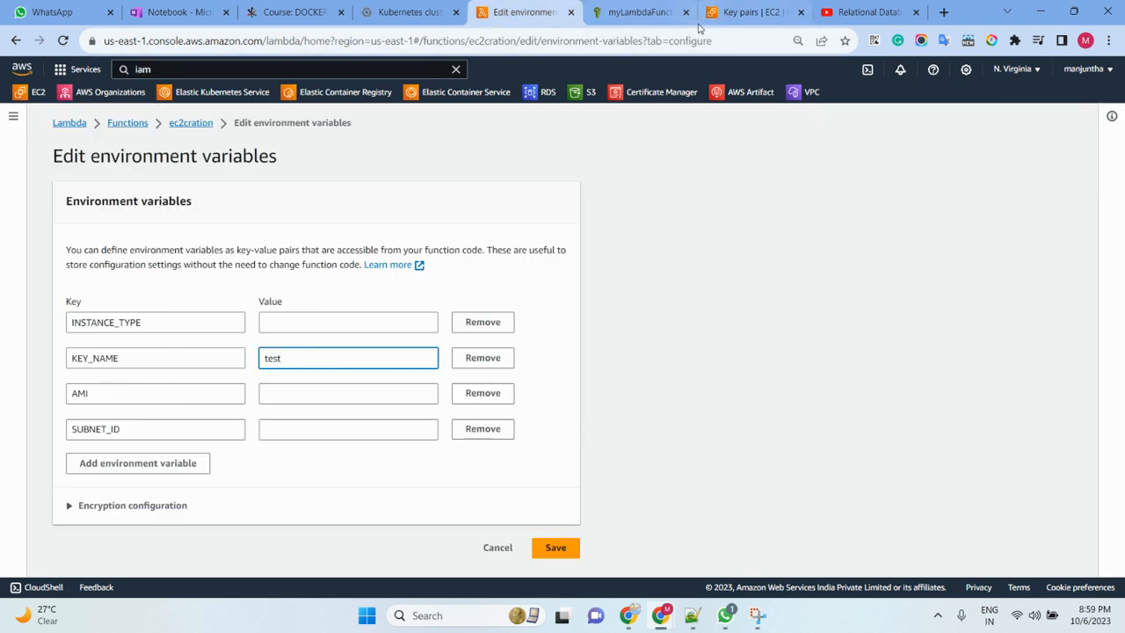
- Go back to the EC2 console and open the launch instance form from the instances list
{"action": "left_click", "coordinate": [749, 14]}
{"action": "scroll", "coordinate": [103, 240], "scroll_direction": "up", "scroll_amount": 3}
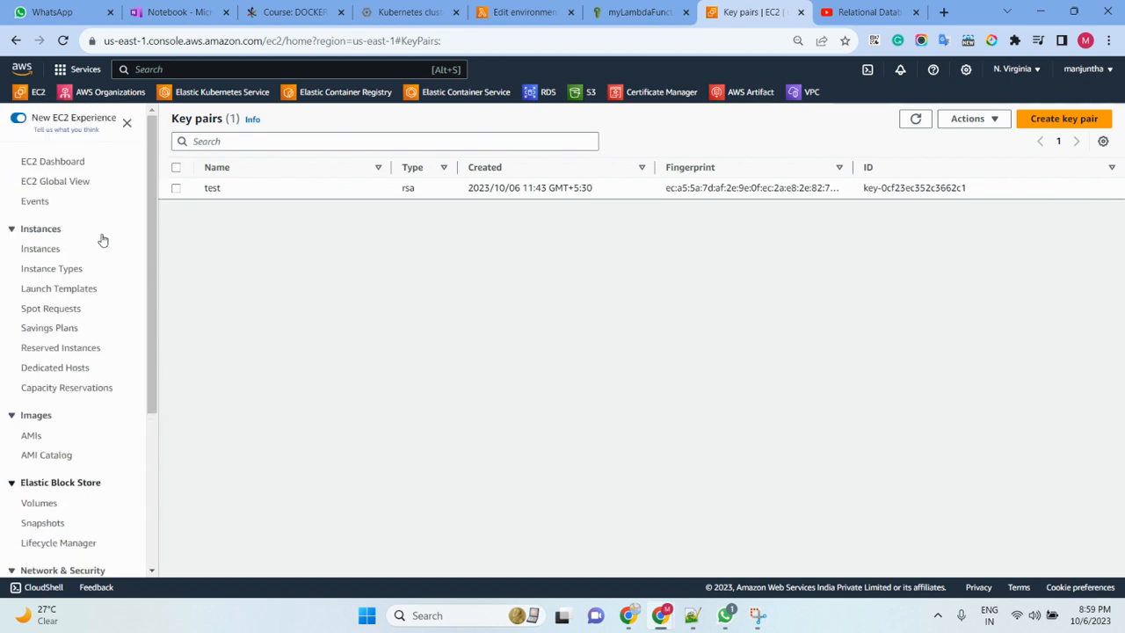
{"action": "left_click", "coordinate": [41, 249]}
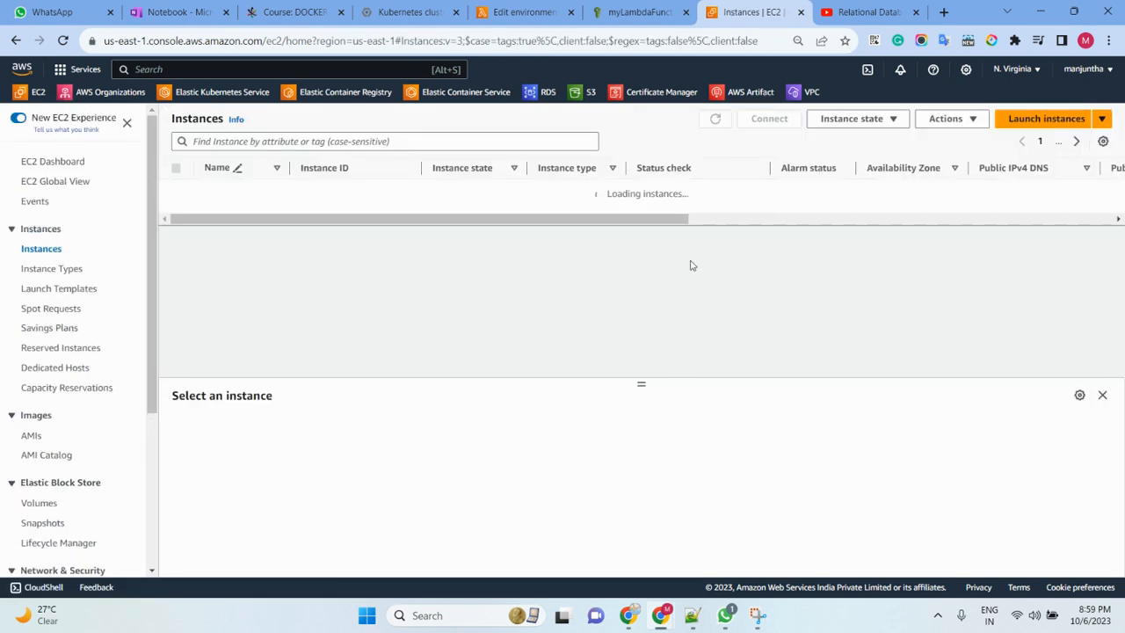
{"action": "left_click", "coordinate": [1036, 120]}
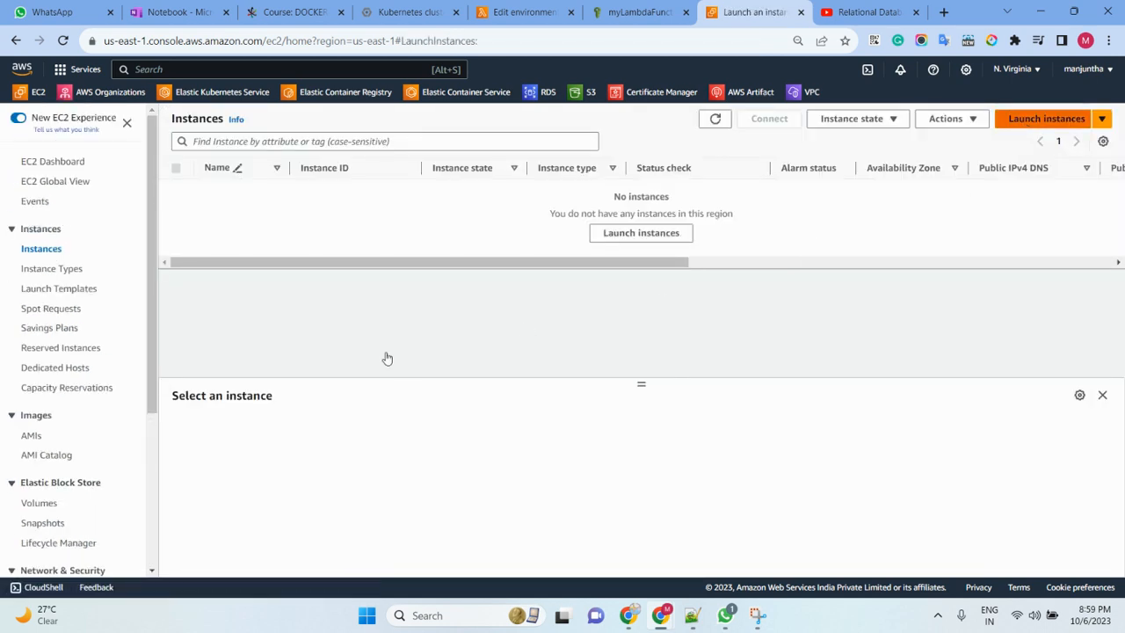
- Copy the Amazon Linux 2023 AMI ID ami-067d1e60475437da2 from the launch summary into the AMI variable's value
{"action": "scroll", "coordinate": [222, 340], "scroll_direction": "down", "scroll_amount": 2}
{"action": "scroll", "coordinate": [208, 387], "scroll_direction": "down", "scroll_amount": 1}
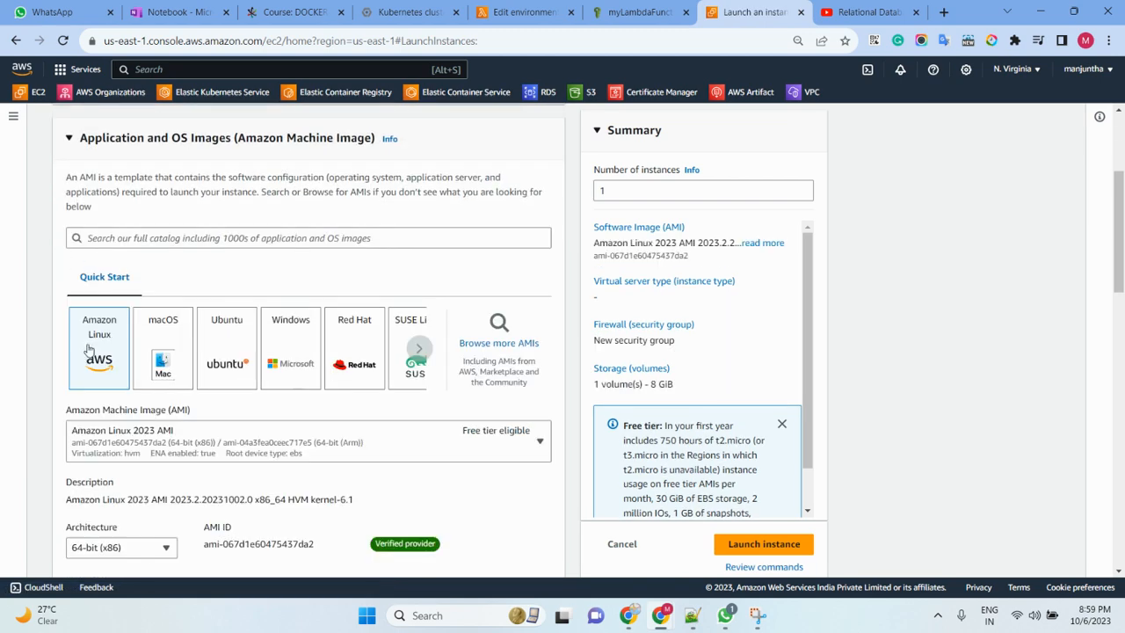
{"action": "left_click_drag", "start_coordinate": [690, 262], "coordinate": [594, 257]}
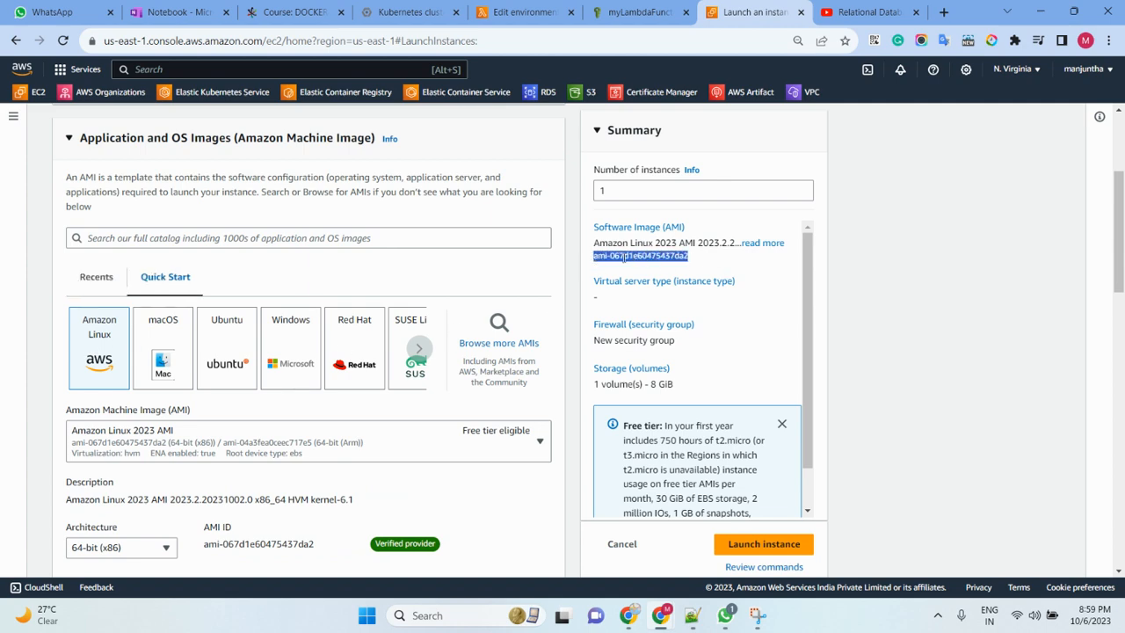
{"action": "right_click", "coordinate": [621, 256]}
{"action": "left_click", "coordinate": [637, 264]}
{"action": "left_click", "coordinate": [526, 12]}
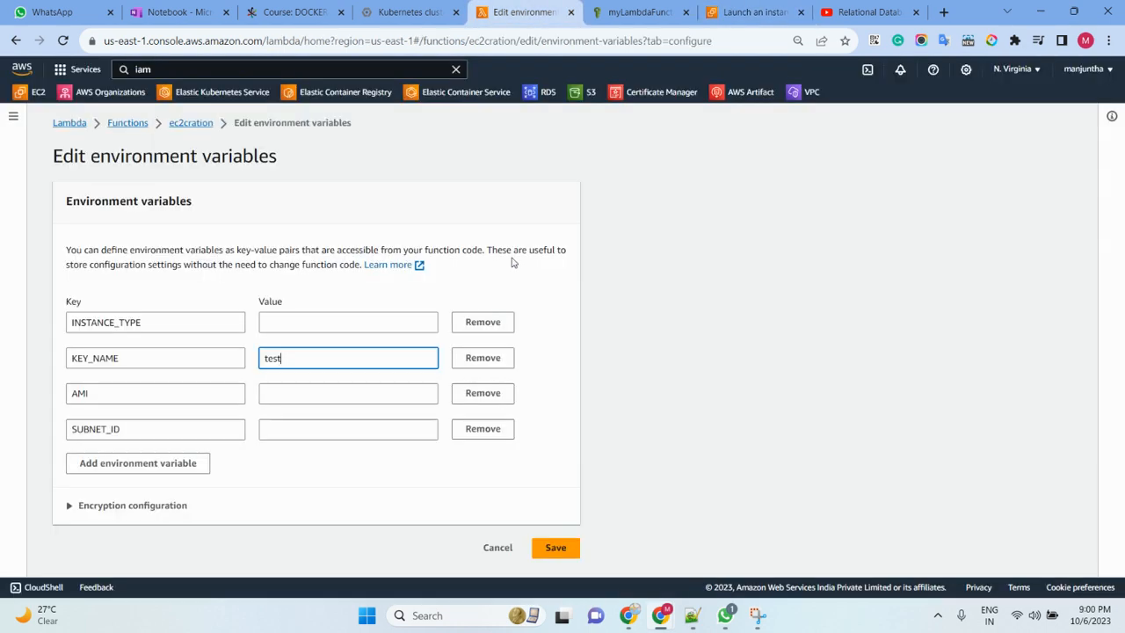
{"action": "left_click", "coordinate": [280, 325]}
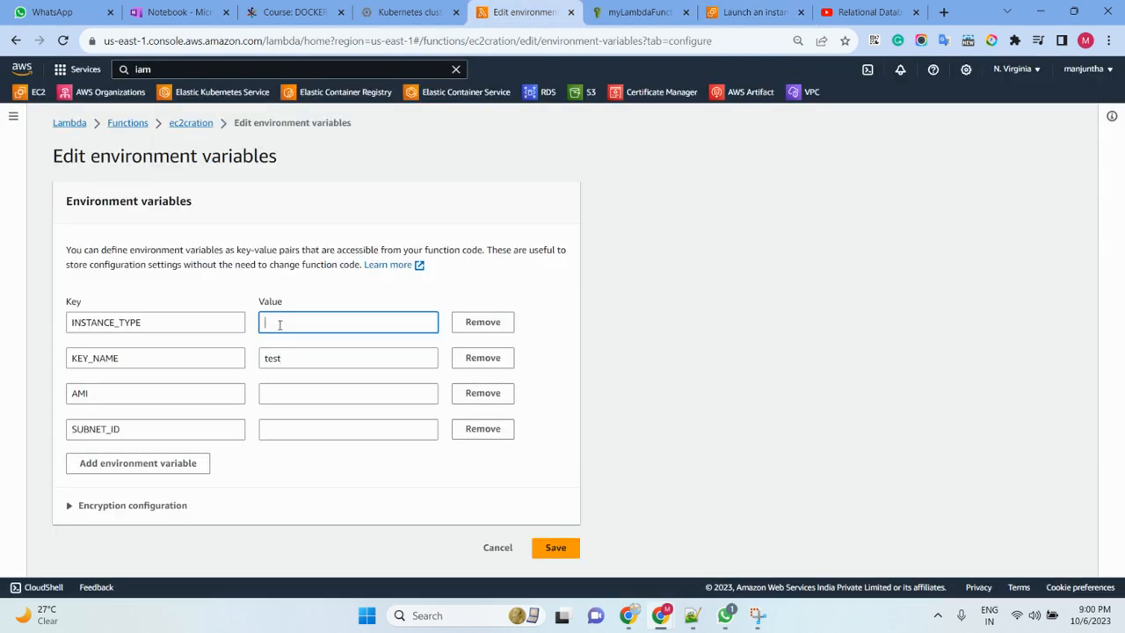
{"action": "left_click", "coordinate": [277, 396]}
{"action": "key", "text": "ctrl+v"}
- Copy the instance type t2.micro from the launch summary into the INSTANCE_TYPE variable's value
{"action": "left_click", "coordinate": [742, 12]}
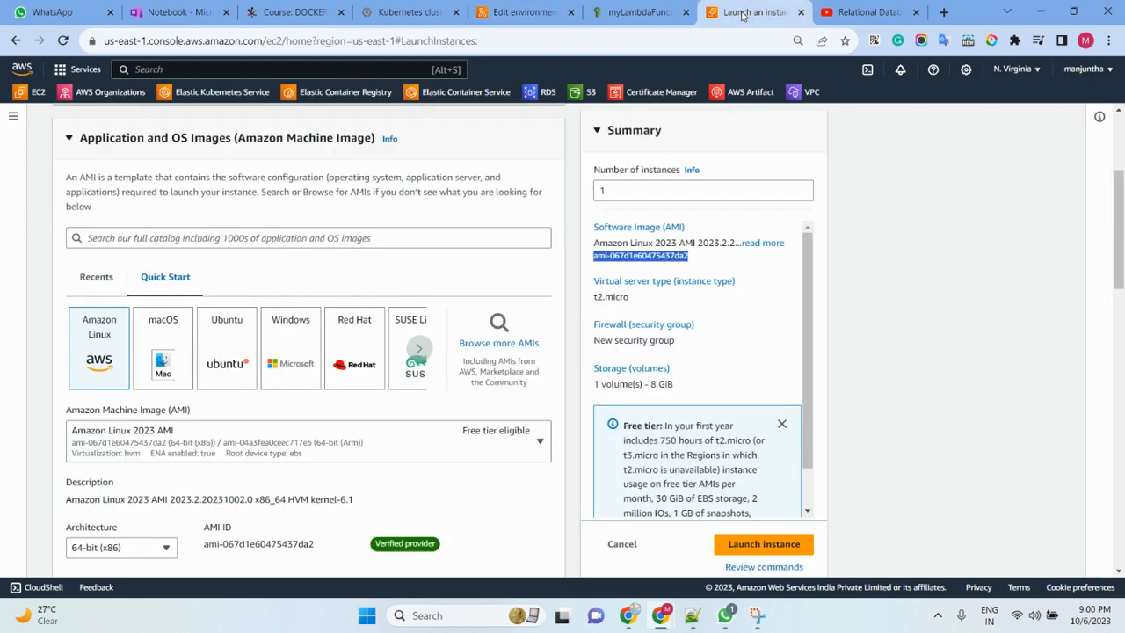
{"action": "triple_click", "coordinate": [613, 296]}
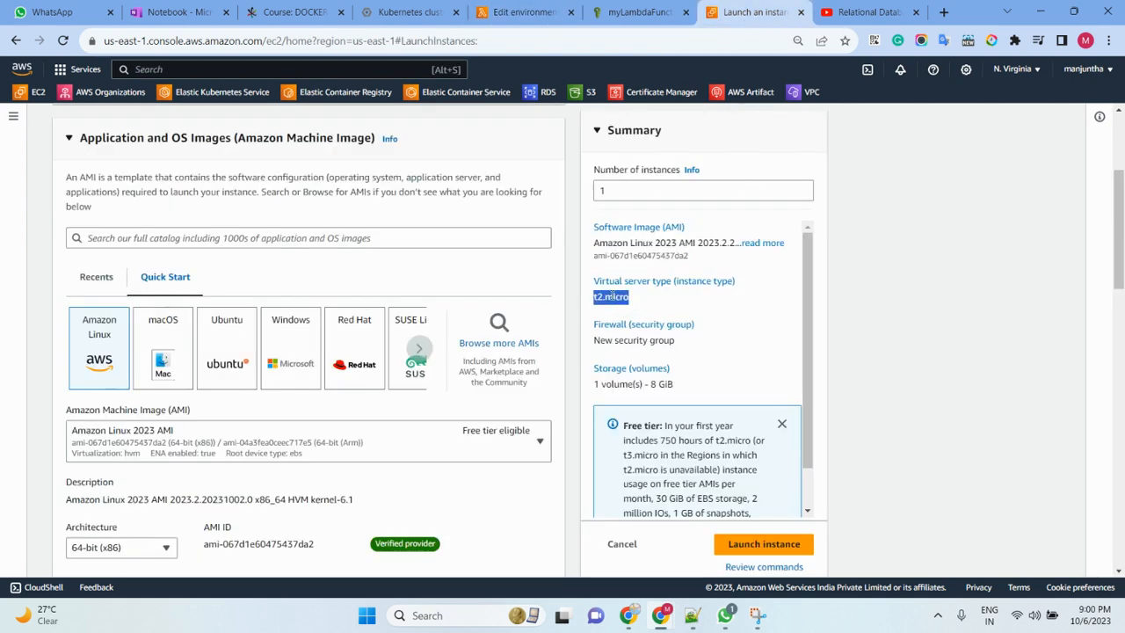
{"action": "right_click", "coordinate": [612, 297]}
{"action": "left_click", "coordinate": [650, 307]}
{"action": "left_click", "coordinate": [519, 12]}
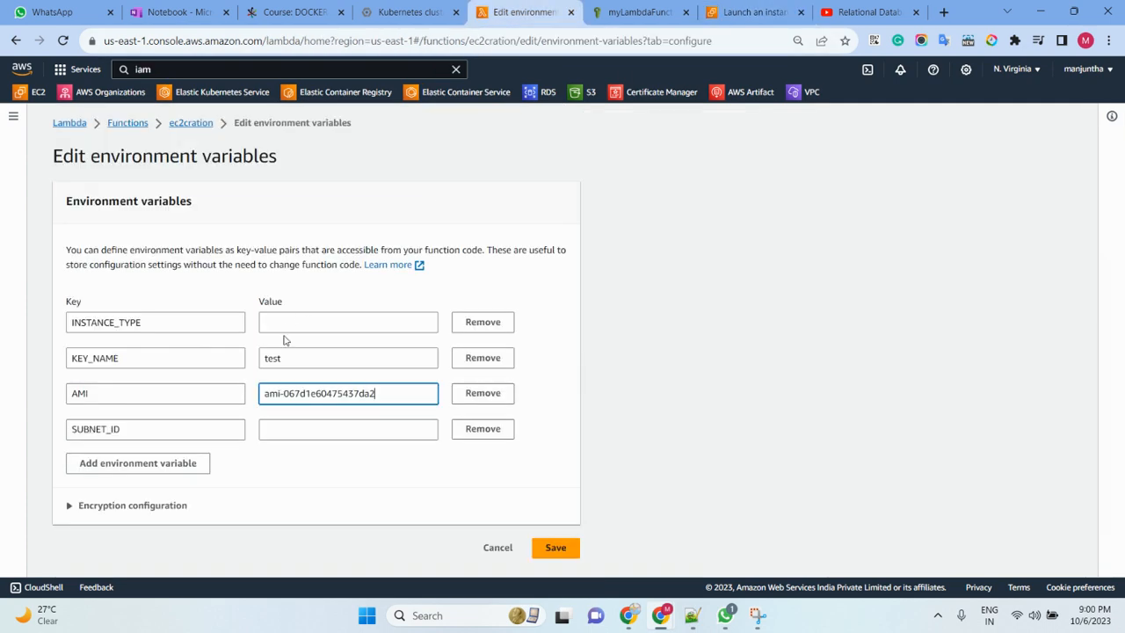
{"action": "left_click", "coordinate": [278, 324]}
{"action": "key", "text": "ctrl+v"}
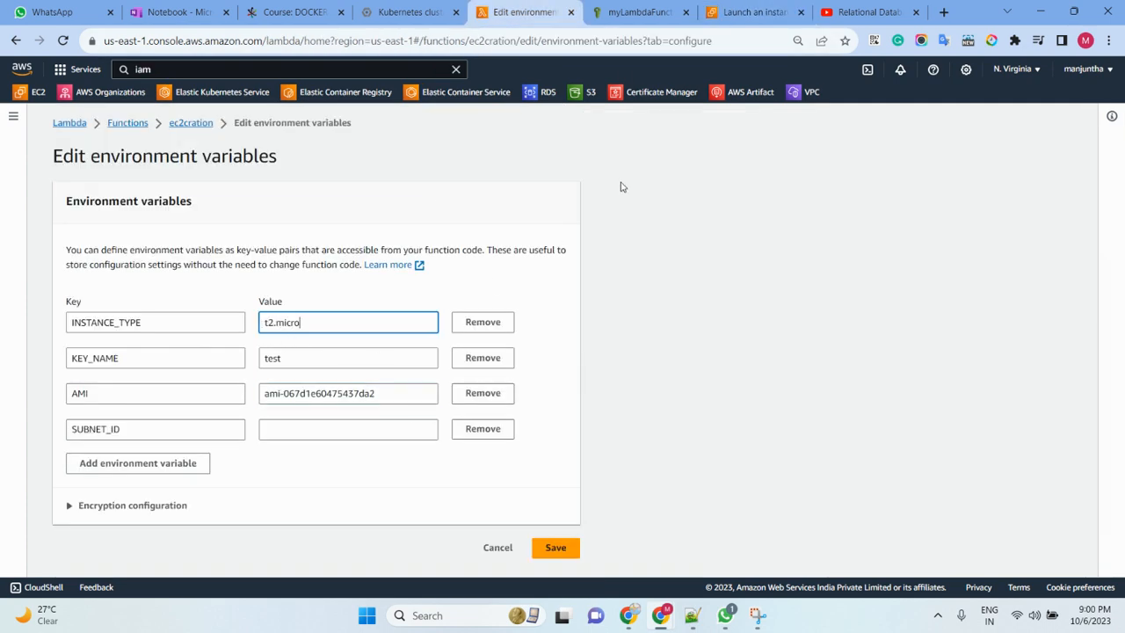
- Try to get a subnet ID from the launch form by editing its network settings and choosing subnet-08603be3979a2ee9e in us-east-1f
{"action": "left_click", "coordinate": [751, 18]}
{"action": "scroll", "coordinate": [409, 396], "scroll_direction": "down", "scroll_amount": 7}
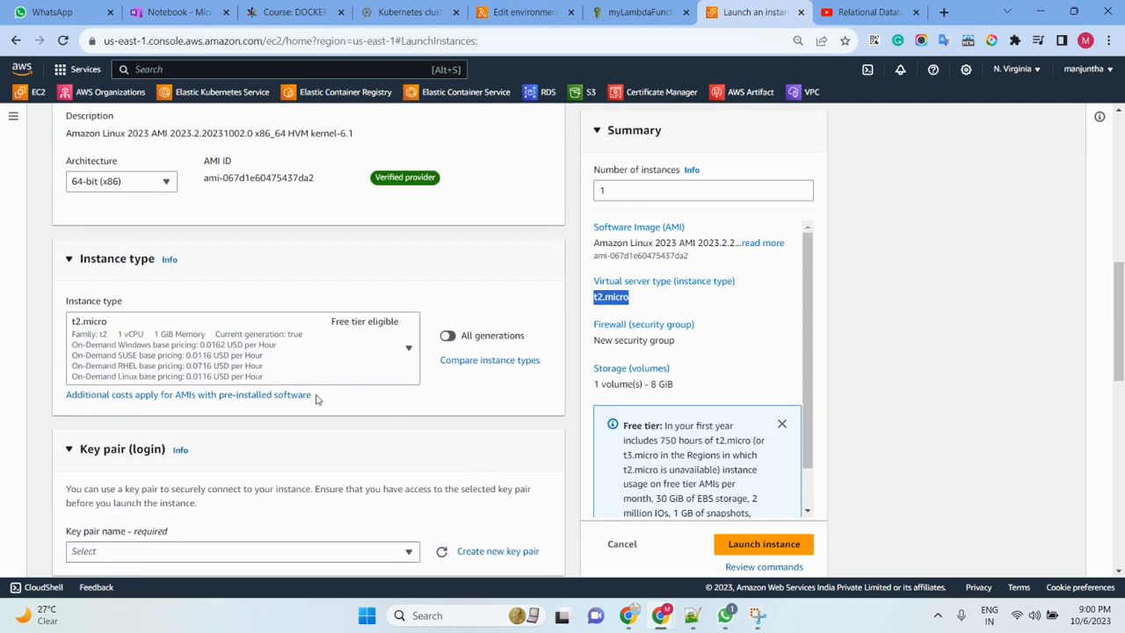
{"action": "scroll", "coordinate": [280, 378], "scroll_direction": "down", "scroll_amount": 2}
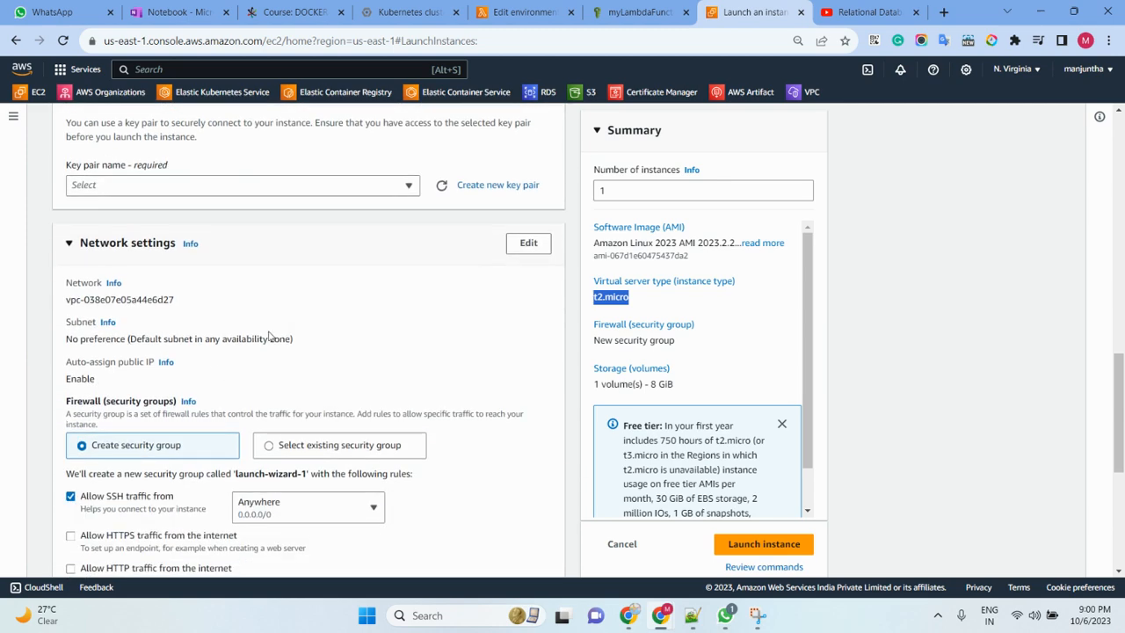
{"action": "left_click", "coordinate": [541, 248]}
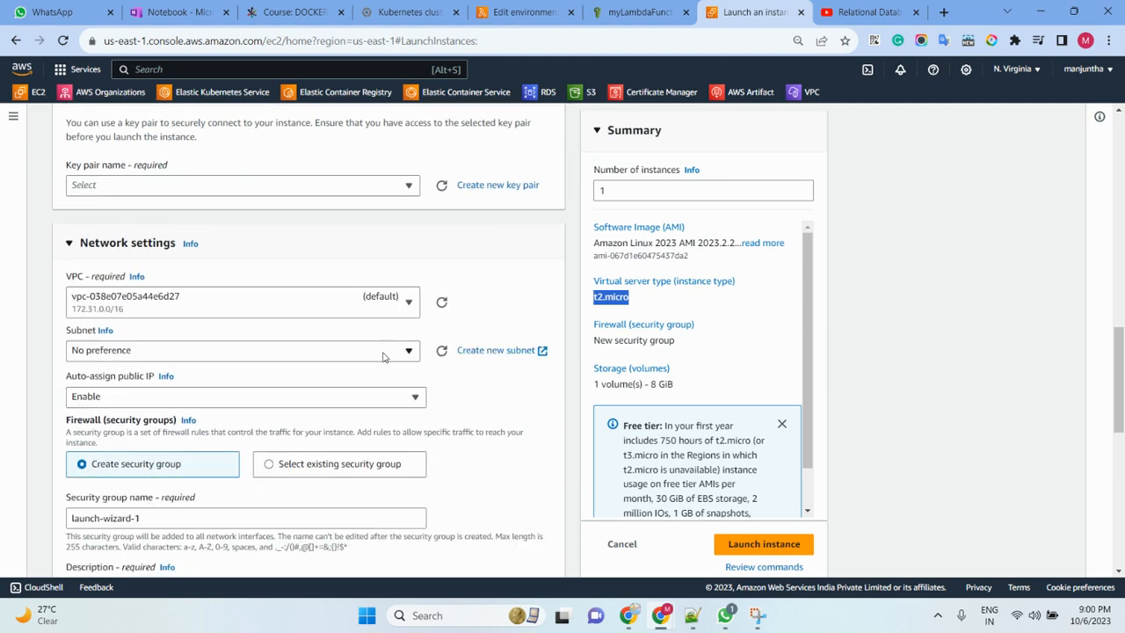
{"action": "left_click", "coordinate": [334, 357]}
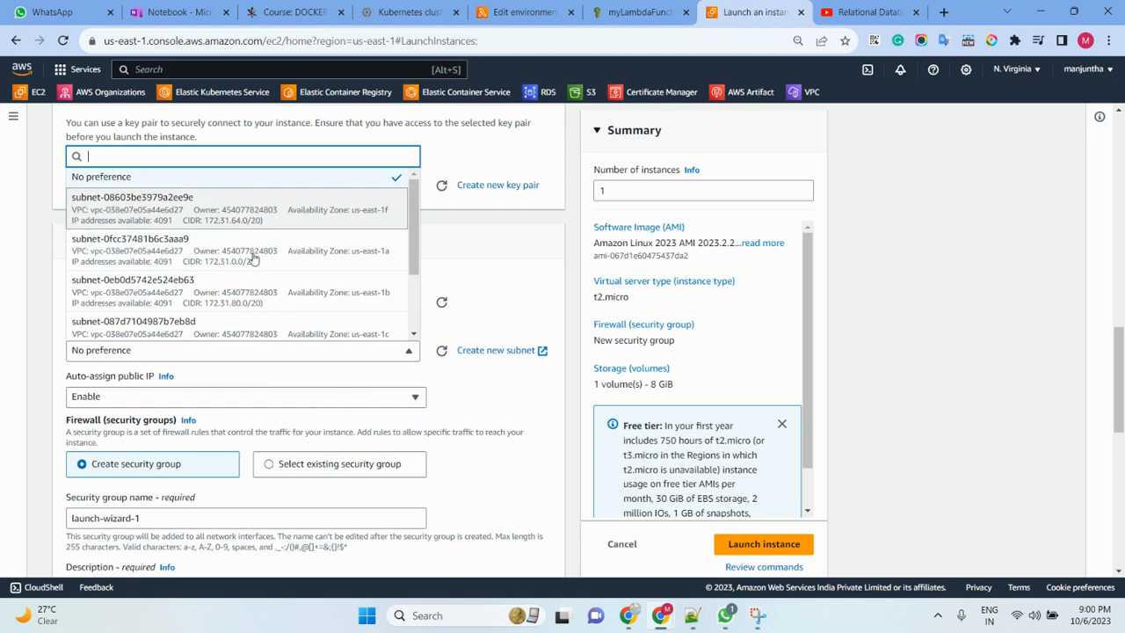
{"action": "left_click", "coordinate": [210, 209]}
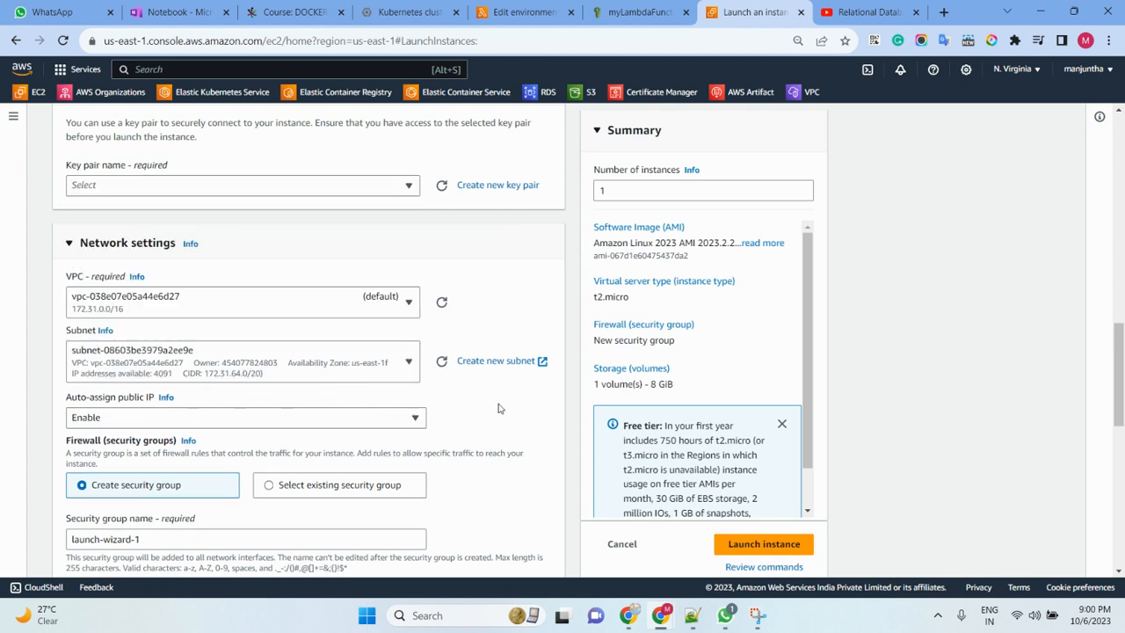
{"action": "left_click", "coordinate": [200, 355]}
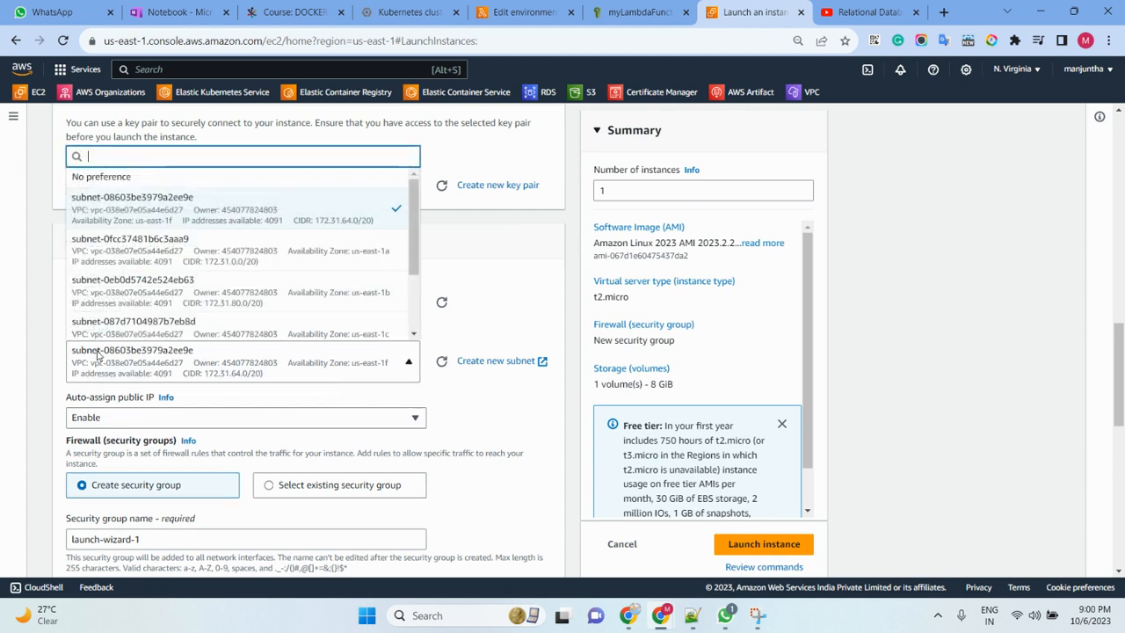
{"action": "left_click", "coordinate": [151, 354]}
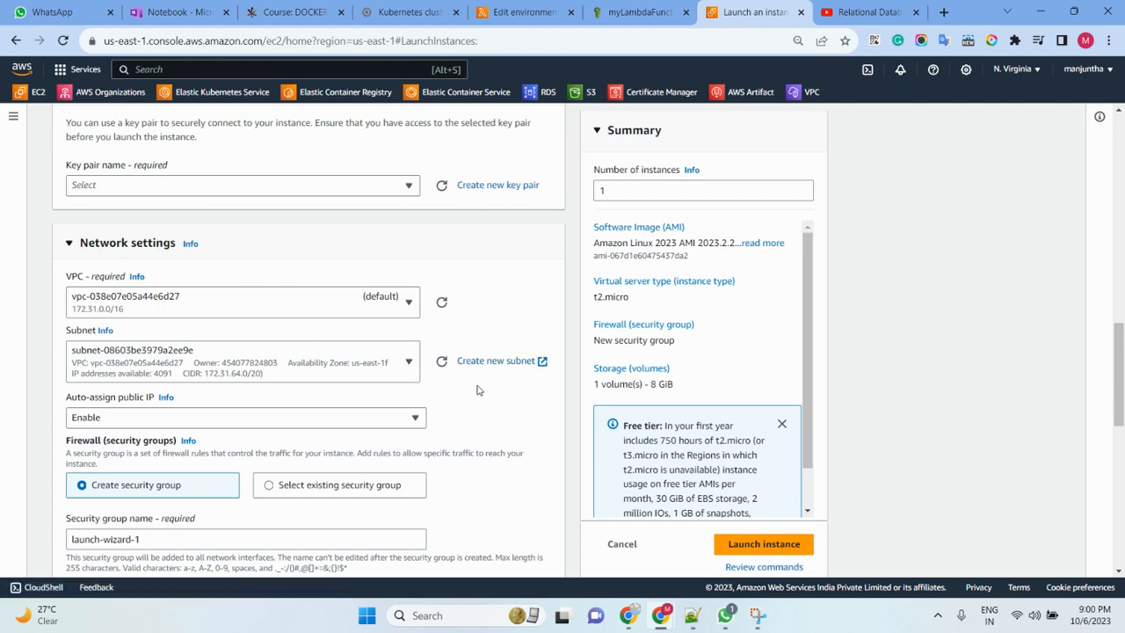
{"action": "scroll", "coordinate": [475, 387], "scroll_direction": "down", "scroll_amount": 3}
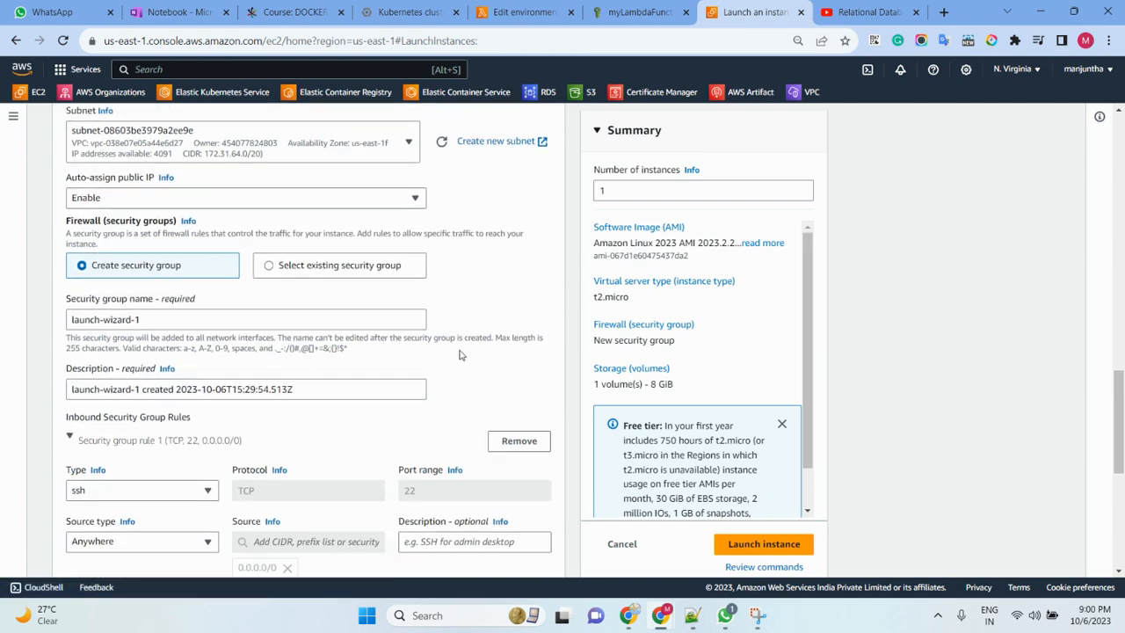
- Switch from the EC2 launch form to the VPC console and open its list of subnets
{"action": "left_click", "coordinate": [13, 117]}
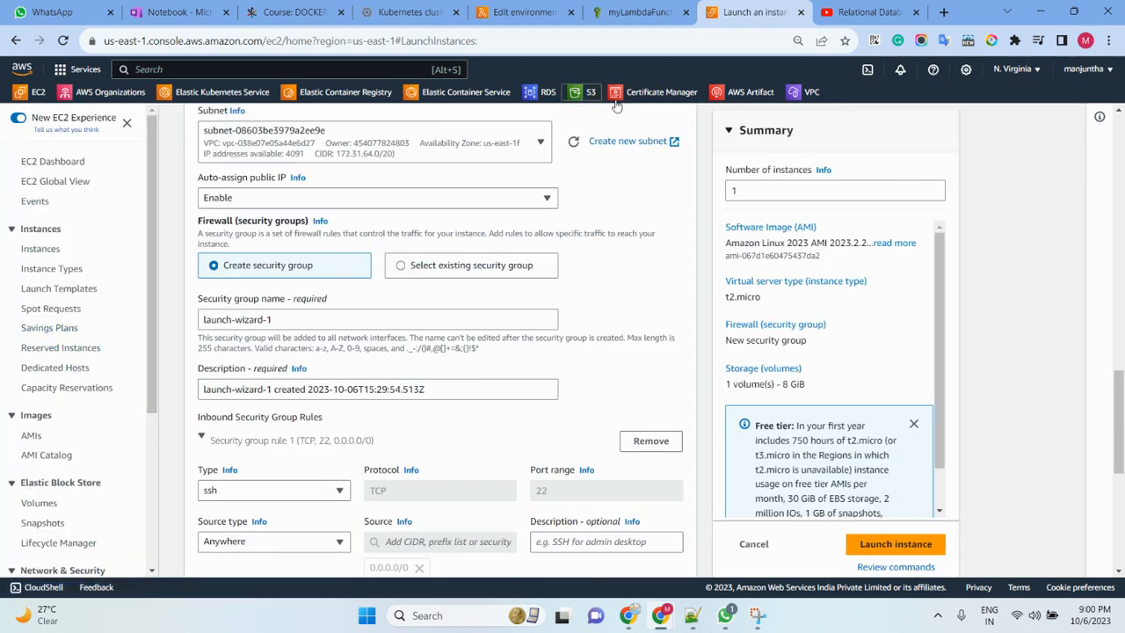
{"action": "left_click", "coordinate": [796, 98]}
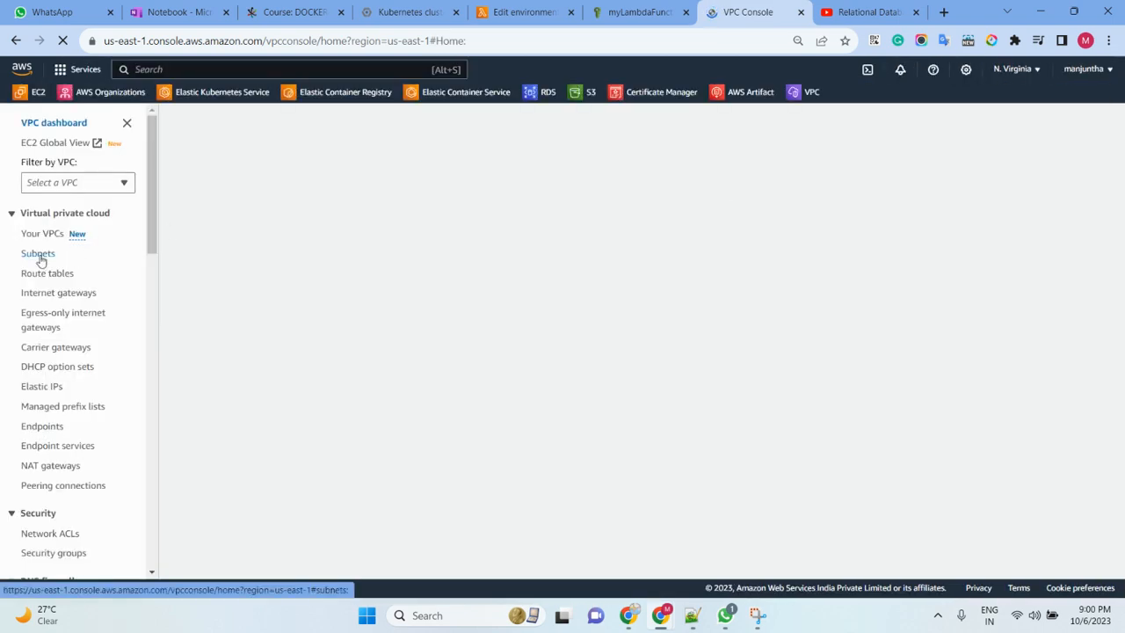
{"action": "left_click", "coordinate": [39, 257]}
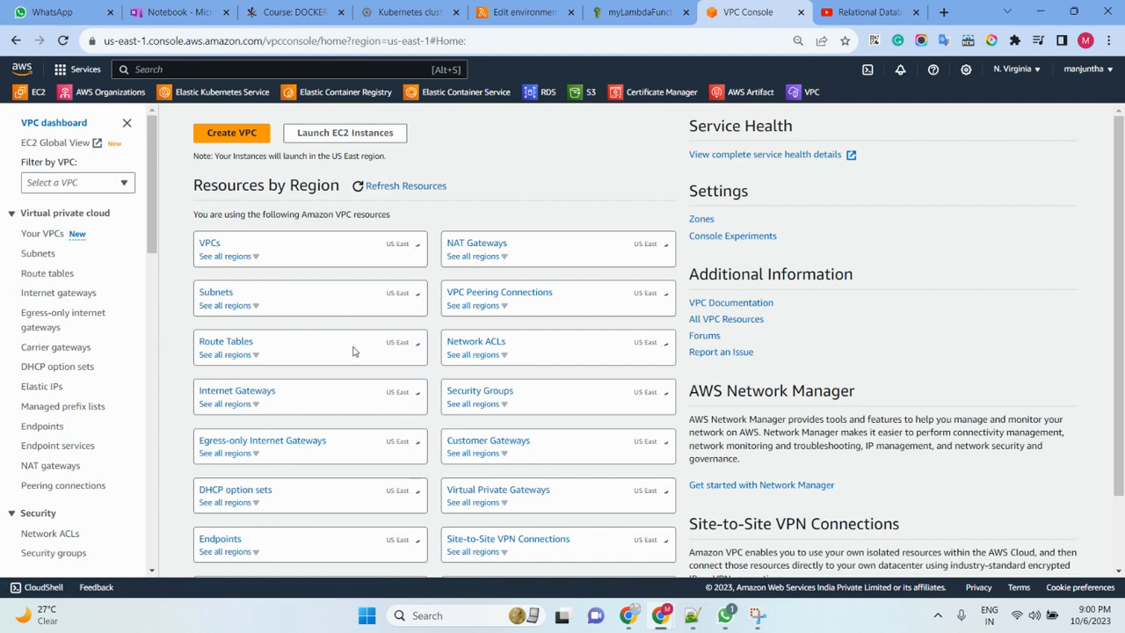
{"action": "left_click", "coordinate": [37, 254]}
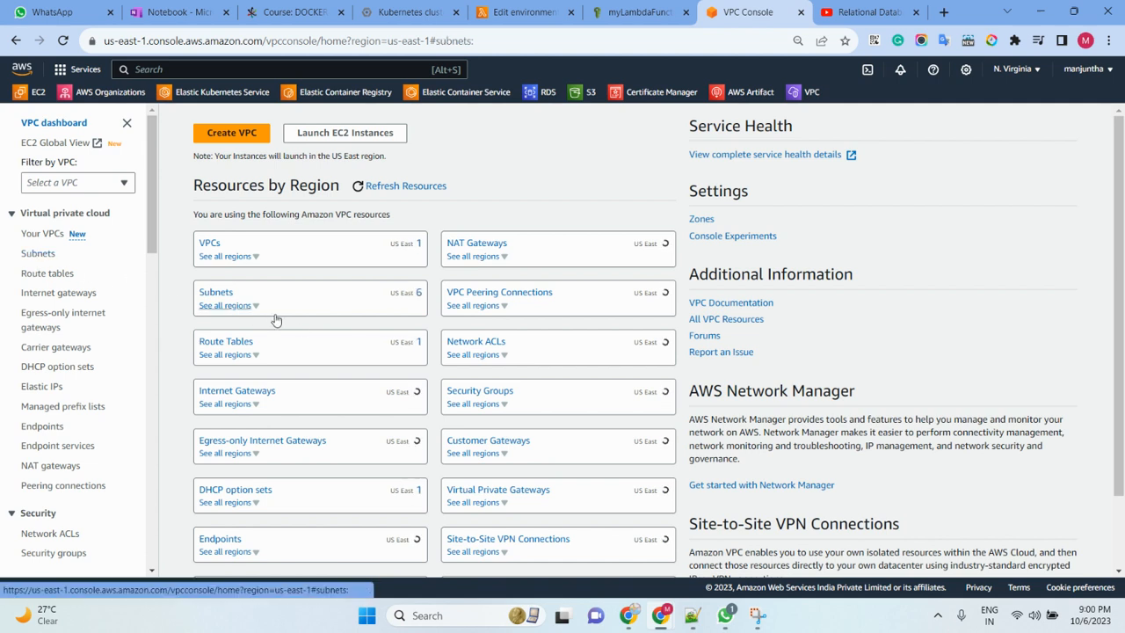
- Select subnet-08603be3979a2ee9e in the VPC subnets list and copy its subnet ID from the details
{"action": "left_click", "coordinate": [37, 256]}
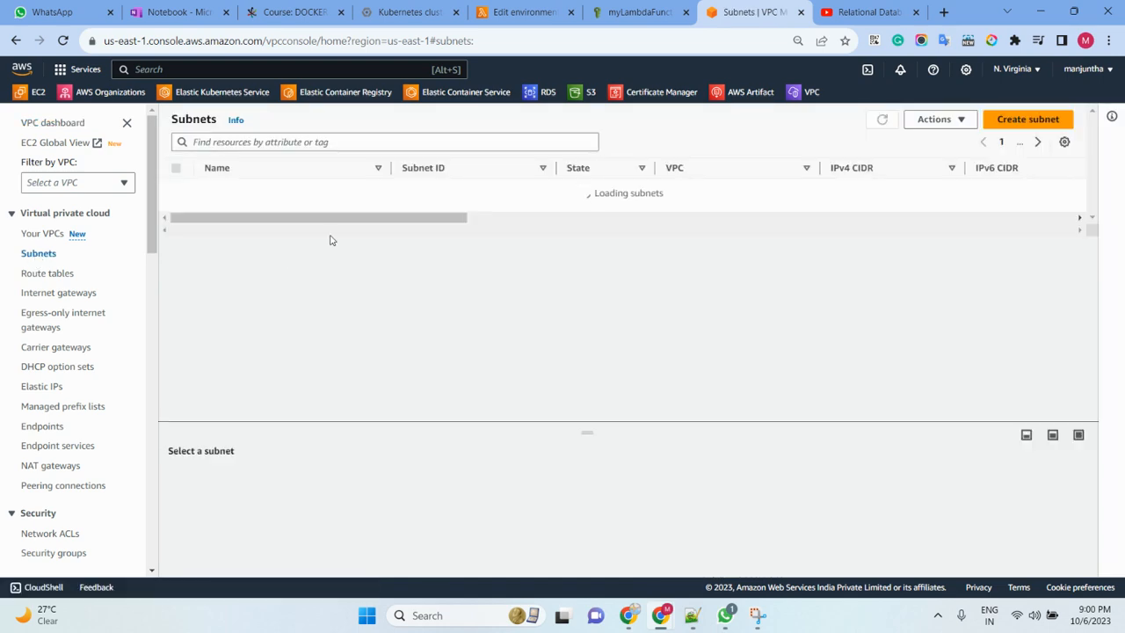
{"action": "left_click", "coordinate": [176, 188]}
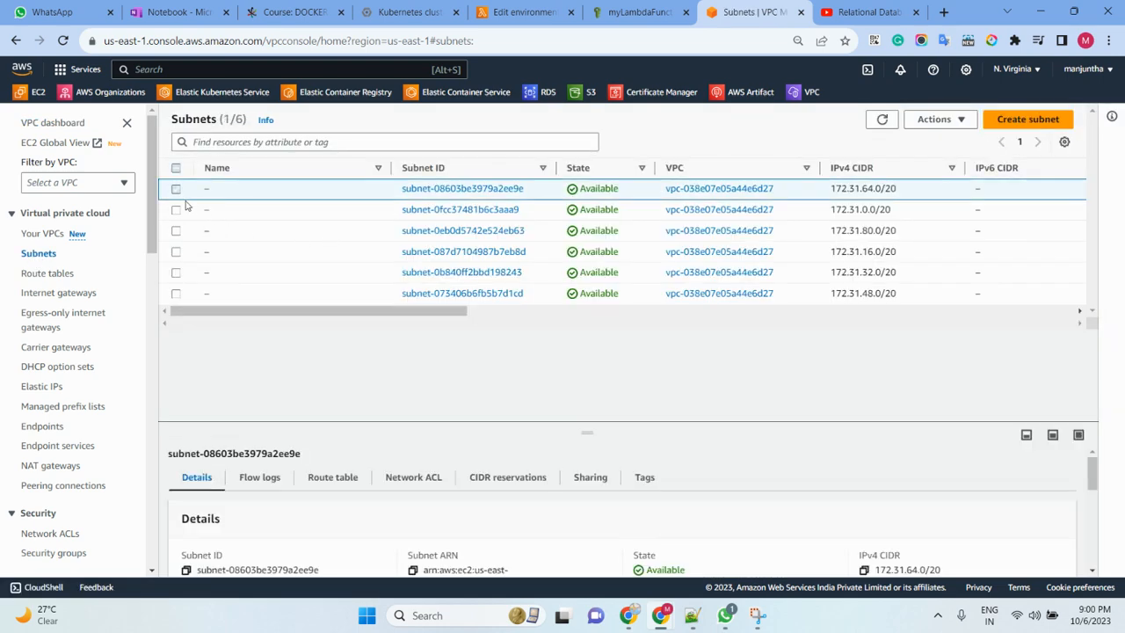
{"action": "left_click_drag", "start_coordinate": [592, 435], "coordinate": [588, 317]}
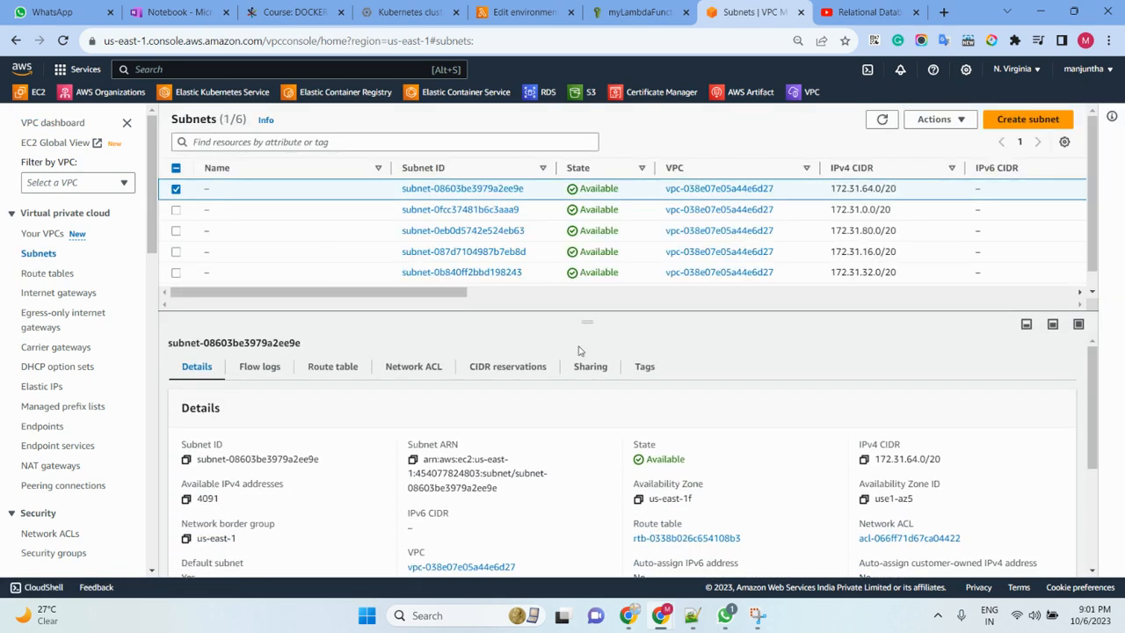
{"action": "left_click", "coordinate": [186, 459]}
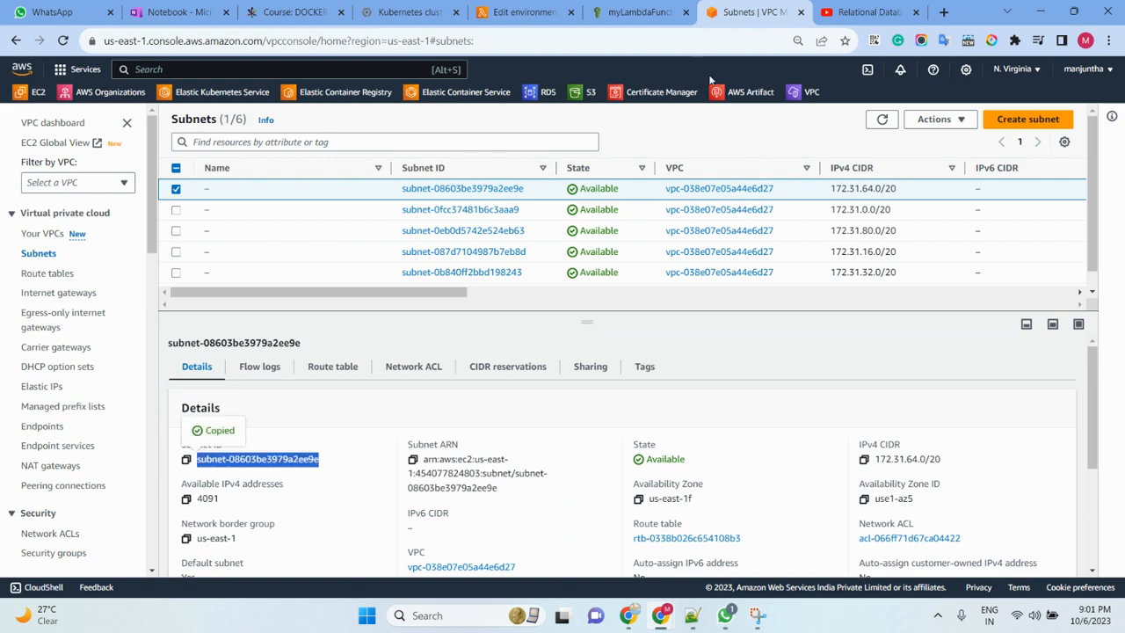
- Return to the Lambda environment variables, paste subnet-08603be3979a2ee9e as the SUBNET_ID value and save the variables
{"action": "left_click", "coordinate": [520, 12]}
{"action": "left_click", "coordinate": [286, 430]}
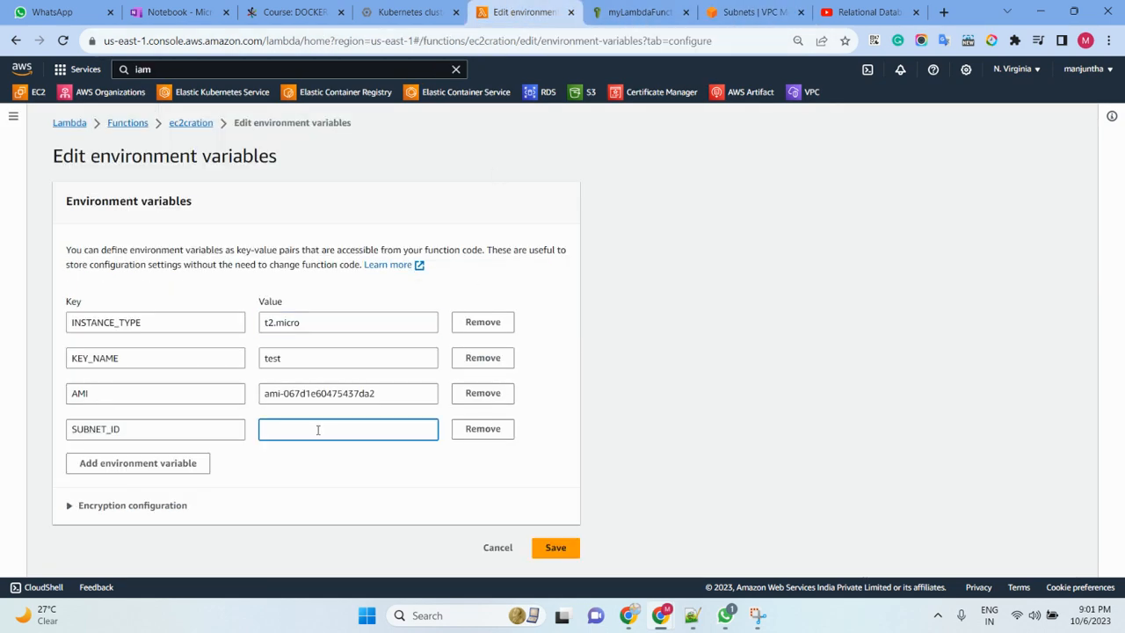
{"action": "key", "text": "ctrl+v"}
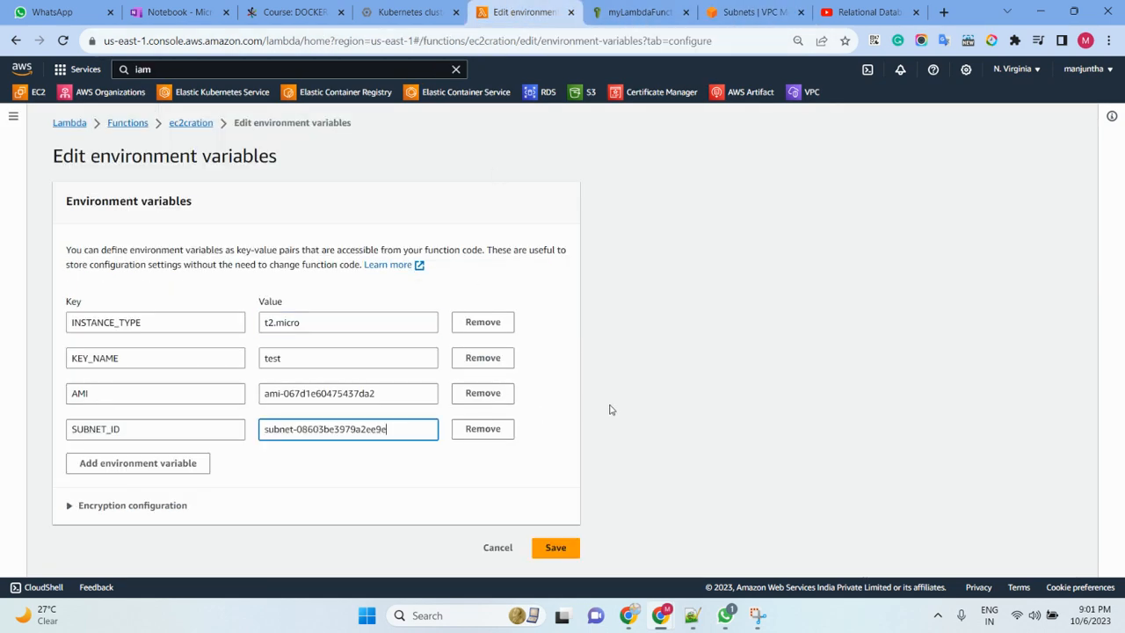
{"action": "left_click", "coordinate": [565, 554]}
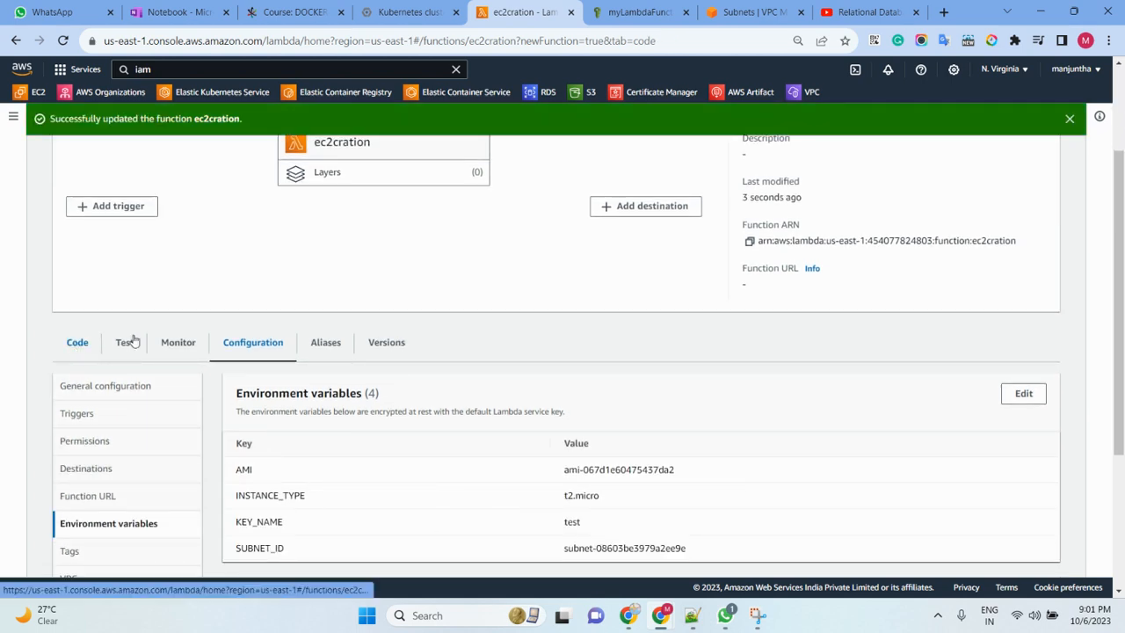
- Create and save a private test event named test for the ec2cration function, with its event JSON reduced to {}
{"action": "left_click", "coordinate": [77, 345]}
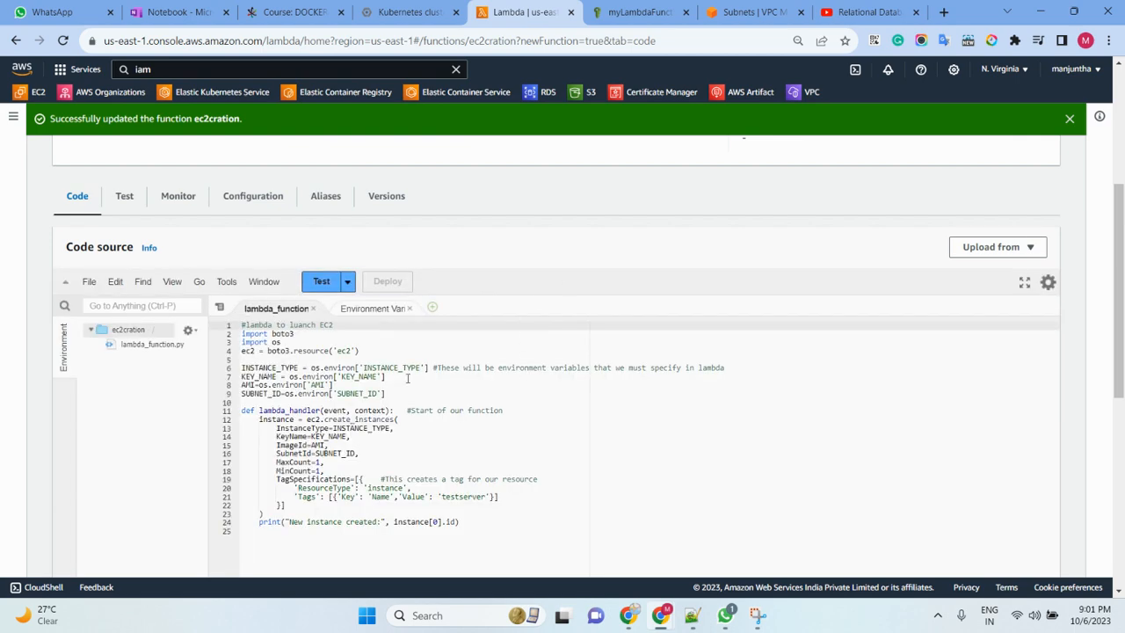
{"action": "left_click", "coordinate": [322, 282]}
{"action": "left_click_drag", "start_coordinate": [444, 539], "coordinate": [339, 512]}
{"action": "key", "text": "BackSpace"}
{"action": "key", "text": "BackSpace"}
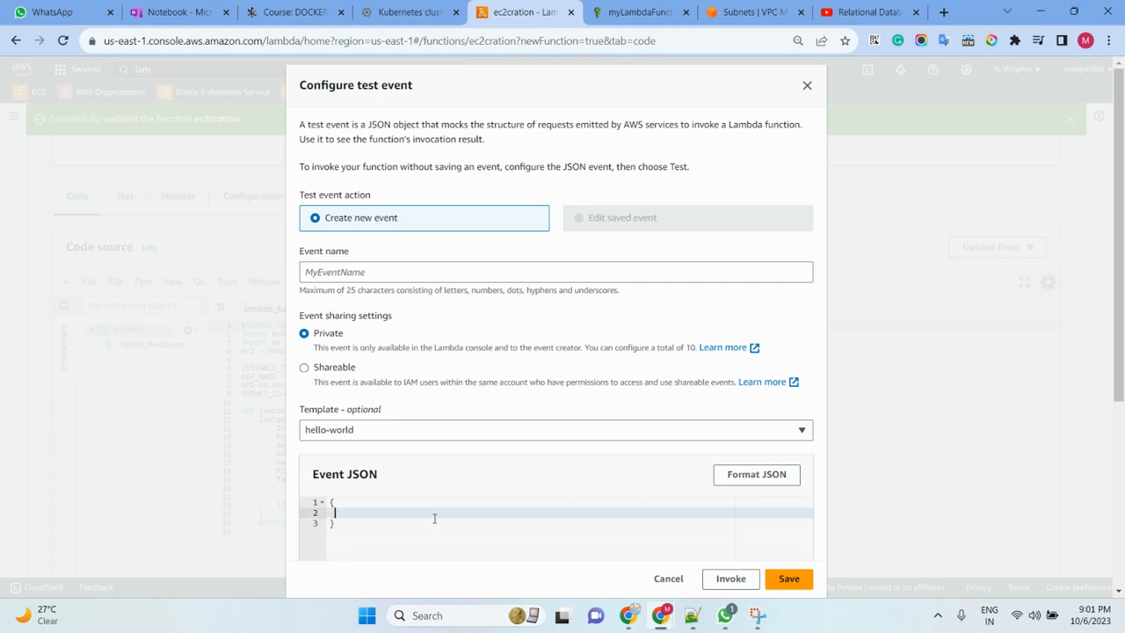
{"action": "left_click", "coordinate": [344, 528]}
{"action": "key", "text": "BackSpace"}
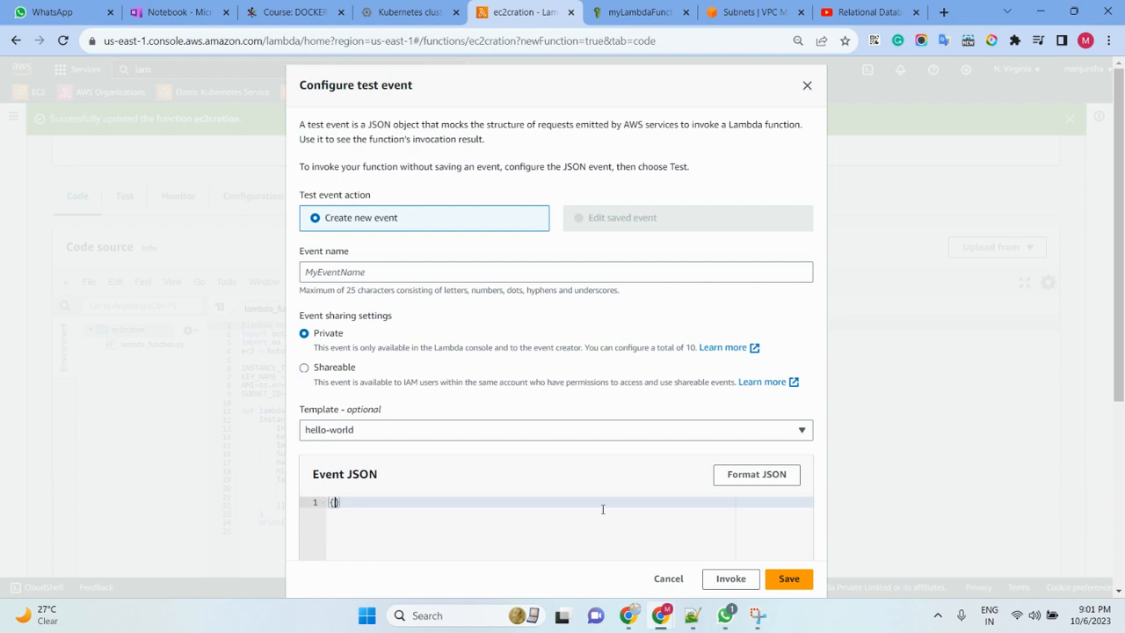
{"action": "scroll", "coordinate": [603, 509], "scroll_direction": "down", "scroll_amount": 1}
{"action": "left_click", "coordinate": [382, 200]}
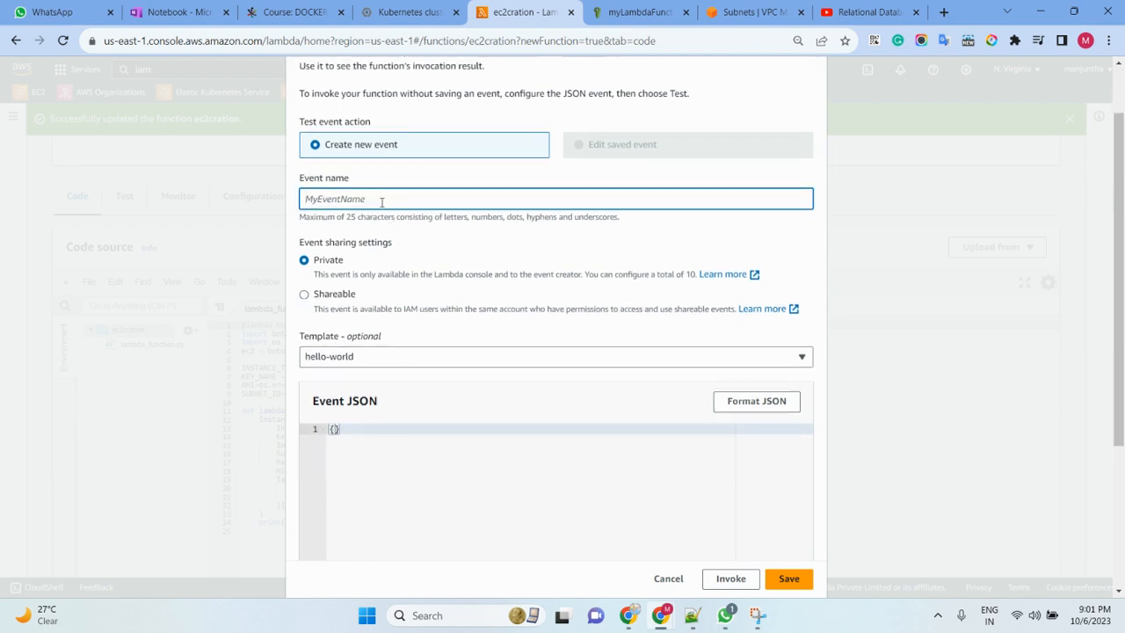
{"action": "type", "text": "test"}
{"action": "left_click", "coordinate": [791, 576]}
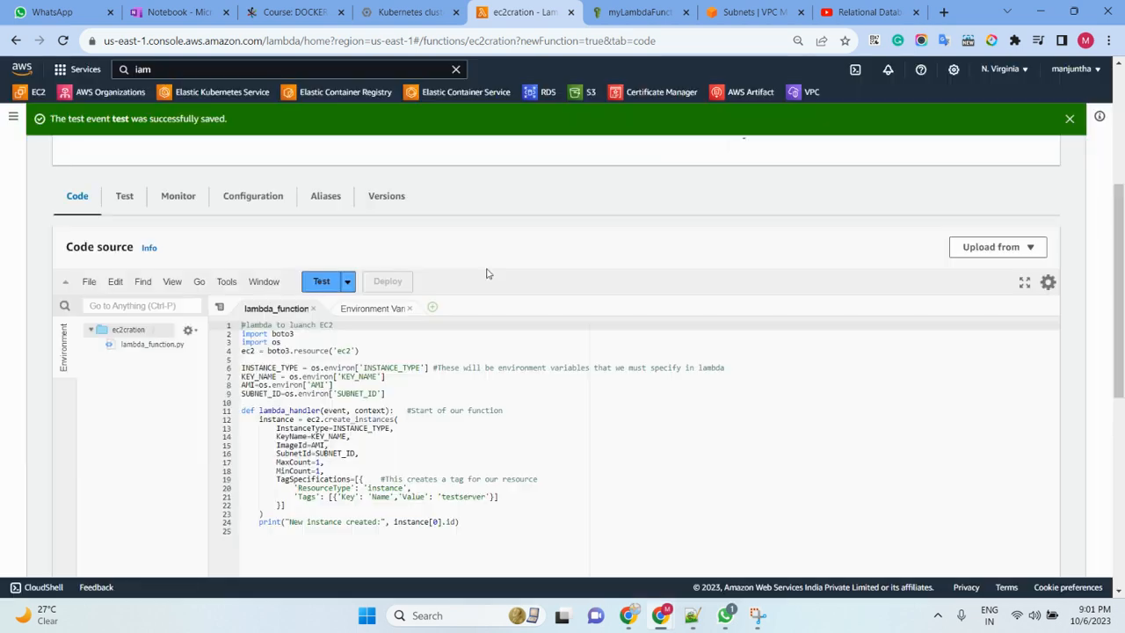
- Close the code editor's Environment Variables view and run the function with the test event
{"action": "scroll", "coordinate": [409, 186], "scroll_direction": "down", "scroll_amount": 2}
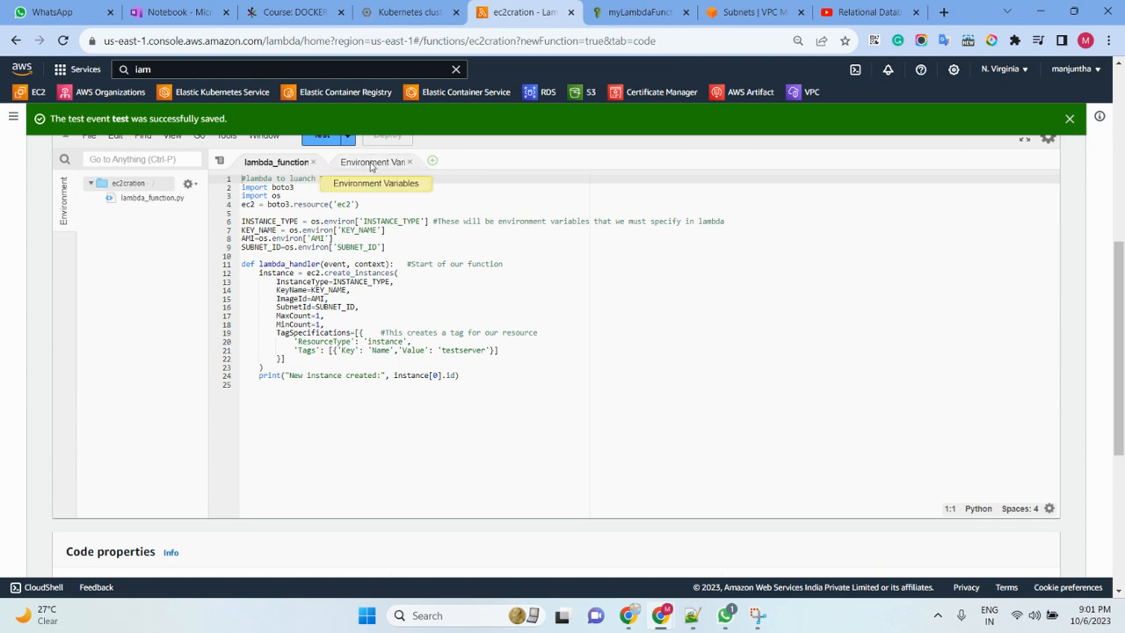
{"action": "left_click", "coordinate": [373, 162]}
{"action": "left_click", "coordinate": [408, 161]}
{"action": "scroll", "coordinate": [472, 276], "scroll_direction": "up", "scroll_amount": 2}
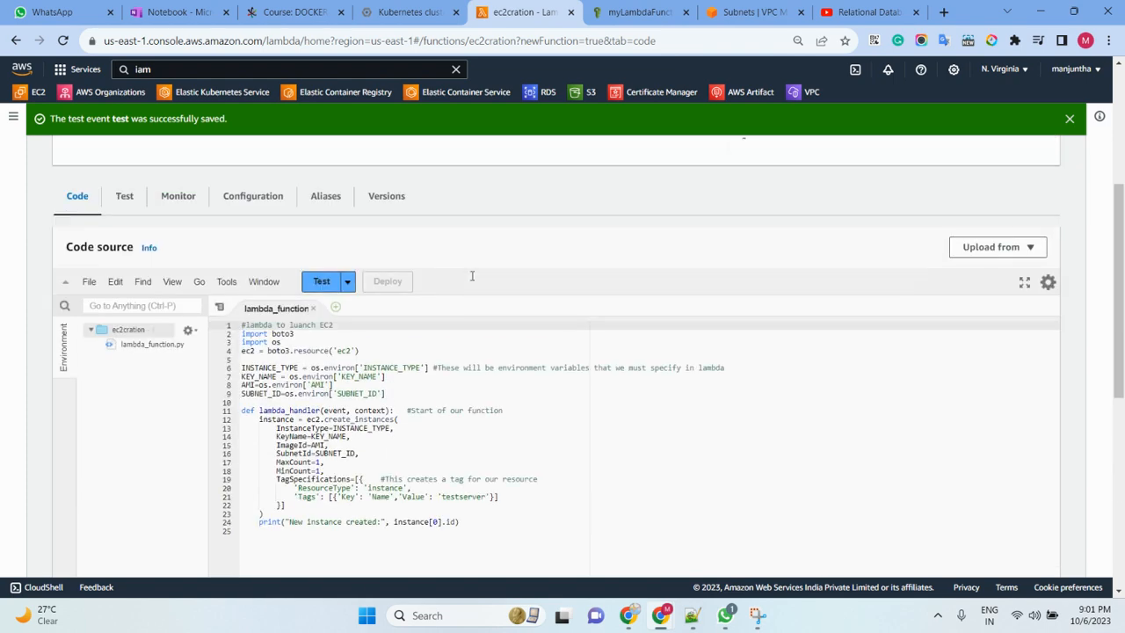
{"action": "left_click", "coordinate": [322, 281]}
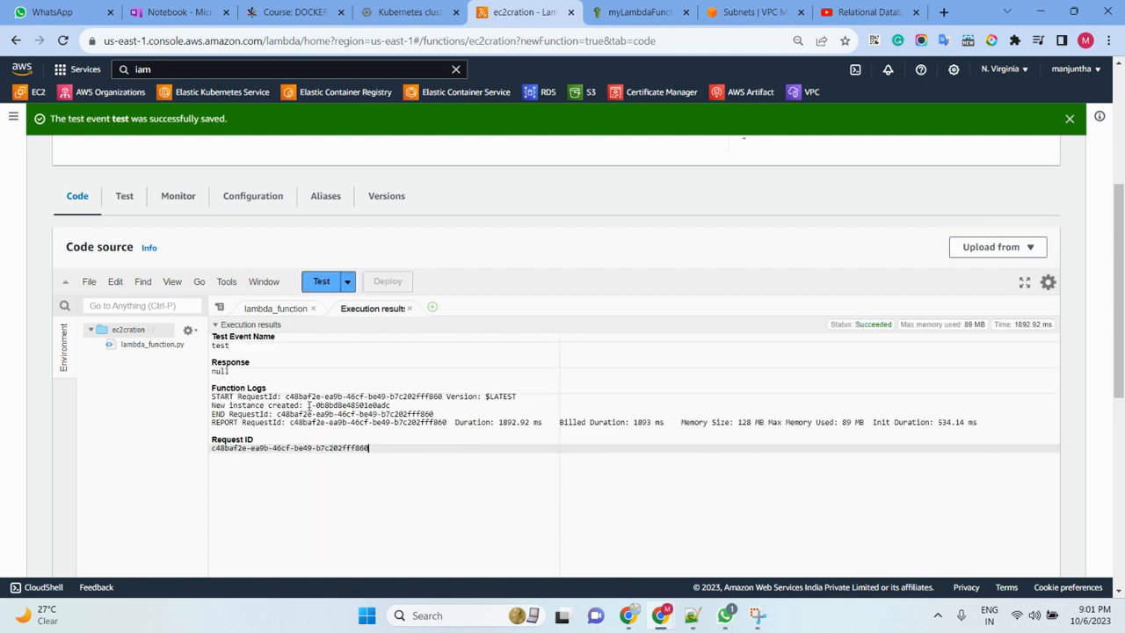
- Copy the newly created instance's ID from the function logs in the execution results
{"action": "left_click_drag", "start_coordinate": [308, 405], "coordinate": [391, 405]}
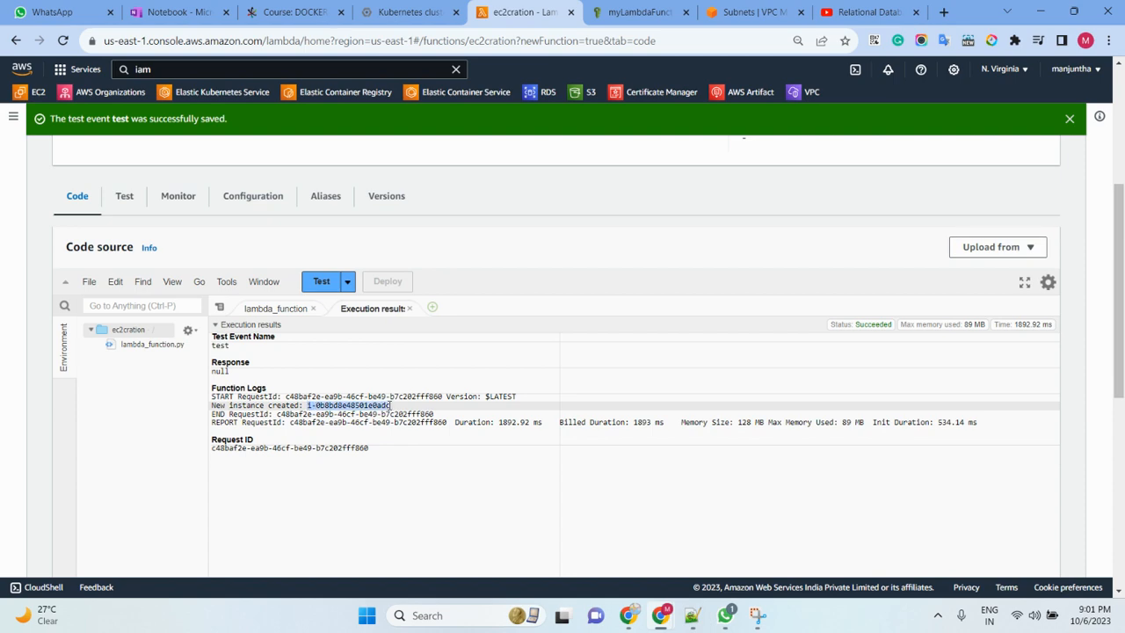
{"action": "right_click", "coordinate": [373, 403]}
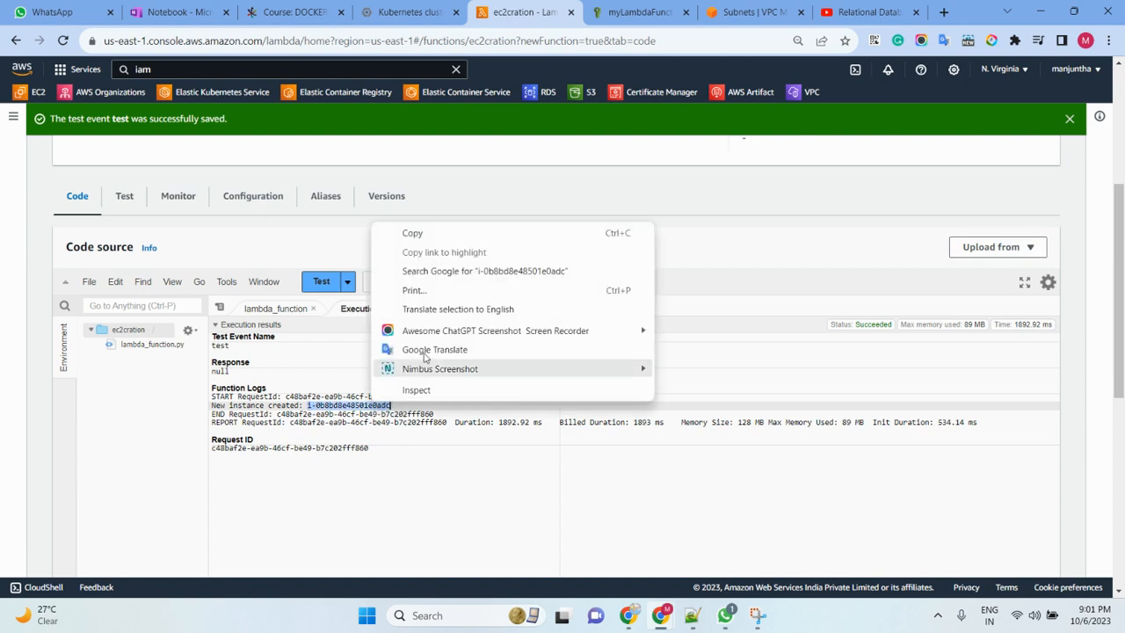
{"action": "left_click", "coordinate": [413, 233]}
- Switch from the VPC subnets page to the EC2 console and open a refreshed list of instances
{"action": "left_click", "coordinate": [754, 11]}
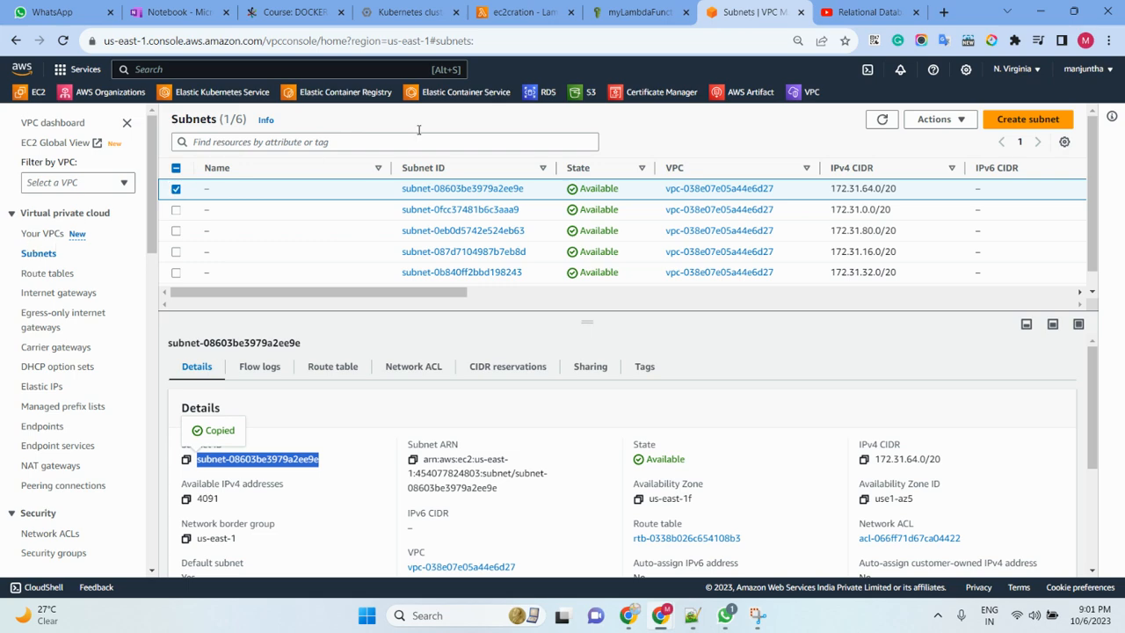
{"action": "left_click", "coordinate": [33, 91]}
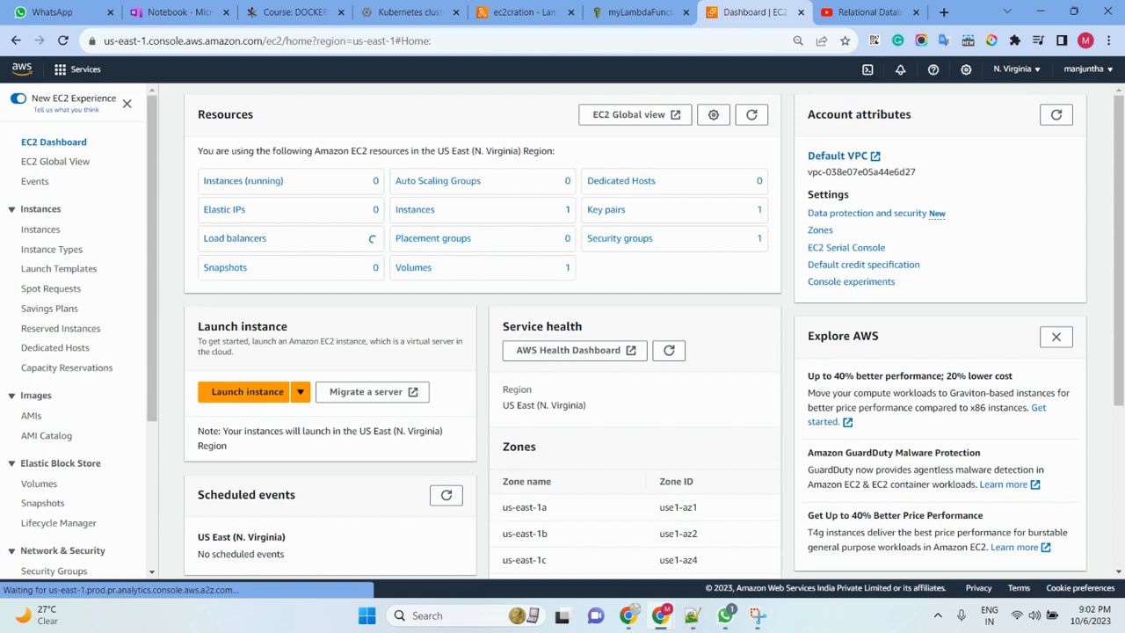
{"action": "left_click", "coordinate": [42, 231]}
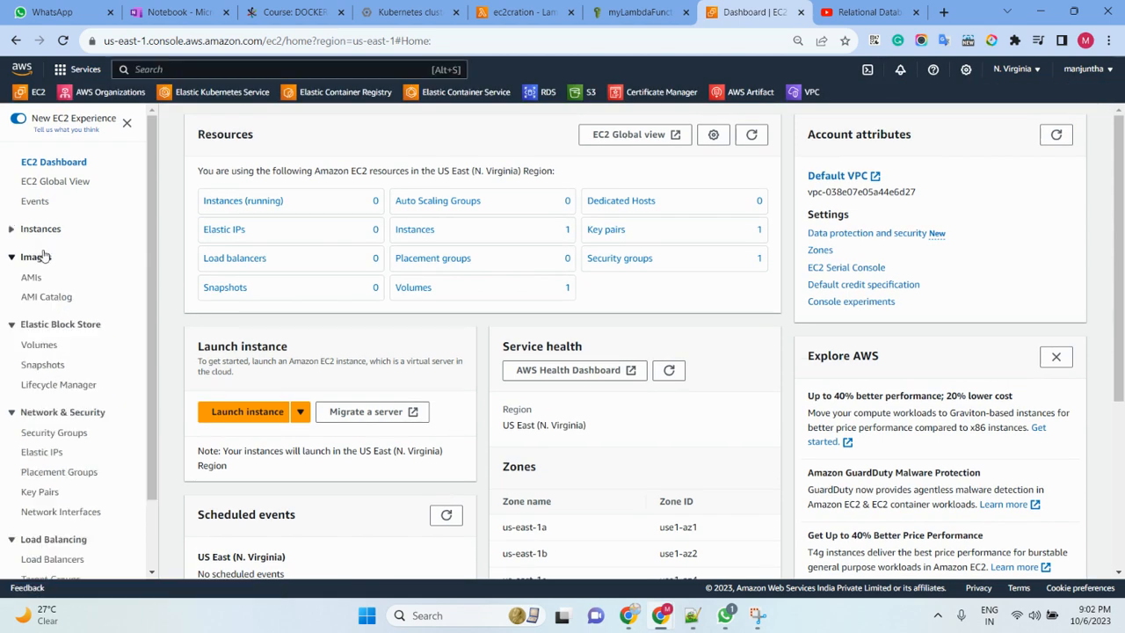
{"action": "left_click", "coordinate": [42, 256]}
{"action": "left_click", "coordinate": [42, 228]}
{"action": "left_click", "coordinate": [42, 249]}
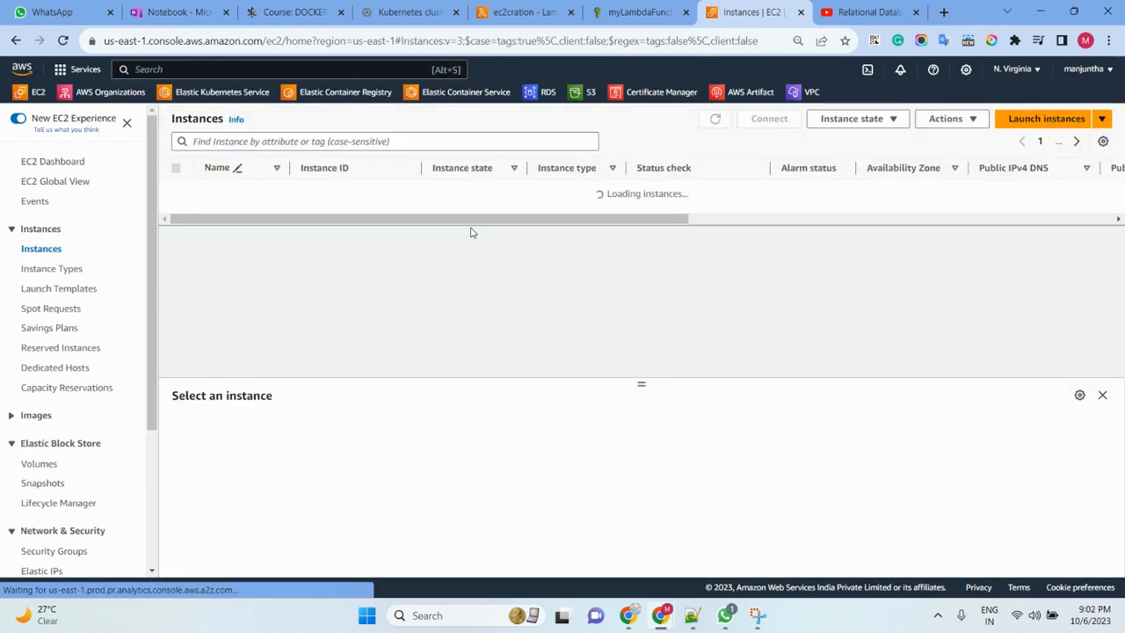
{"action": "left_click", "coordinate": [712, 123]}
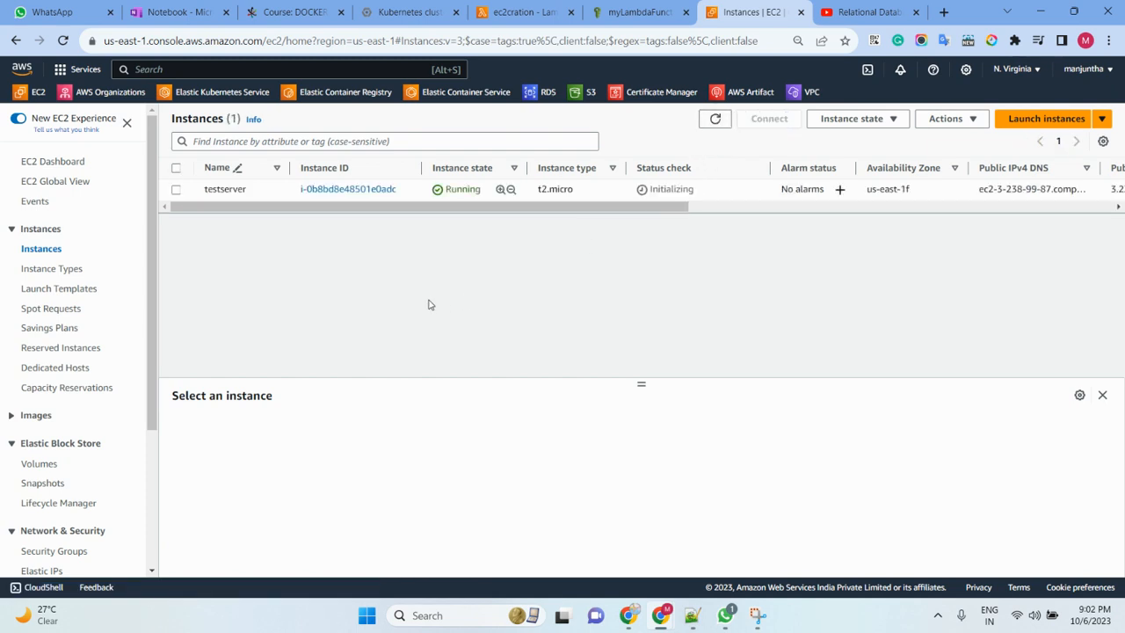
- Find the copied ID i-0b8bd8e48501e0adc on the EC2 instances page and refresh the list
{"action": "key", "text": "ctrl+f"}
{"action": "key", "text": "ctrl+v"}
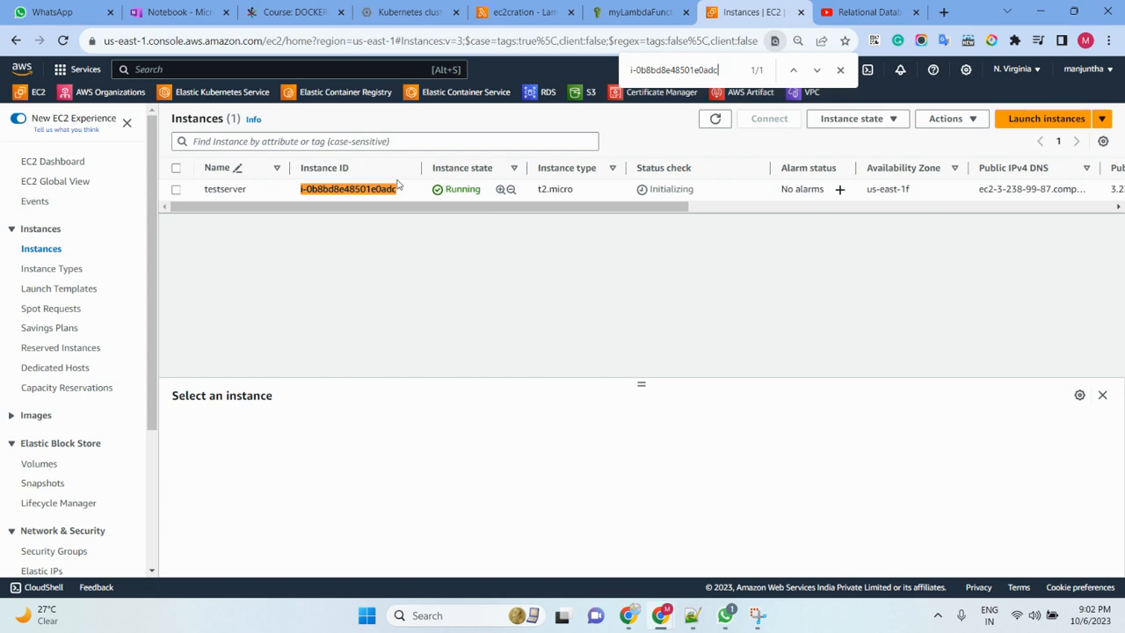
{"action": "double_click", "coordinate": [717, 120]}
- Return to the ec2cration function's code in Lambda and set MinCount to 3 in the create_instances call
{"action": "left_click", "coordinate": [526, 12]}
{"action": "left_click", "coordinate": [278, 309]}
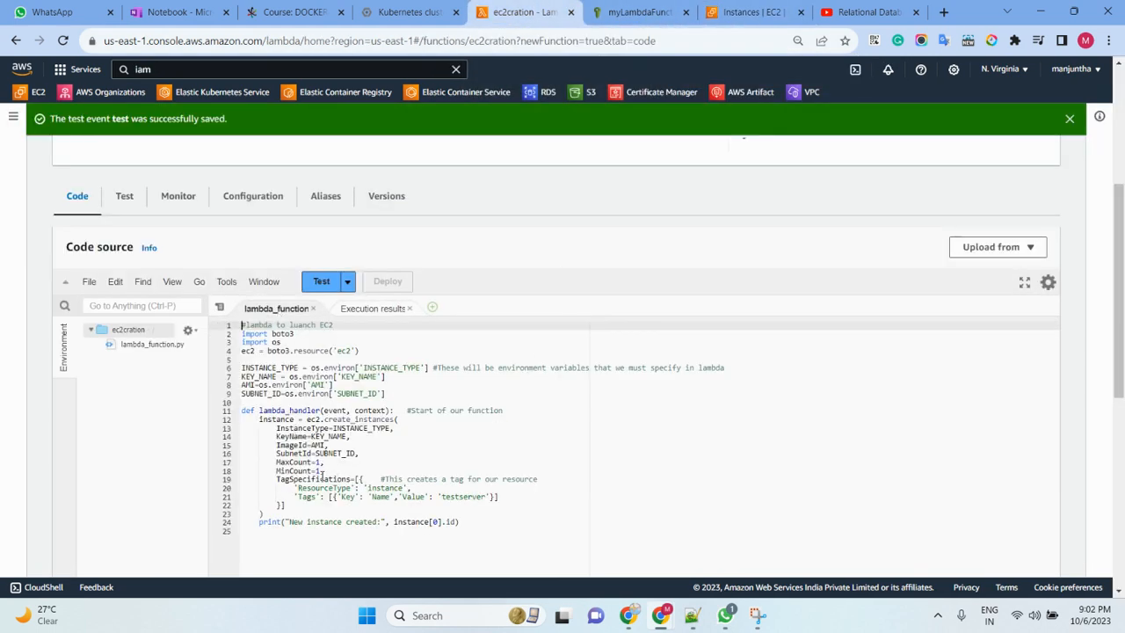
{"action": "left_click", "coordinate": [321, 463]}
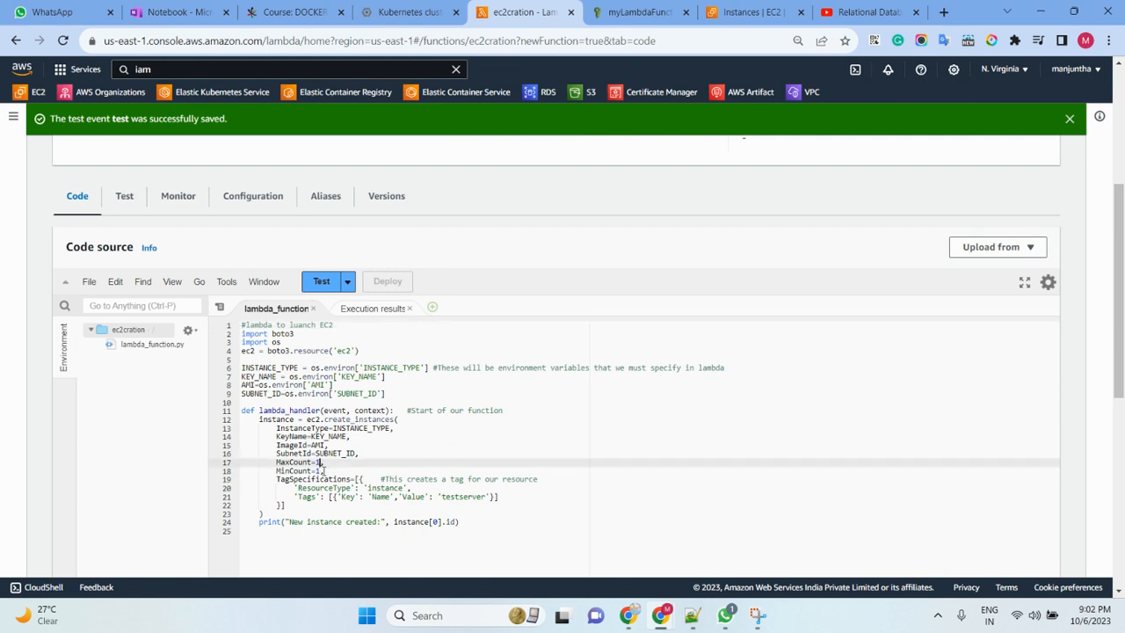
{"action": "left_click", "coordinate": [321, 471]}
{"action": "type", "text": ","}
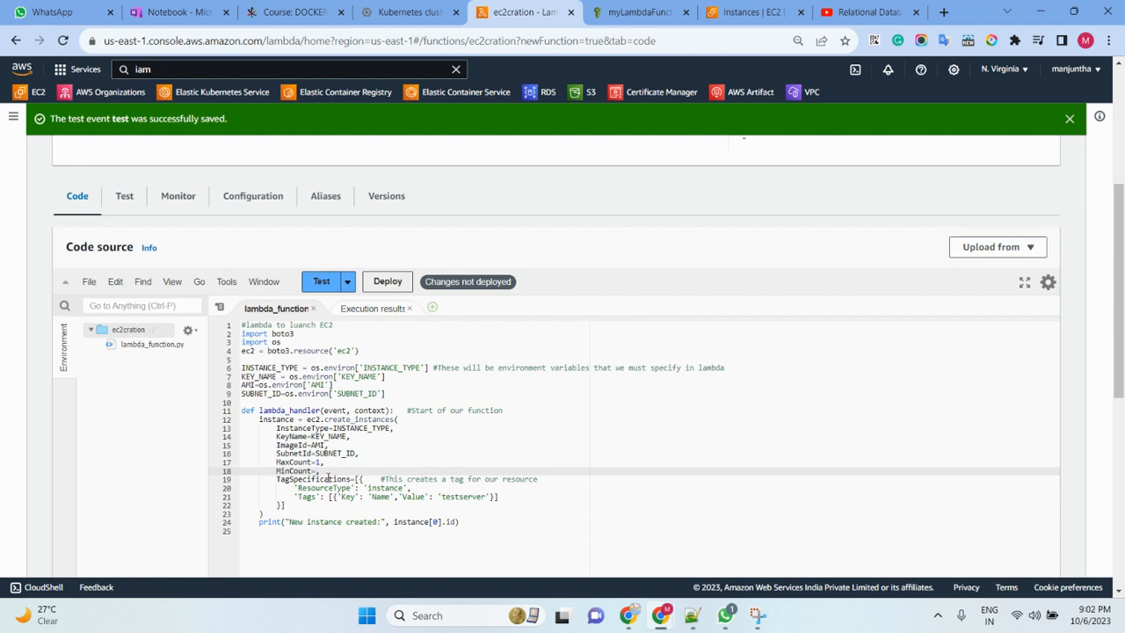
- Deploy the changed function code, run the test event and review the execution results
{"action": "left_click", "coordinate": [388, 281]}
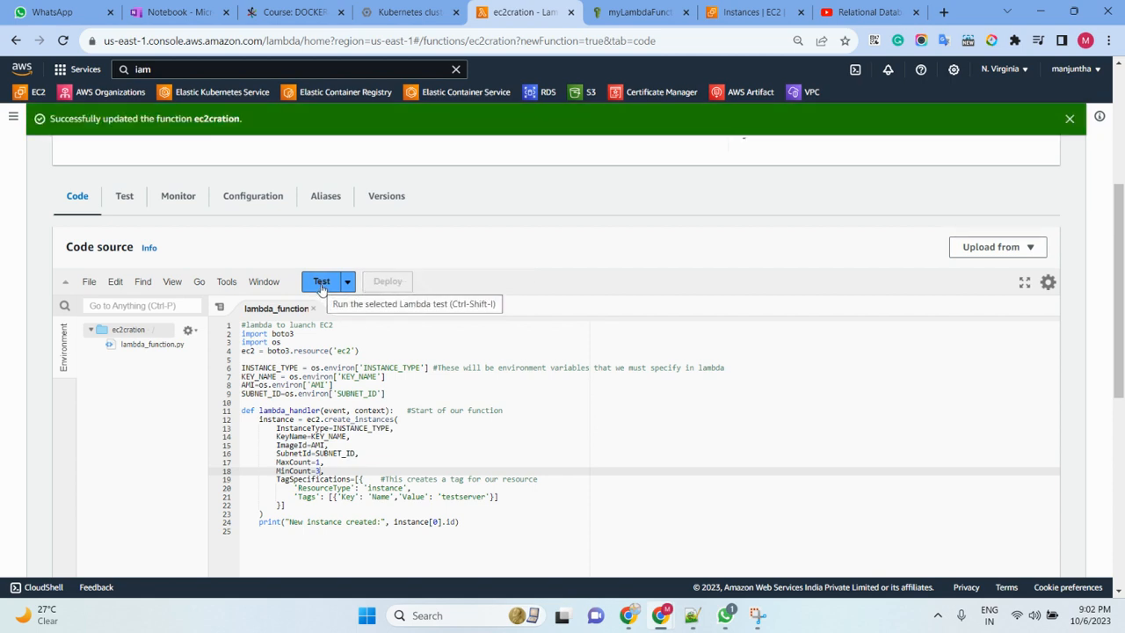
{"action": "left_click", "coordinate": [322, 283]}
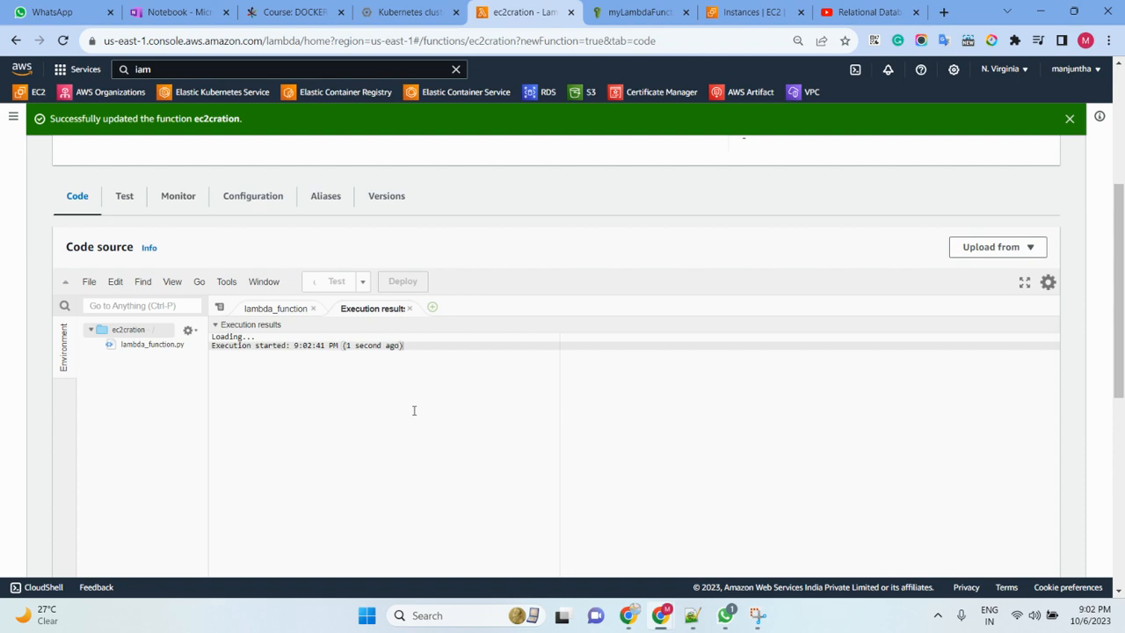
{"action": "scroll", "coordinate": [425, 419], "scroll_direction": "down", "scroll_amount": 2}
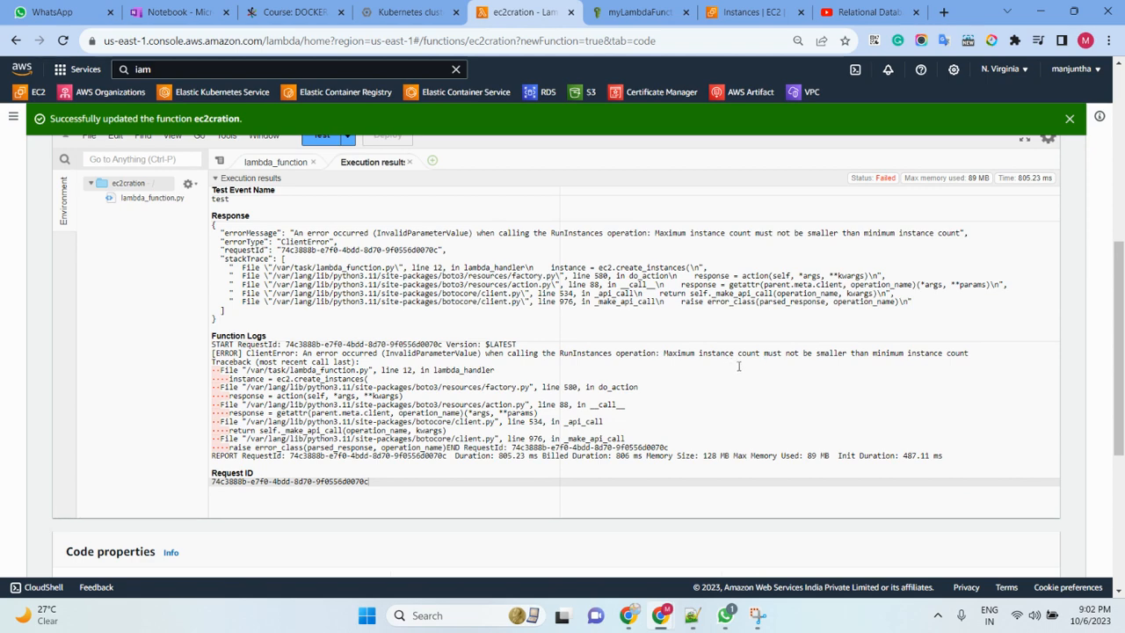
- Set MaxCount to 5 in the create_instances call of lambda_function, and redeploy and test the function
{"action": "left_click", "coordinate": [250, 161]}
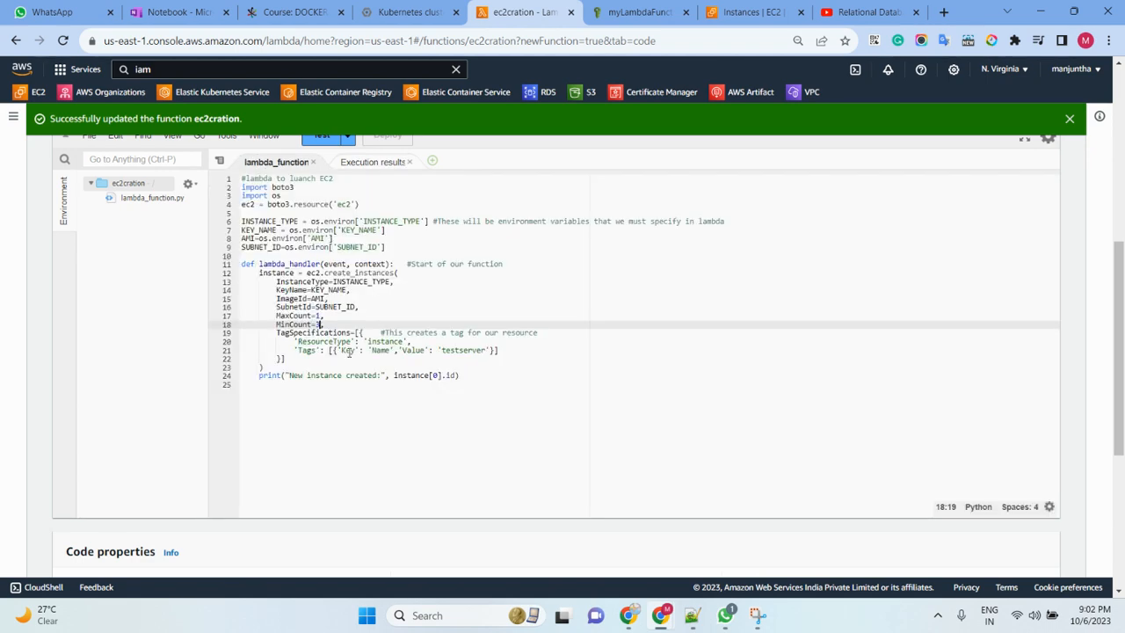
{"action": "key", "text": "Up"}
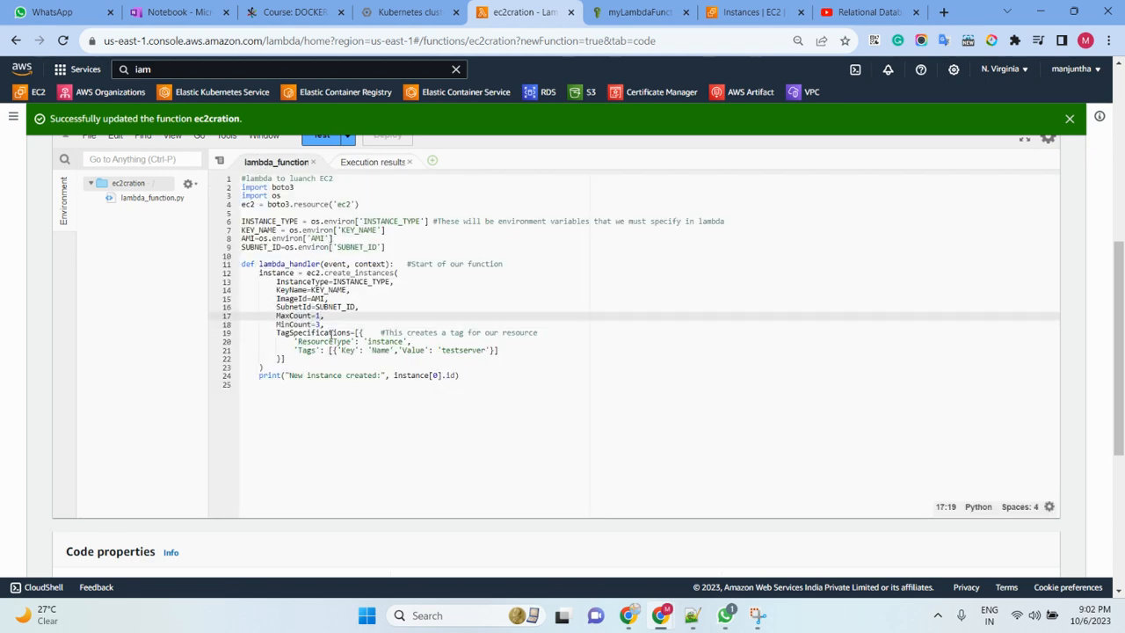
{"action": "scroll", "coordinate": [331, 334], "scroll_direction": "up", "scroll_amount": 2}
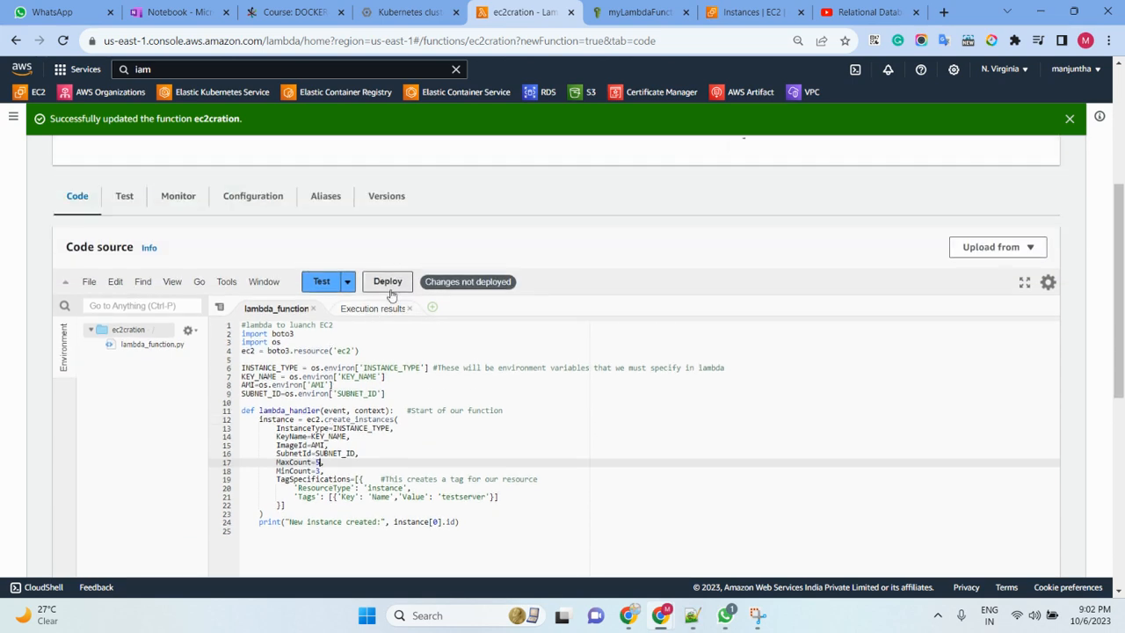
{"action": "left_click", "coordinate": [393, 281]}
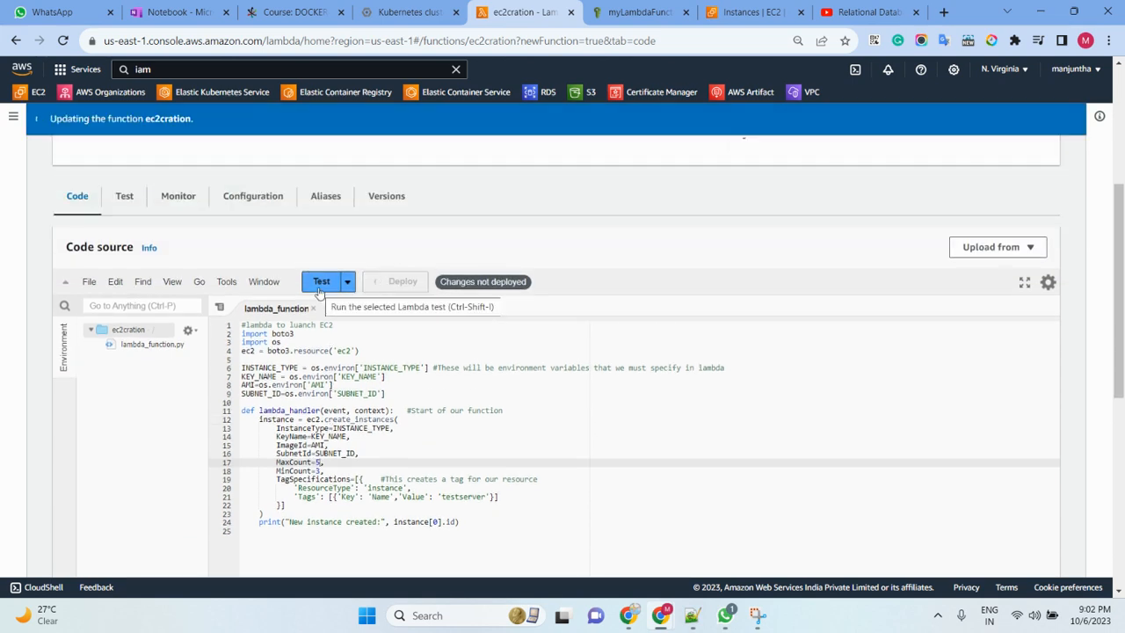
{"action": "left_click", "coordinate": [319, 290]}
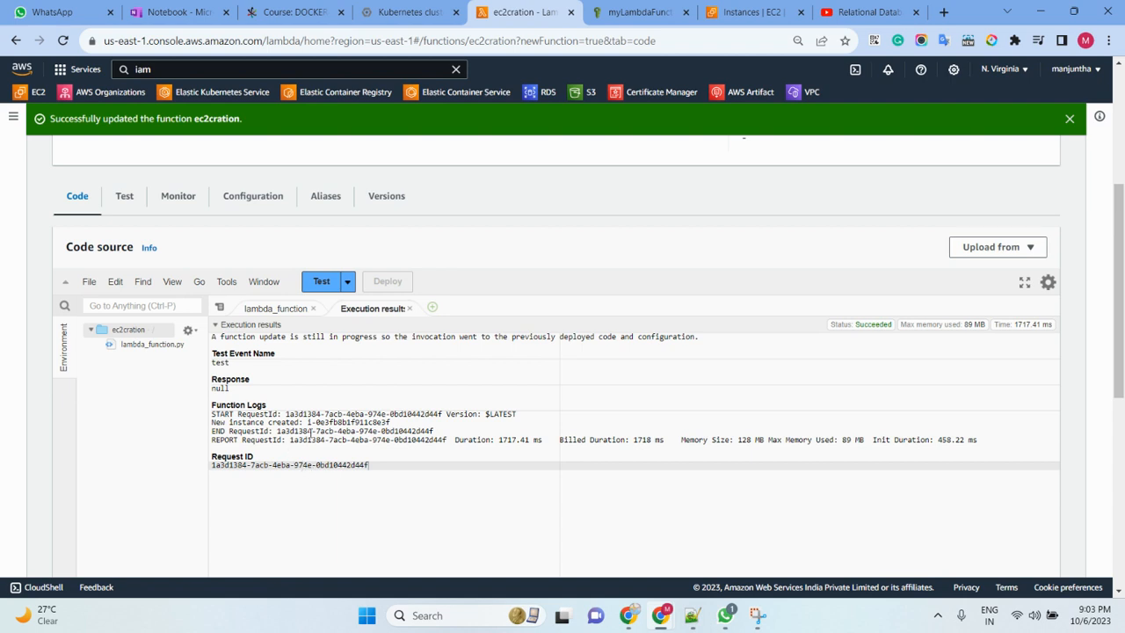
- Check the created instance ID in the execution results, and refresh the EC2 instances list
{"action": "left_click_drag", "start_coordinate": [391, 422], "coordinate": [354, 425]}
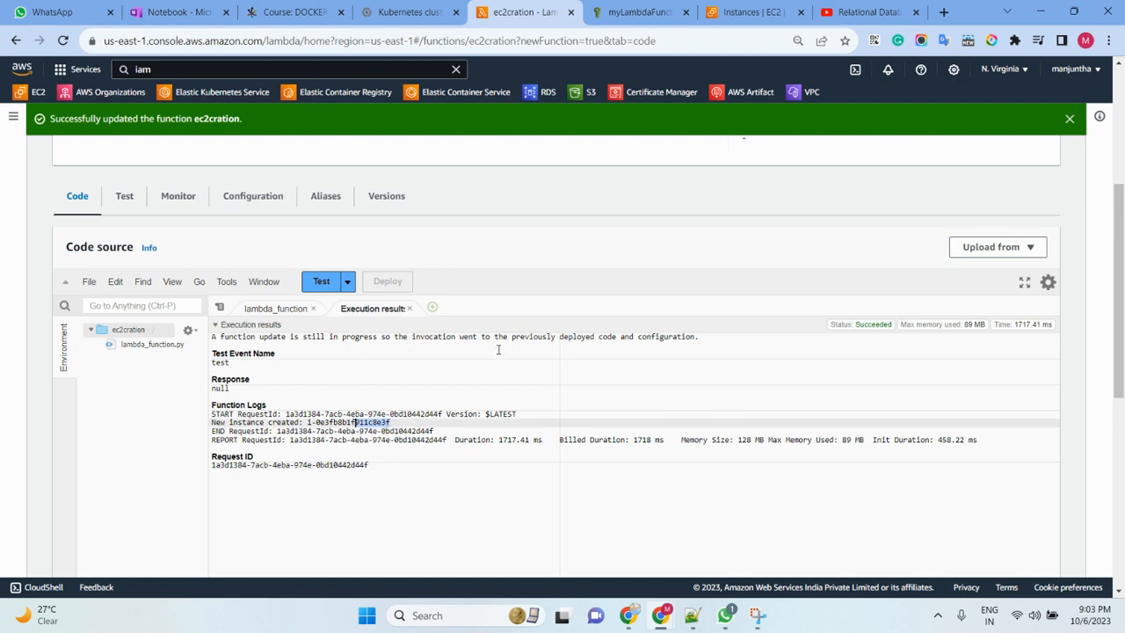
{"action": "scroll", "coordinate": [514, 382], "scroll_direction": "up", "scroll_amount": 2}
{"action": "scroll", "coordinate": [501, 391], "scroll_direction": "down", "scroll_amount": 2}
{"action": "left_click", "coordinate": [633, 14]}
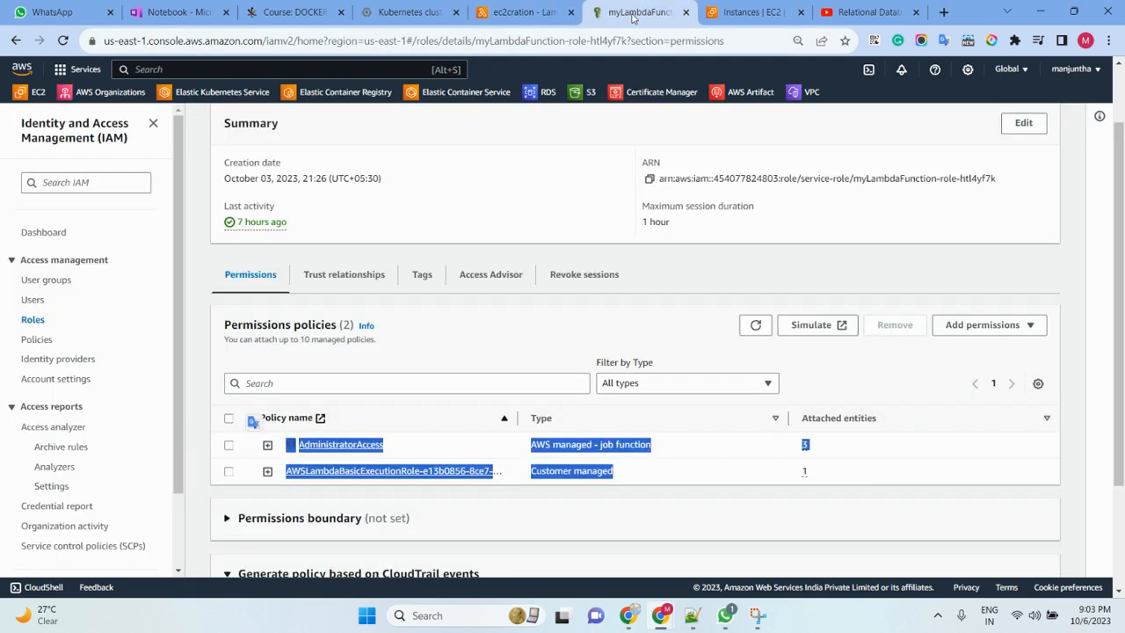
{"action": "left_click", "coordinate": [730, 14]}
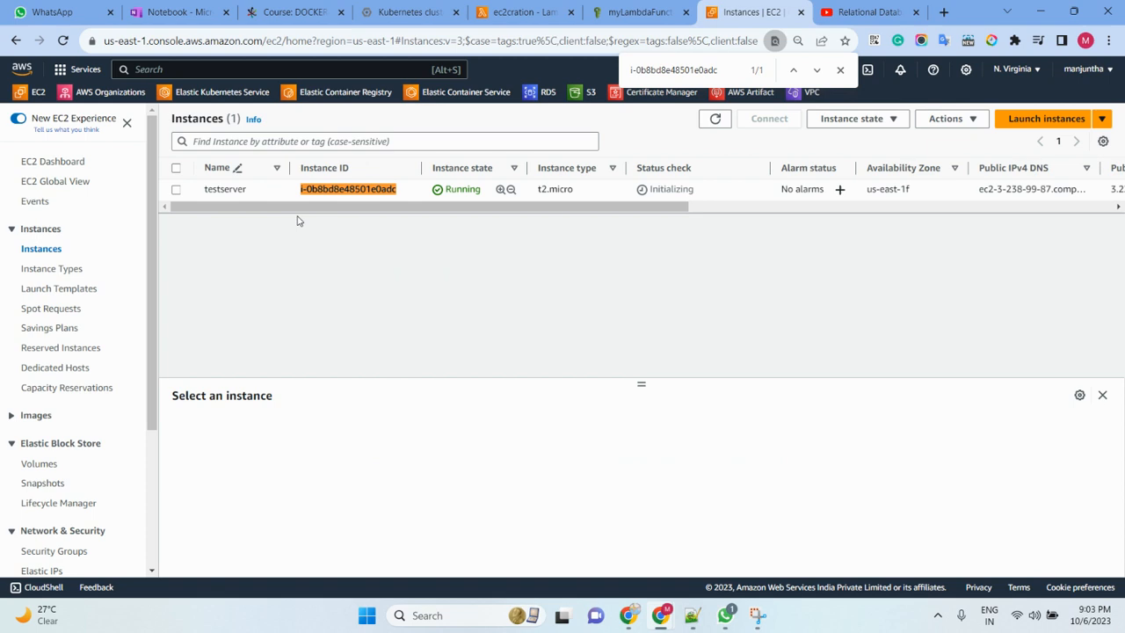
{"action": "left_click", "coordinate": [716, 120]}
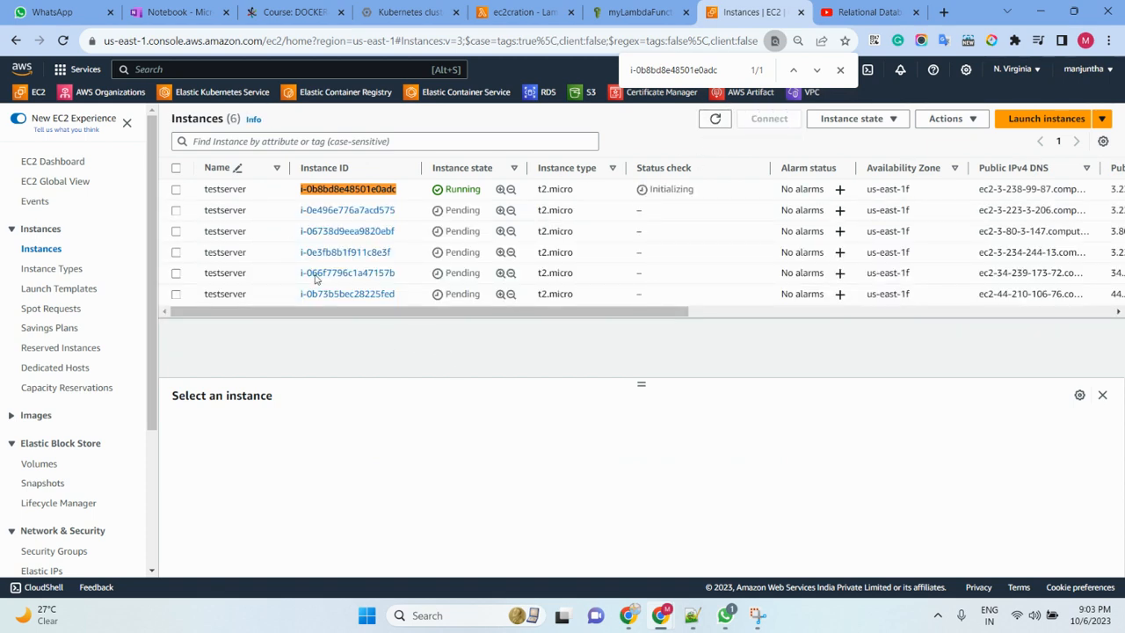
- Select the five pending testserver instances in the EC2 instances list
{"action": "left_click", "coordinate": [176, 212]}
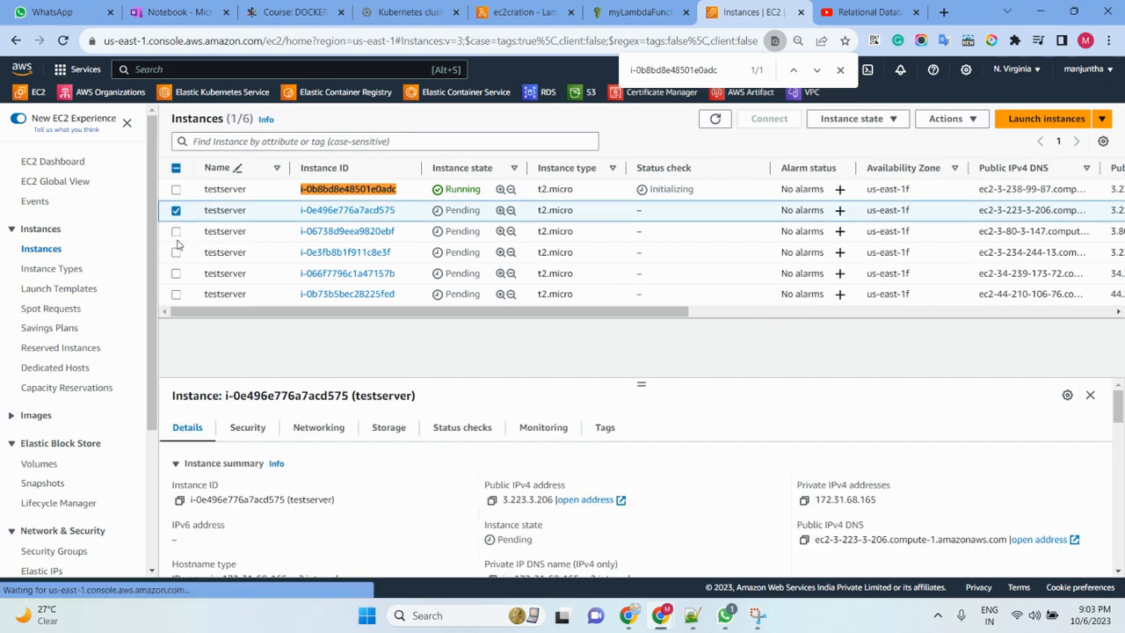
{"action": "left_click", "coordinate": [176, 232]}
{"action": "left_click", "coordinate": [176, 253]}
{"action": "left_click", "coordinate": [176, 274]}
{"action": "left_click", "coordinate": [176, 295]}
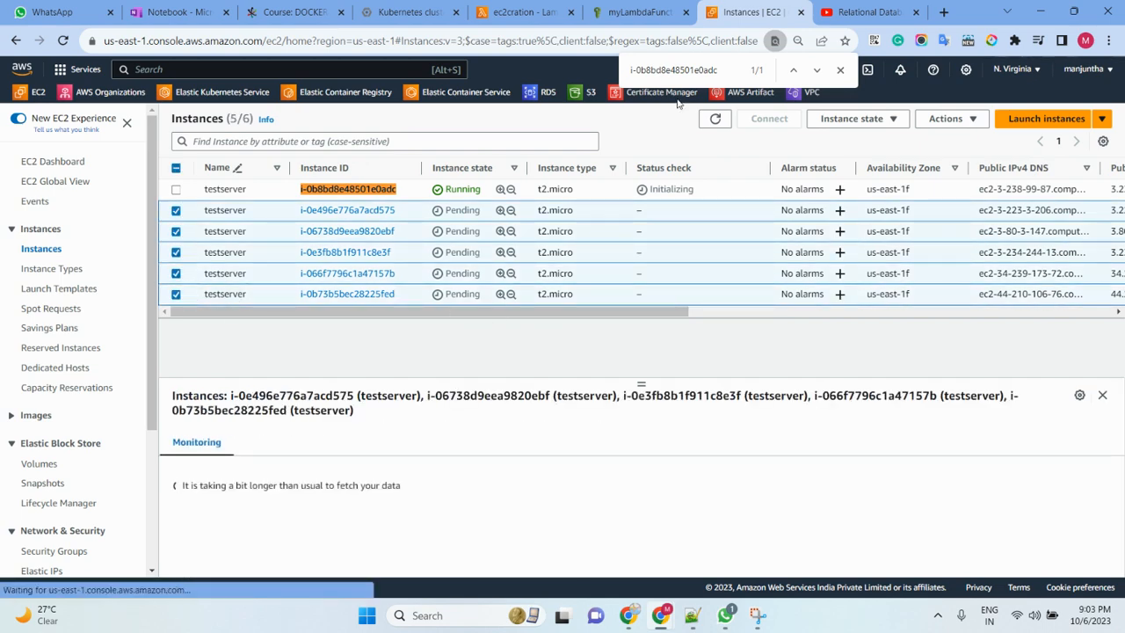
- Return to the ec2cration function's code and set MinCount to 1 and MaxCount to 8 in the create_instances call
{"action": "left_click", "coordinate": [526, 12]}
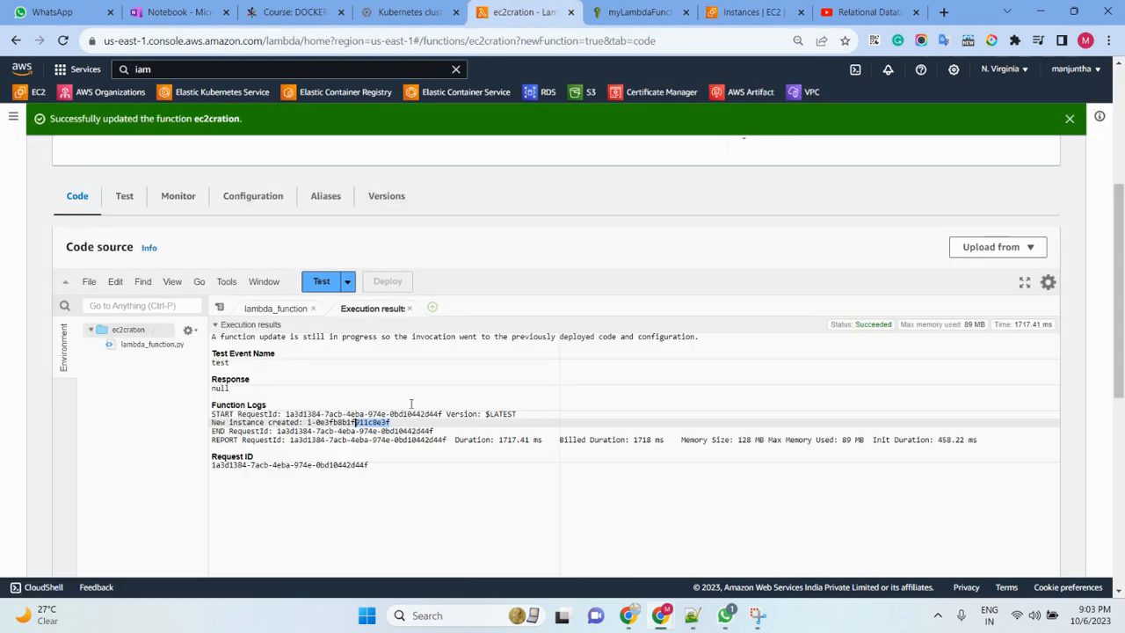
{"action": "left_click", "coordinate": [276, 309]}
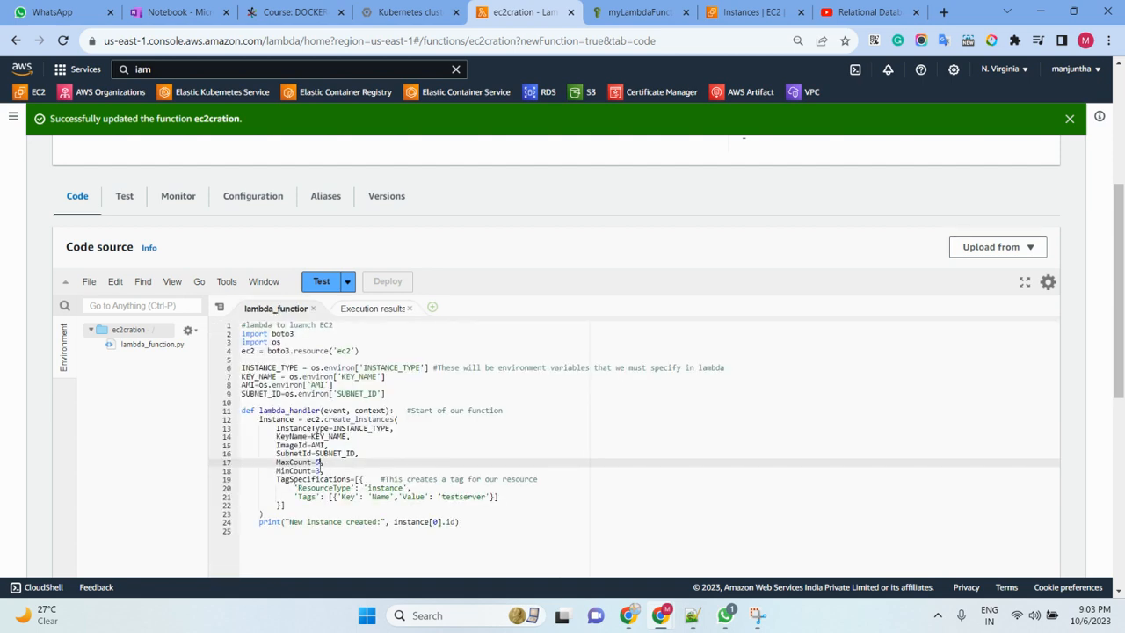
{"action": "left_click_drag", "start_coordinate": [275, 463], "coordinate": [320, 463]}
{"action": "left_click", "coordinate": [322, 463]}
{"action": "left_click", "coordinate": [322, 472]}
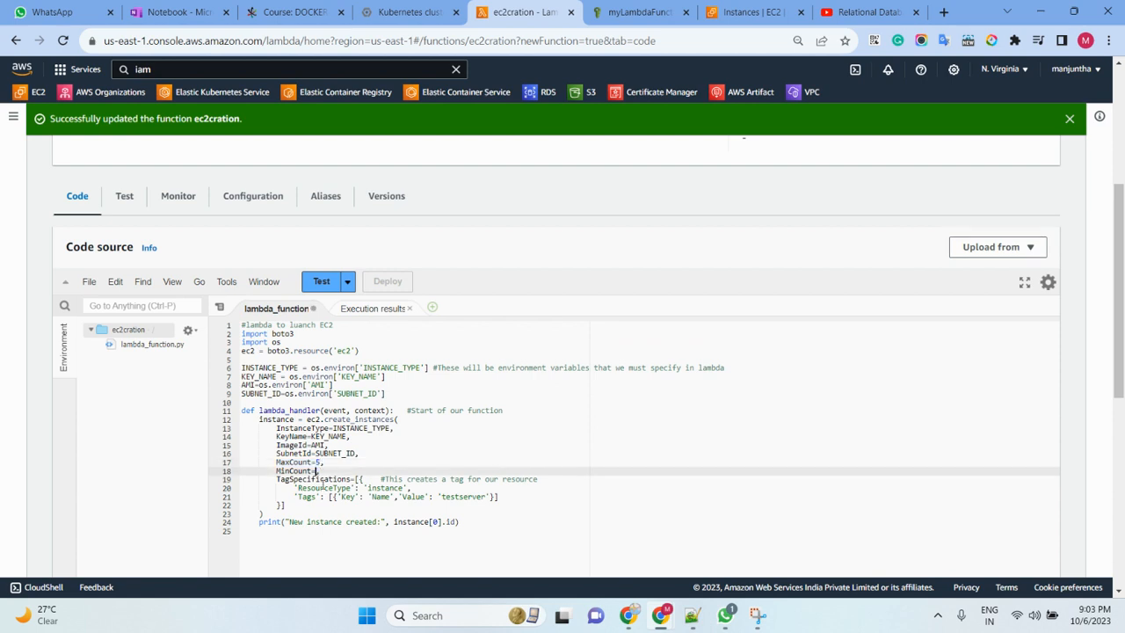
{"action": "type", "text": "1,"}
{"action": "key", "text": "Up"}
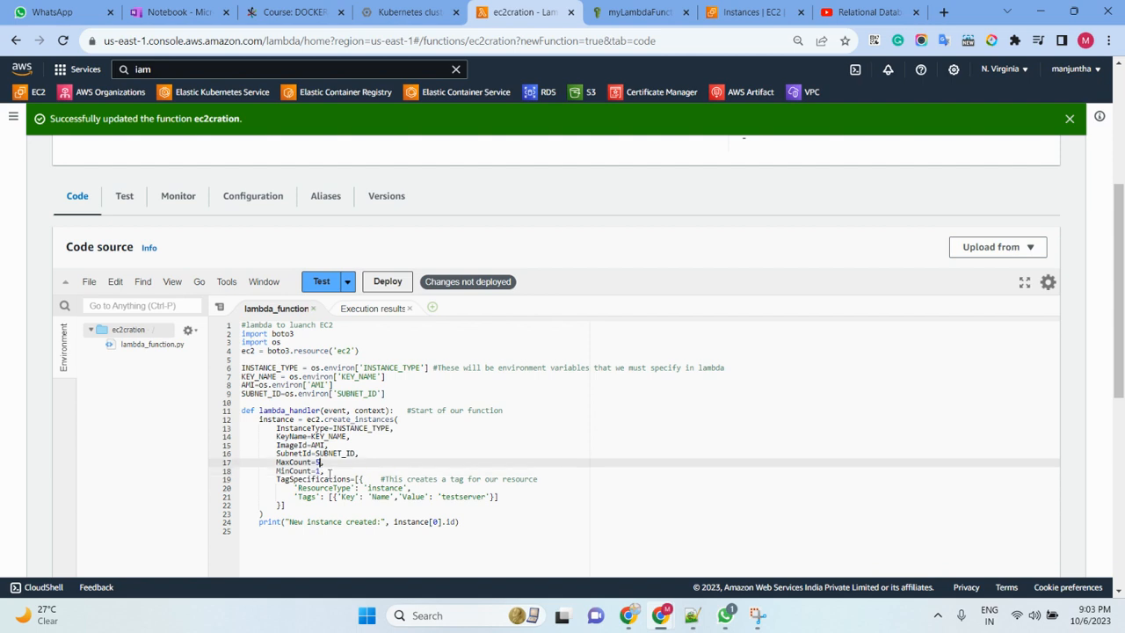
{"action": "key", "text": "BackSpace"}
{"action": "key", "text": "BackSpace"}
- Deploy the edited ec2cration code, run the test event and highlight the new instance ID in the function logs
{"action": "left_click", "coordinate": [387, 281]}
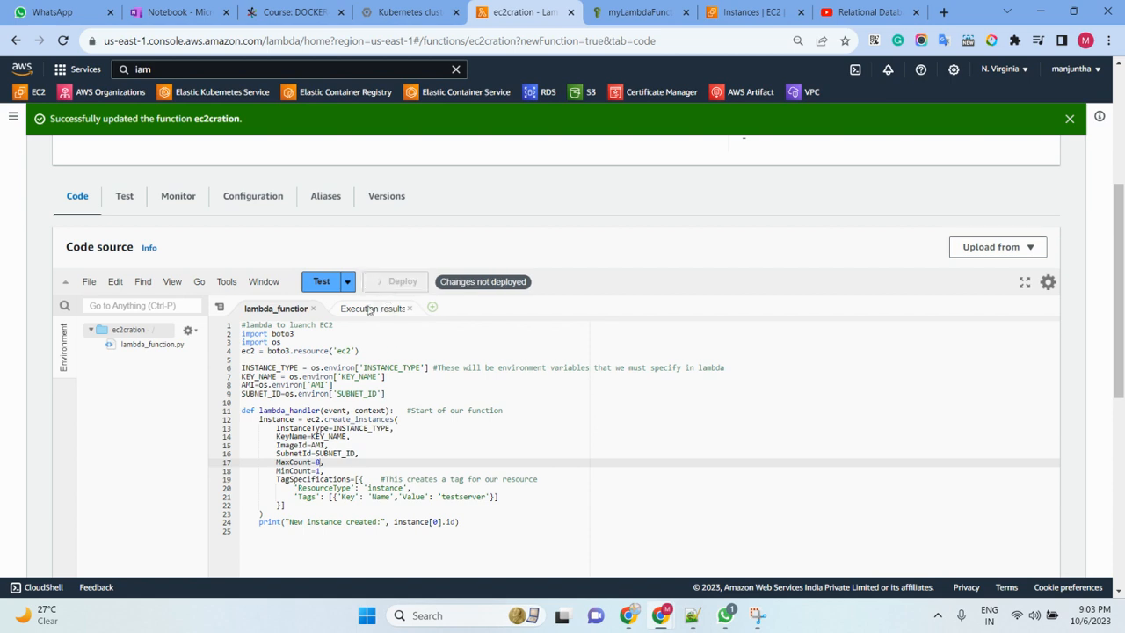
{"action": "left_click", "coordinate": [322, 285]}
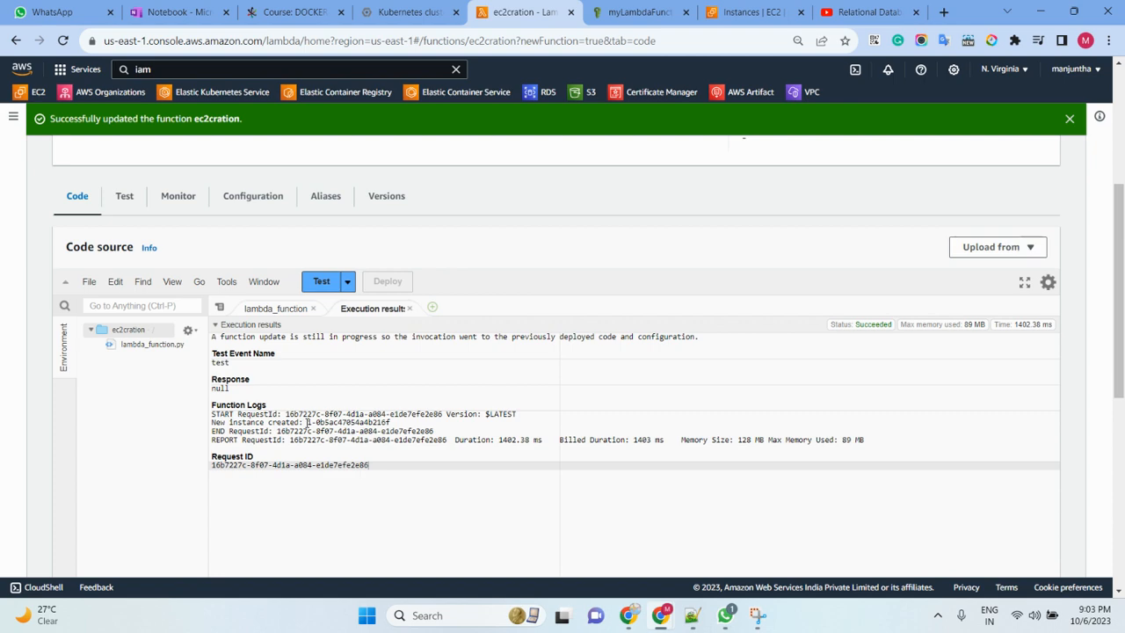
{"action": "left_click_drag", "start_coordinate": [306, 423], "coordinate": [392, 423]}
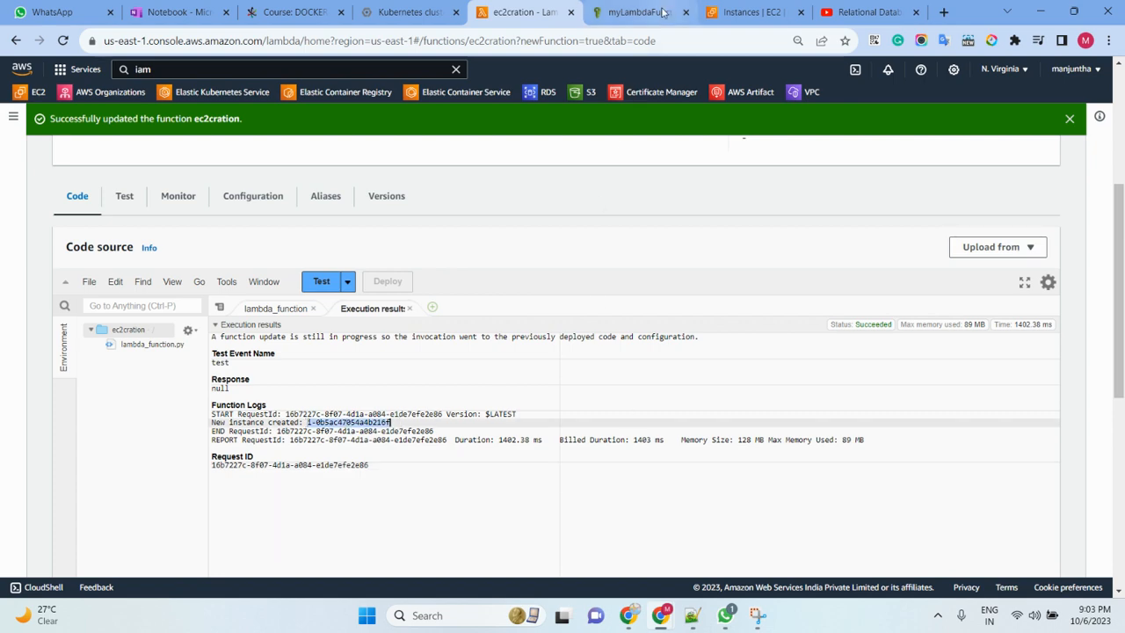
- Refresh the EC2 instances list and clear the selection of the five testserver instances
{"action": "left_click", "coordinate": [747, 13]}
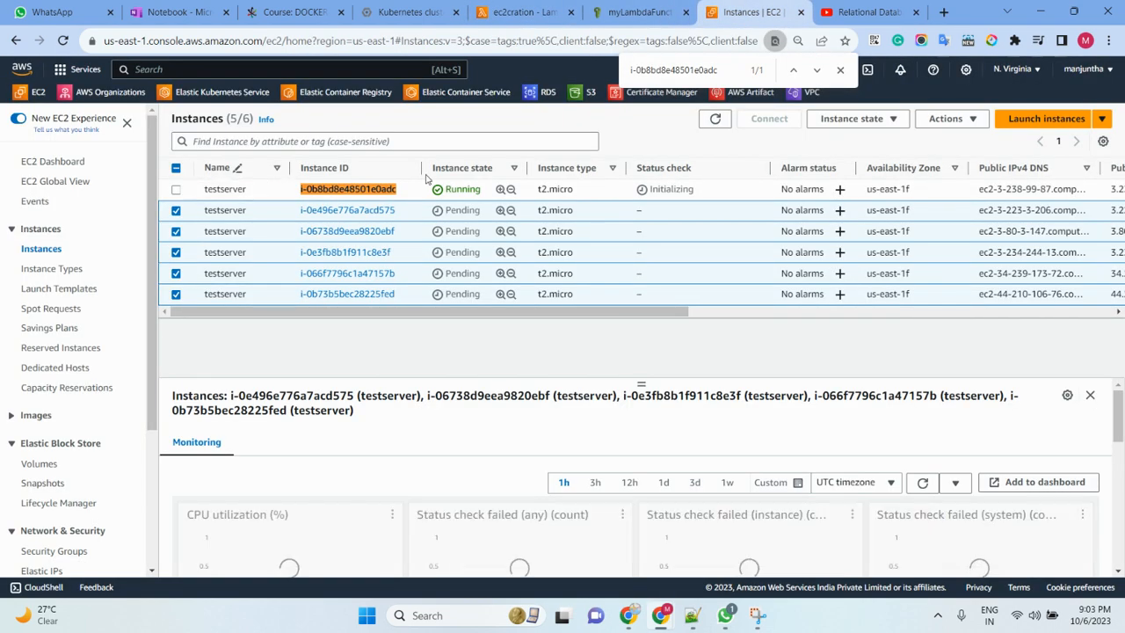
{"action": "left_click", "coordinate": [715, 120]}
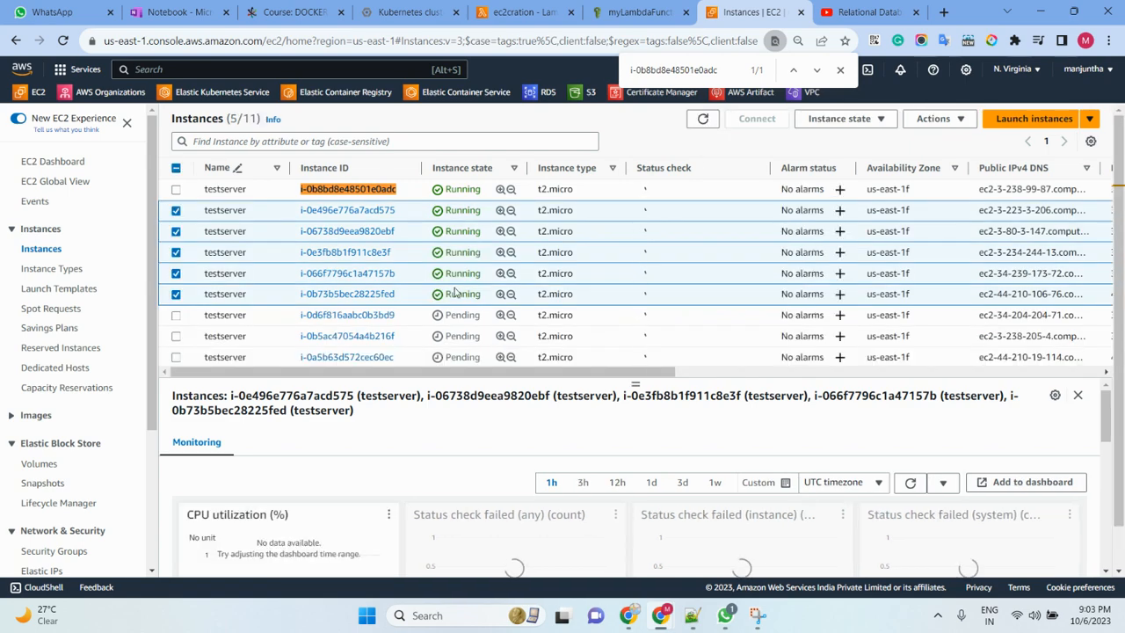
{"action": "left_click", "coordinate": [176, 210]}
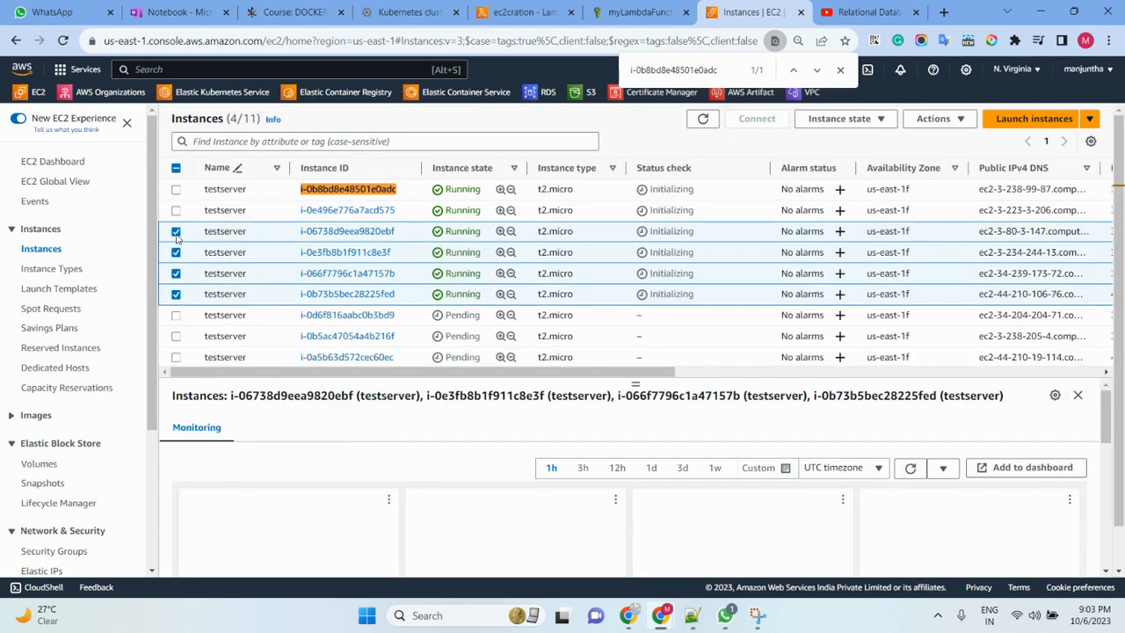
{"action": "left_click", "coordinate": [176, 231]}
{"action": "left_click", "coordinate": [175, 253]}
{"action": "left_click", "coordinate": [176, 294]}
{"action": "left_click", "coordinate": [176, 273]}
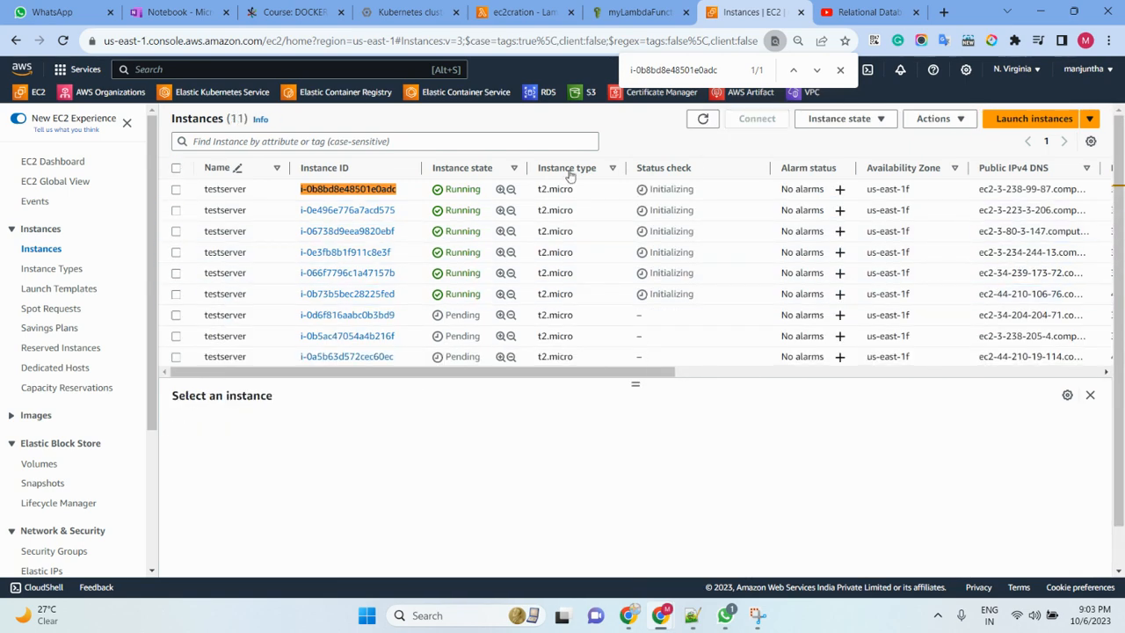
- Refresh the instances list again and look through all launched testserver instances and their states
{"action": "double_click", "coordinate": [703, 120]}
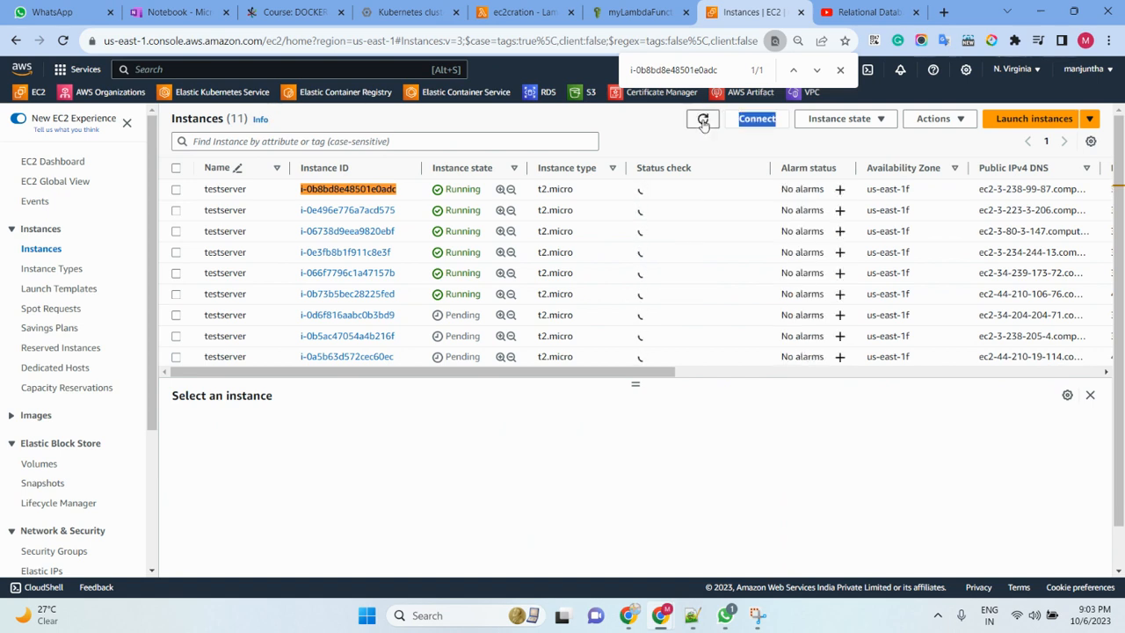
{"action": "left_click", "coordinate": [703, 125]}
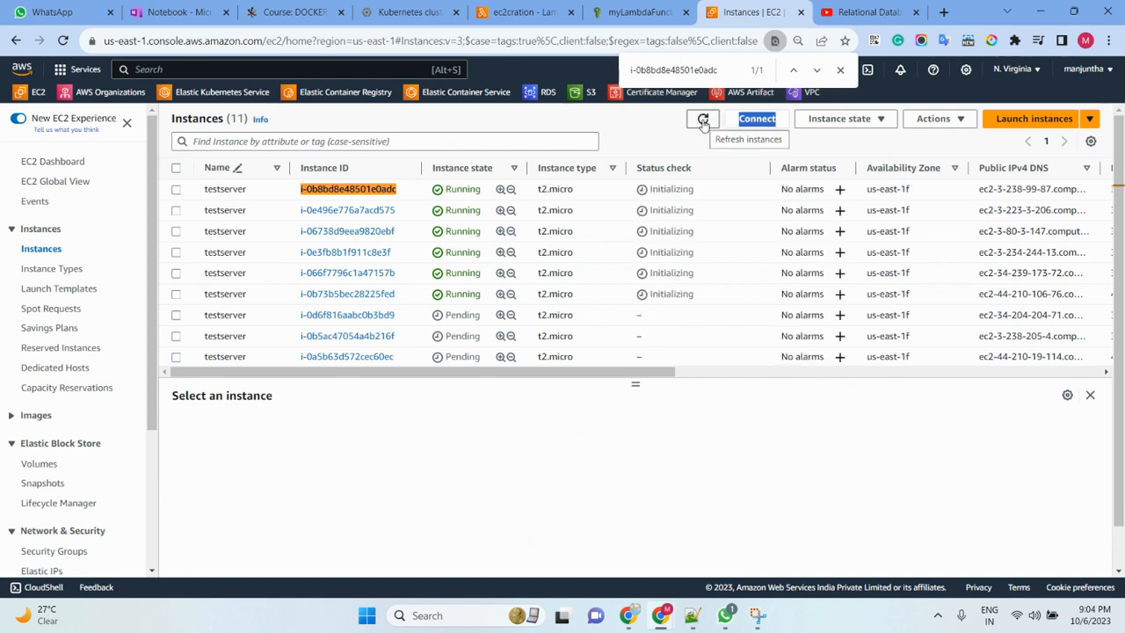
{"action": "scroll", "coordinate": [481, 216], "scroll_direction": "down", "scroll_amount": 1}
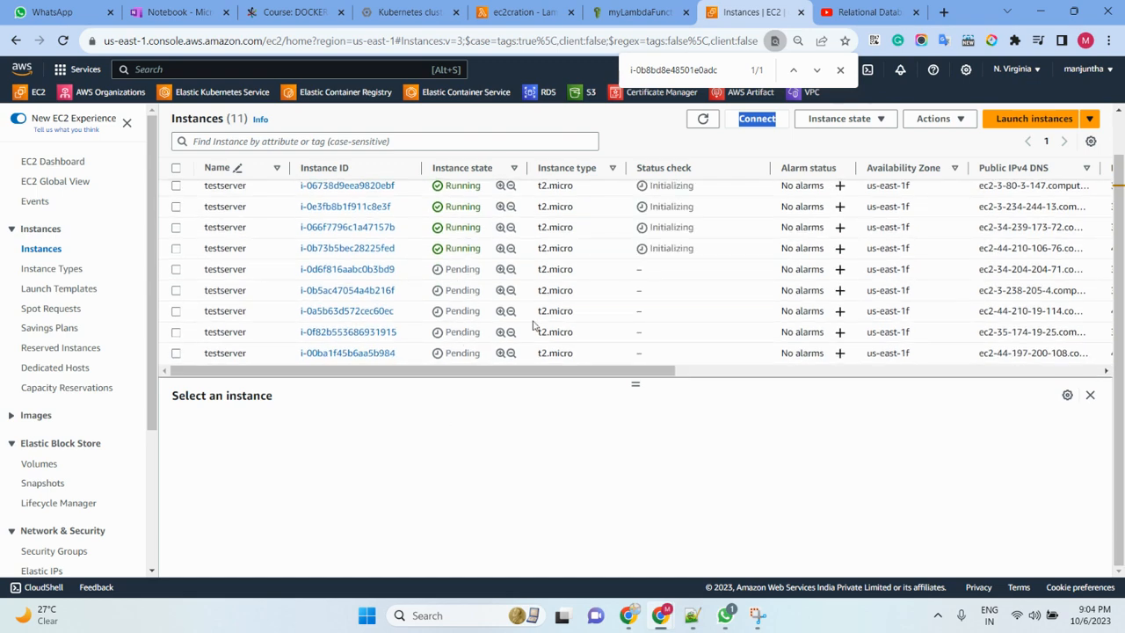
{"action": "scroll", "coordinate": [596, 303], "scroll_direction": "up", "scroll_amount": 1}
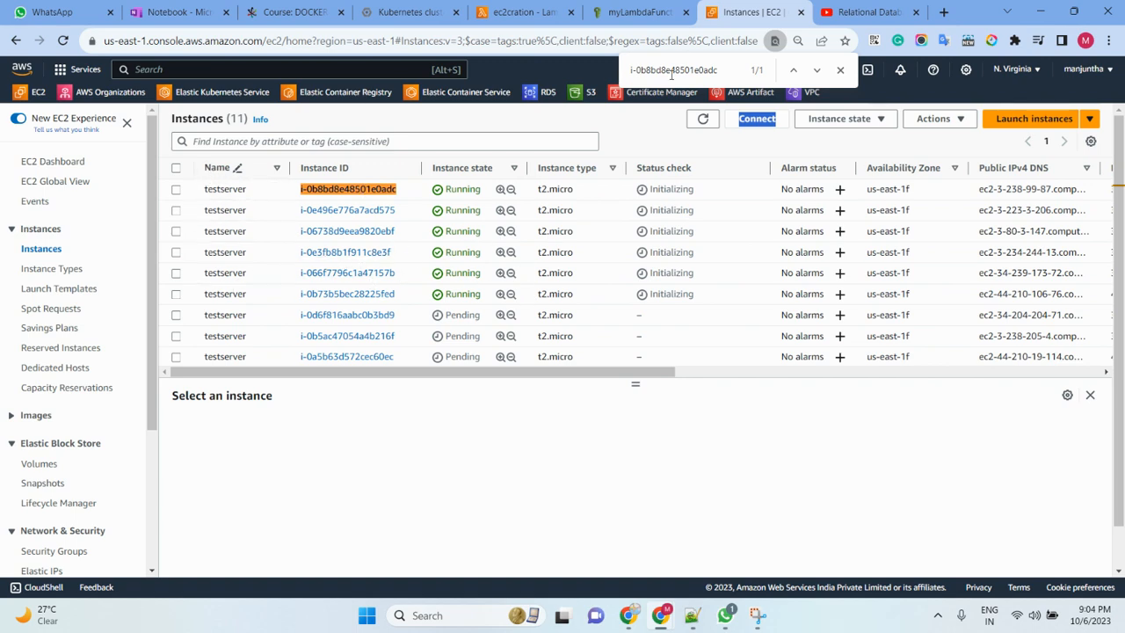
- Return to the Lambda function's code and review its imports, the boto3 EC2 resource line and the environment variable assignments
{"action": "left_click", "coordinate": [637, 13]}
{"action": "left_click", "coordinate": [510, 14]}
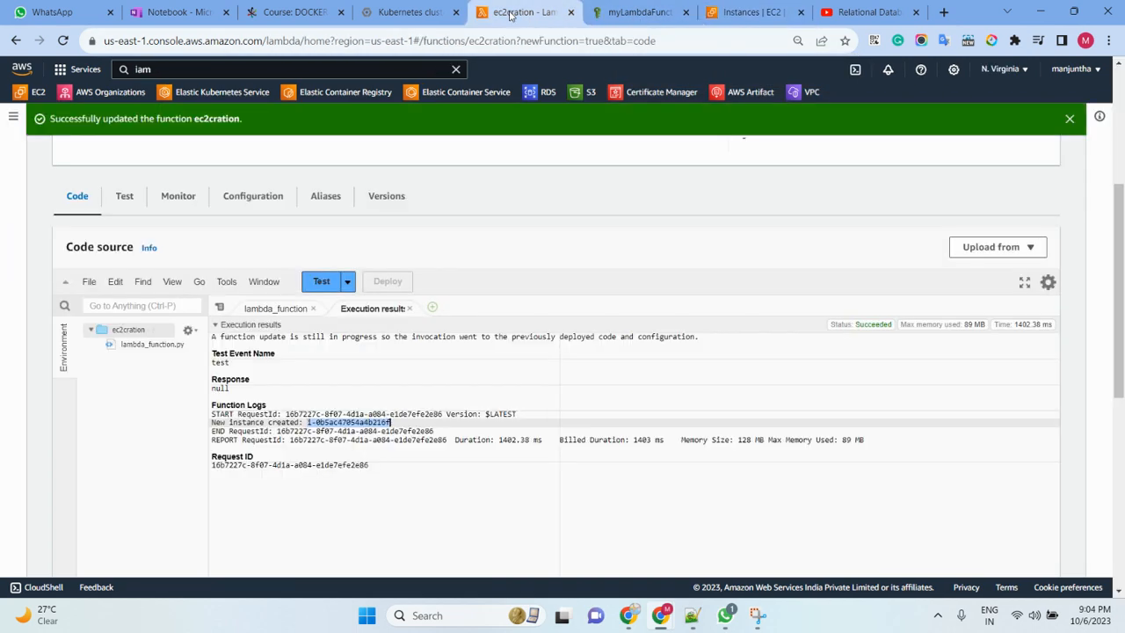
{"action": "left_click", "coordinate": [272, 309]}
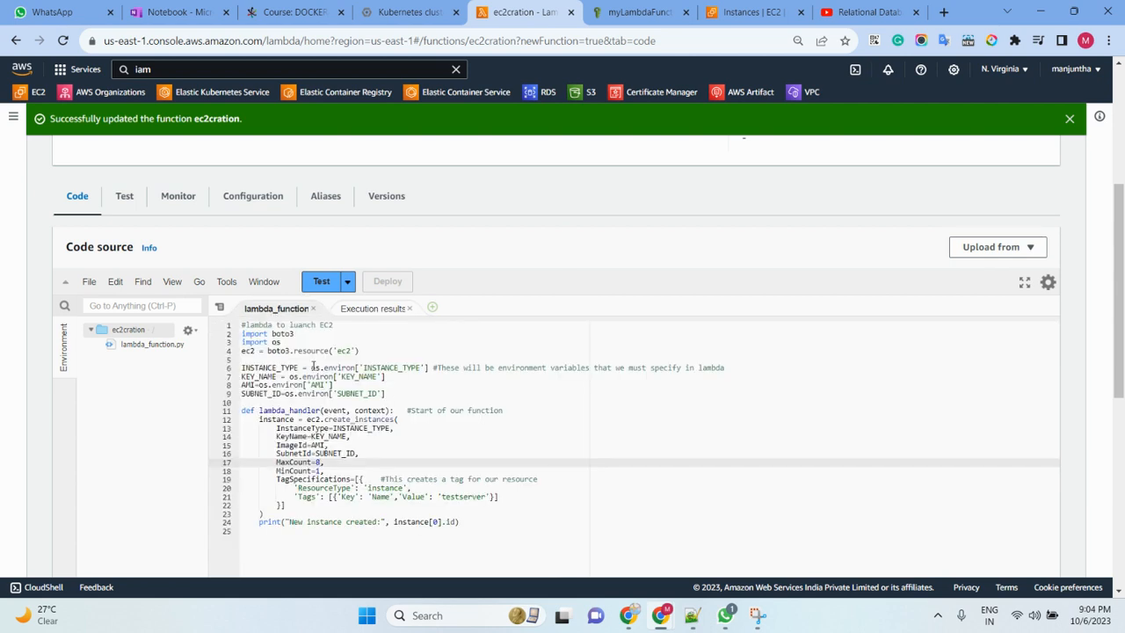
{"action": "left_click_drag", "start_coordinate": [297, 334], "coordinate": [234, 339]}
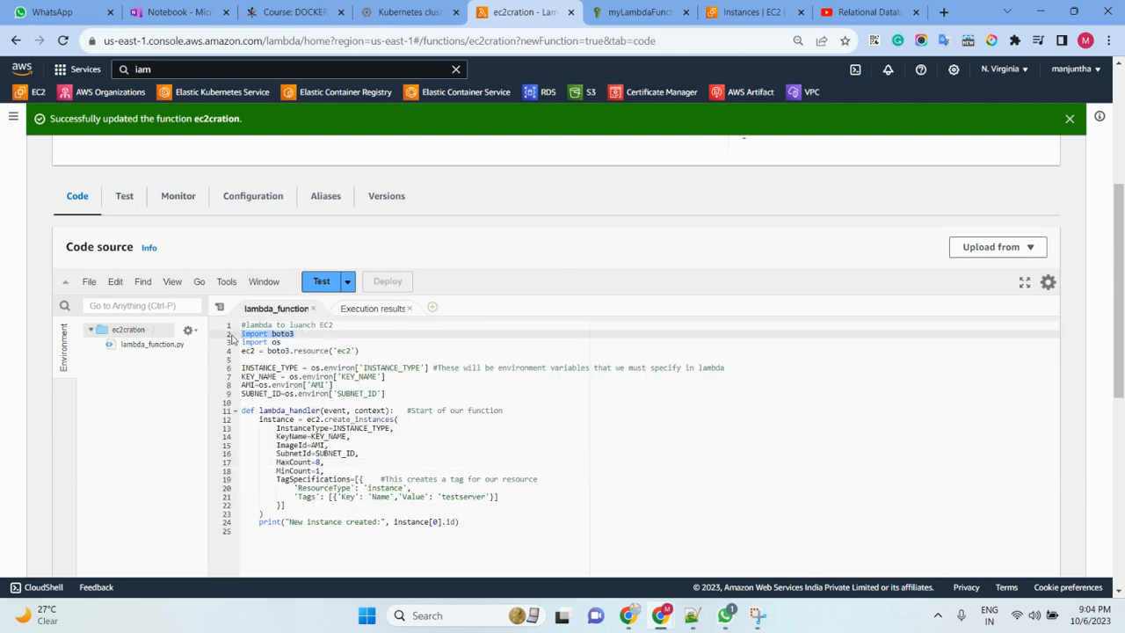
{"action": "left_click_drag", "start_coordinate": [305, 342], "coordinate": [238, 346]}
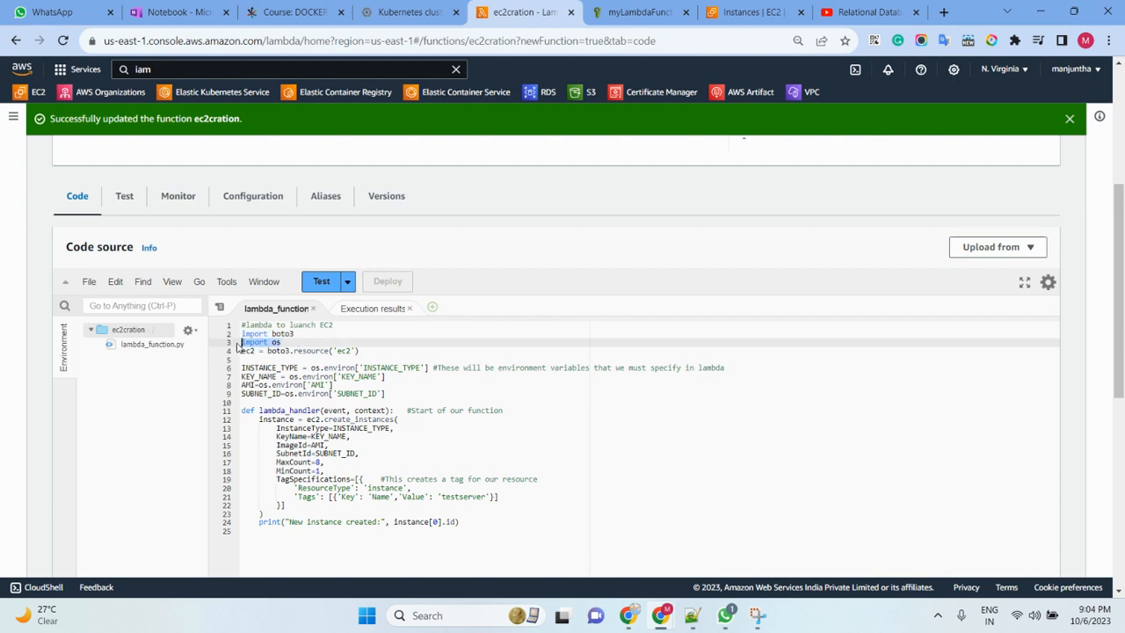
{"action": "left_click_drag", "start_coordinate": [360, 352], "coordinate": [244, 351]}
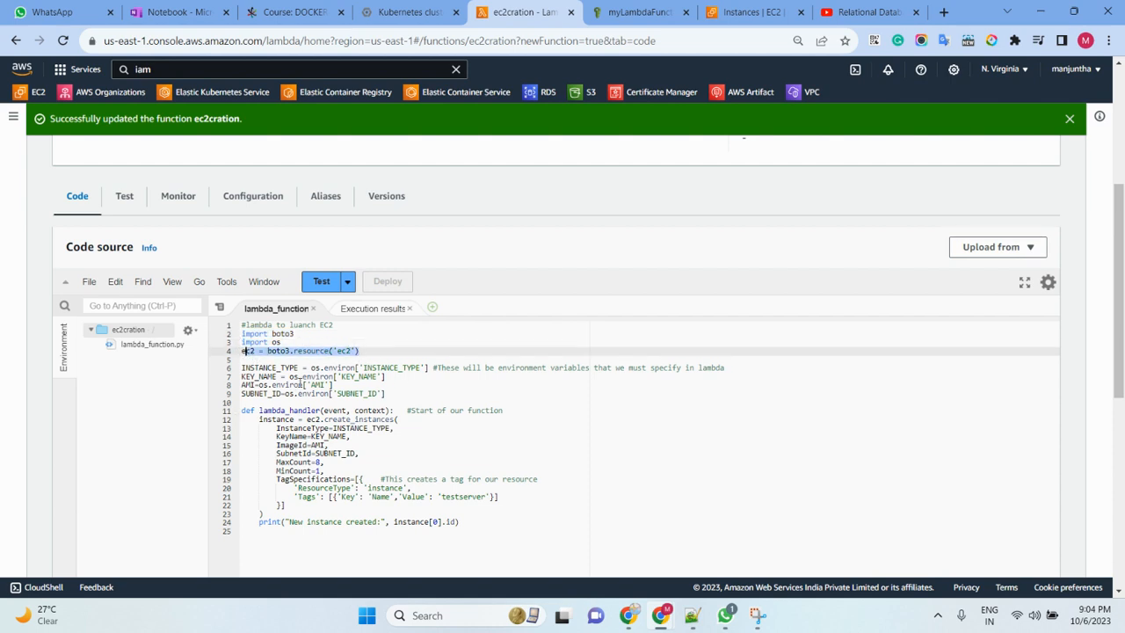
{"action": "left_click_drag", "start_coordinate": [242, 368], "coordinate": [356, 367]}
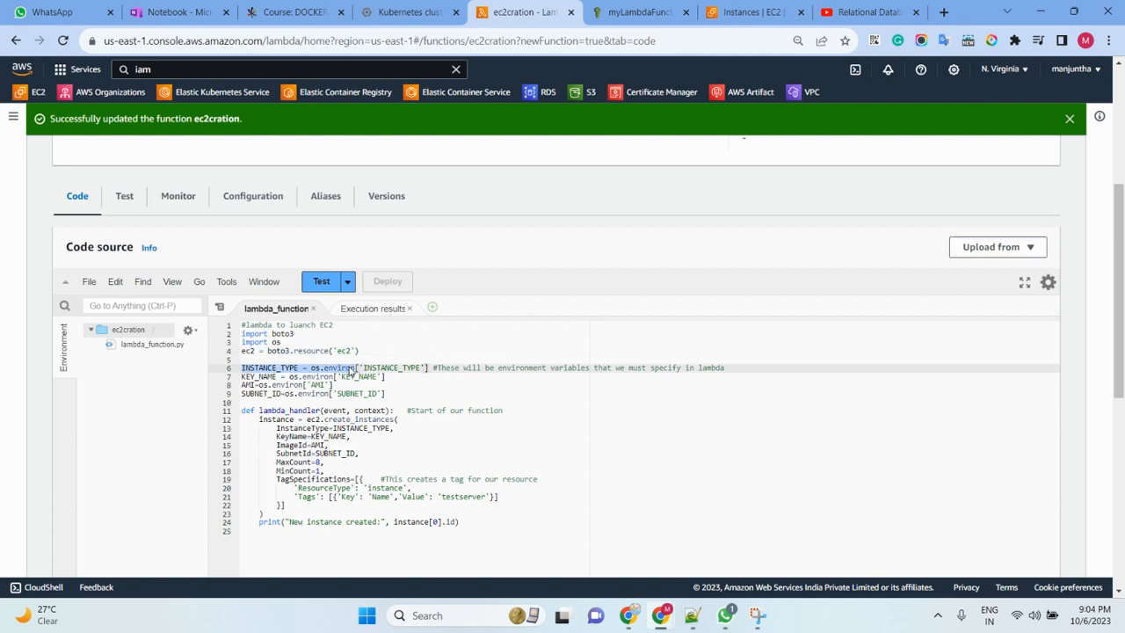
{"action": "left_click_drag", "start_coordinate": [242, 376], "coordinate": [280, 376]}
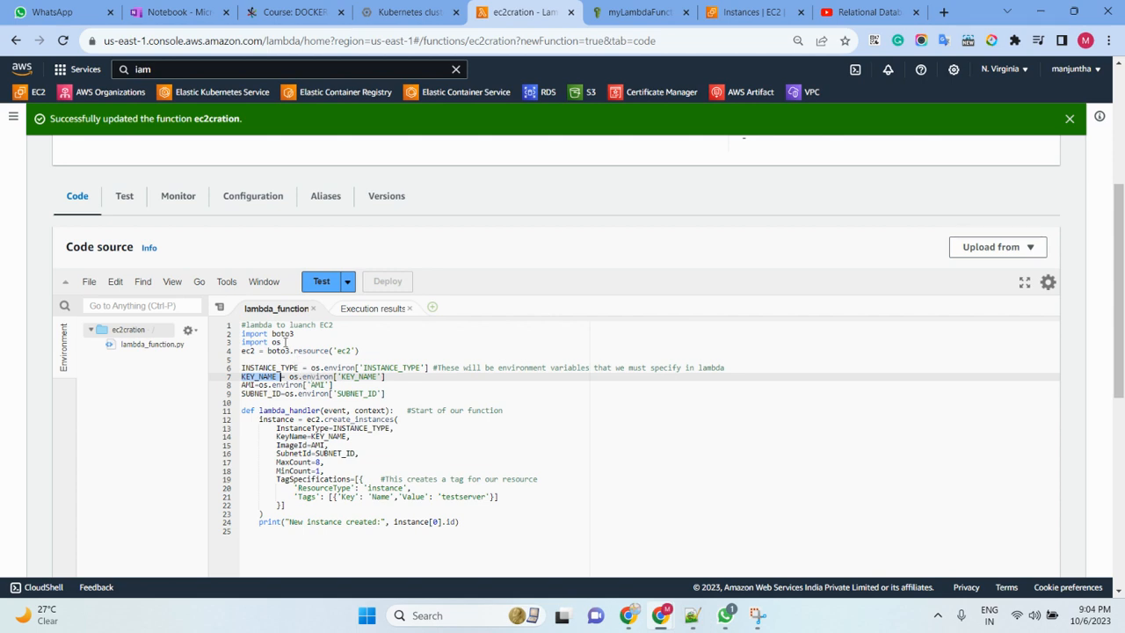
{"action": "left_click_drag", "start_coordinate": [285, 342], "coordinate": [245, 342]}
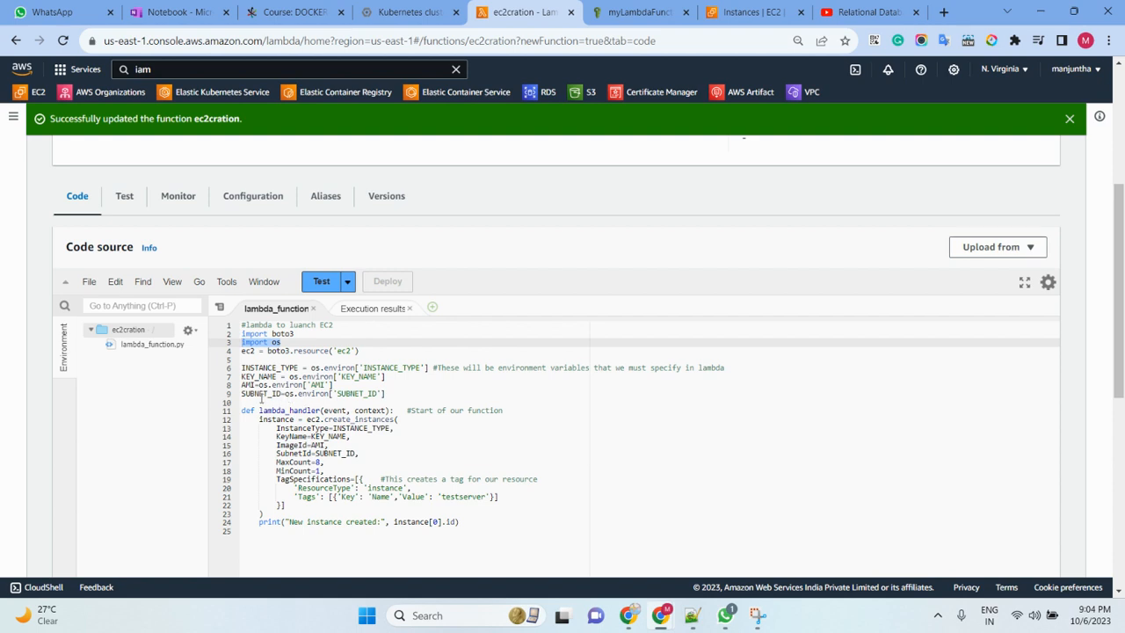
{"action": "left_click_drag", "start_coordinate": [384, 393], "coordinate": [240, 376]}
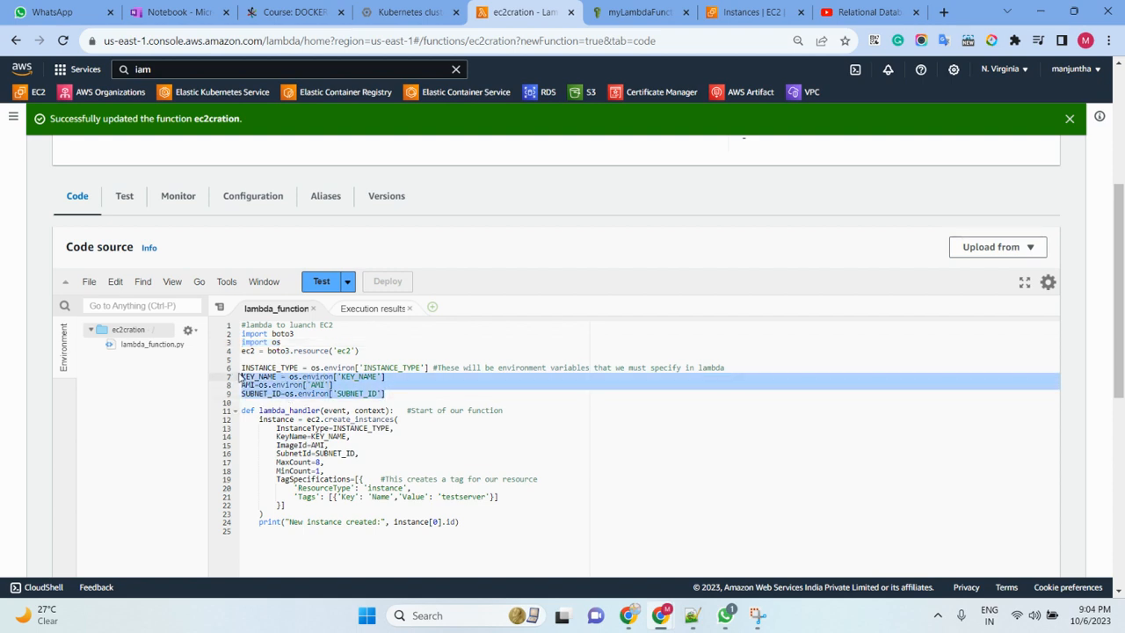
{"action": "left_click_drag", "start_coordinate": [282, 343], "coordinate": [240, 345]}
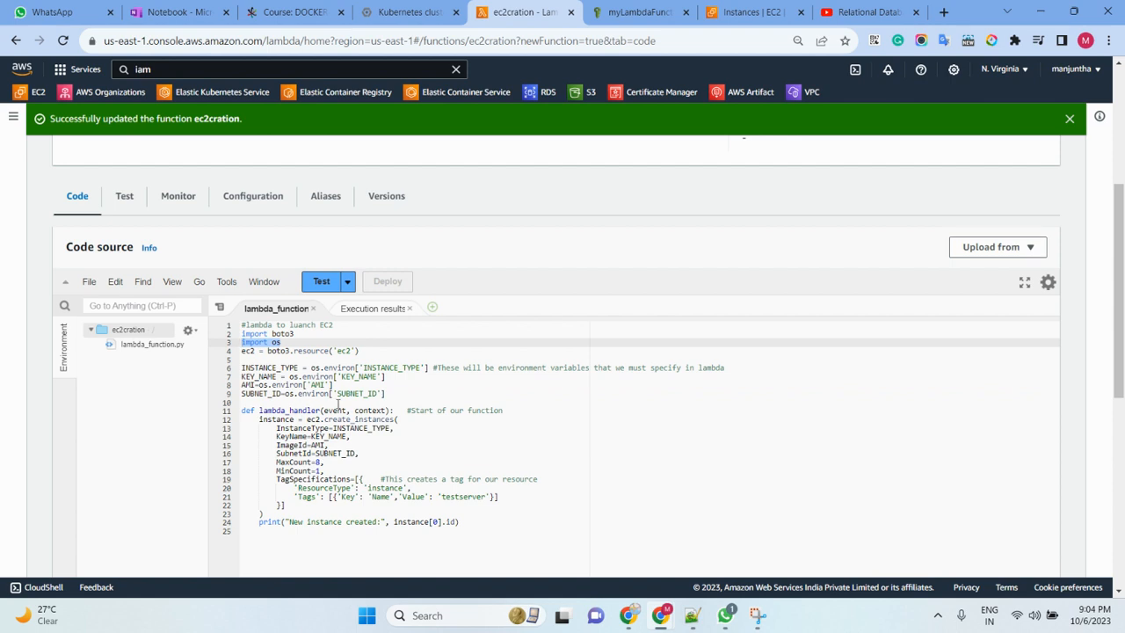
{"action": "left_click_drag", "start_coordinate": [393, 395], "coordinate": [241, 370]}
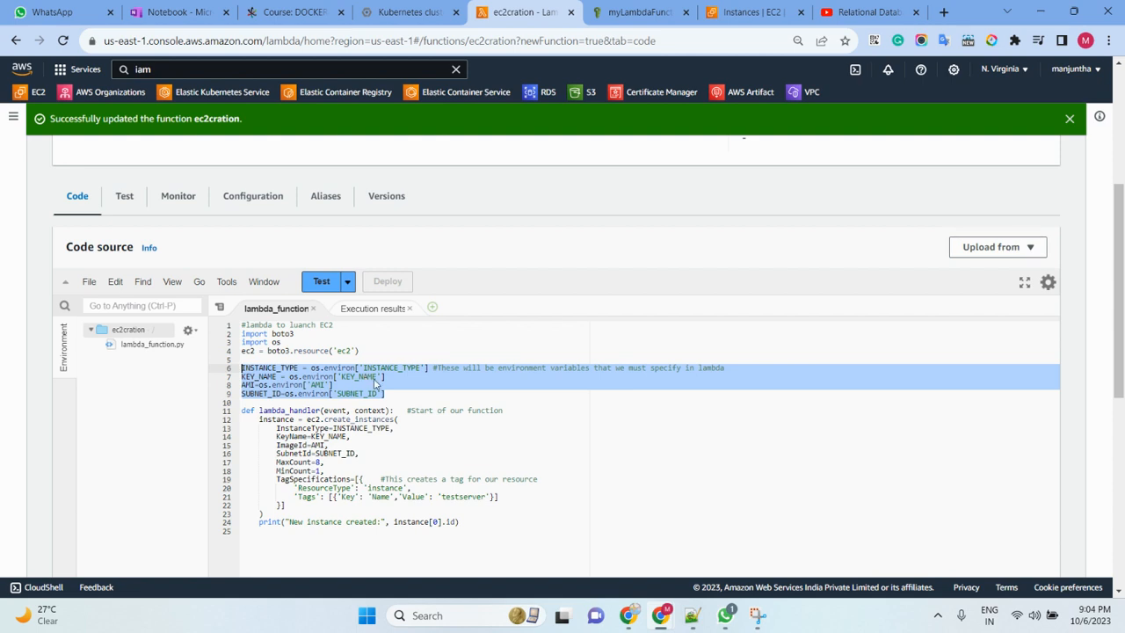
{"action": "left_click_drag", "start_coordinate": [393, 394], "coordinate": [247, 369]}
- Examine the create_instances parameters, the instance counts and the closing print statement in lambda_handler
{"action": "left_click_drag", "start_coordinate": [498, 498], "coordinate": [278, 463]}
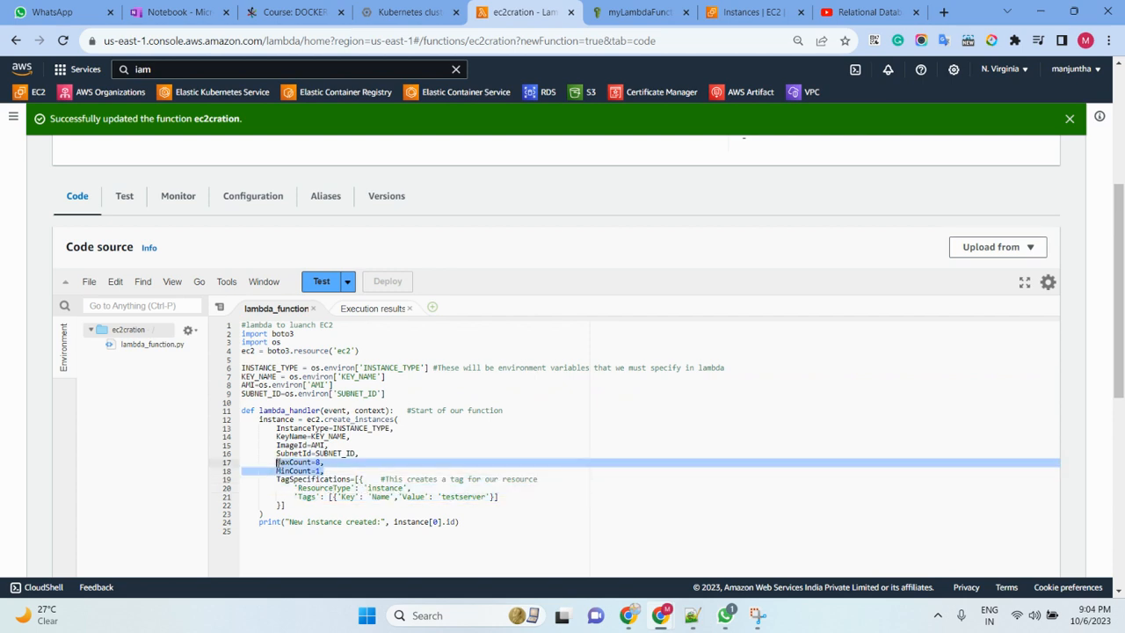
{"action": "left_click_drag", "start_coordinate": [359, 454], "coordinate": [276, 428]}
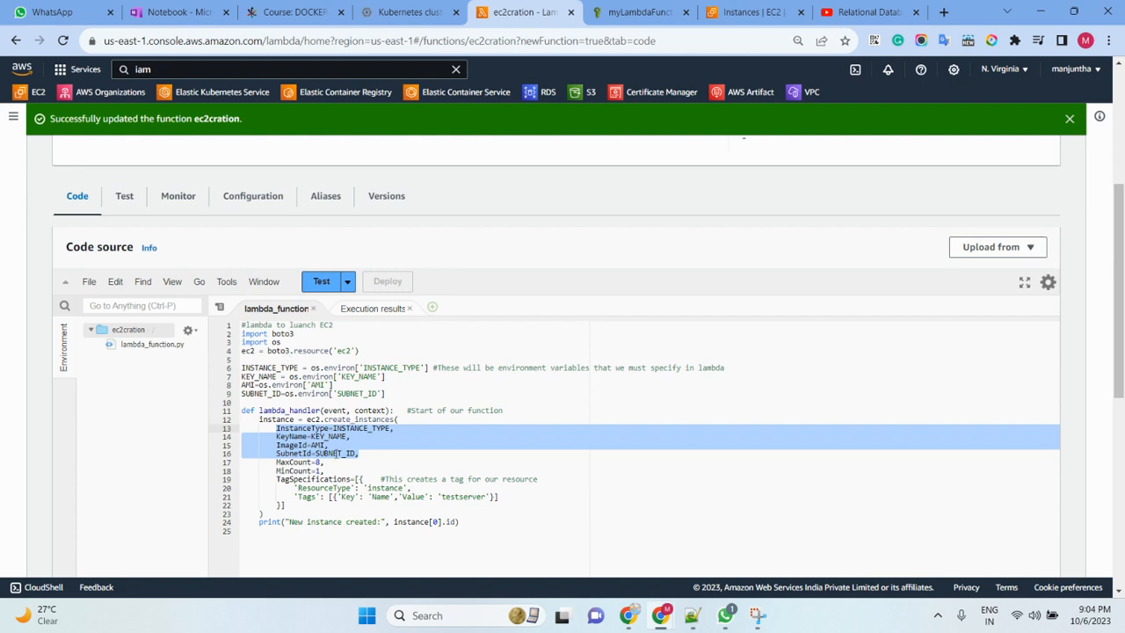
{"action": "scroll", "coordinate": [338, 453], "scroll_direction": "down", "scroll_amount": 4}
{"action": "left_click_drag", "start_coordinate": [460, 410], "coordinate": [254, 403]}
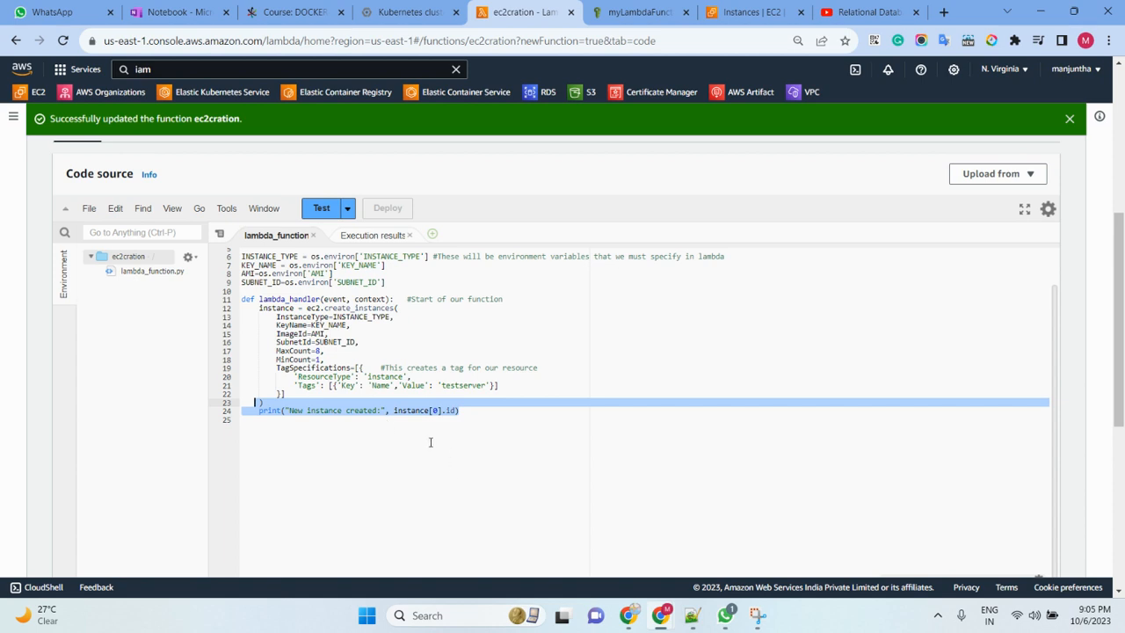
{"action": "left_click_drag", "start_coordinate": [455, 412], "coordinate": [241, 255]}
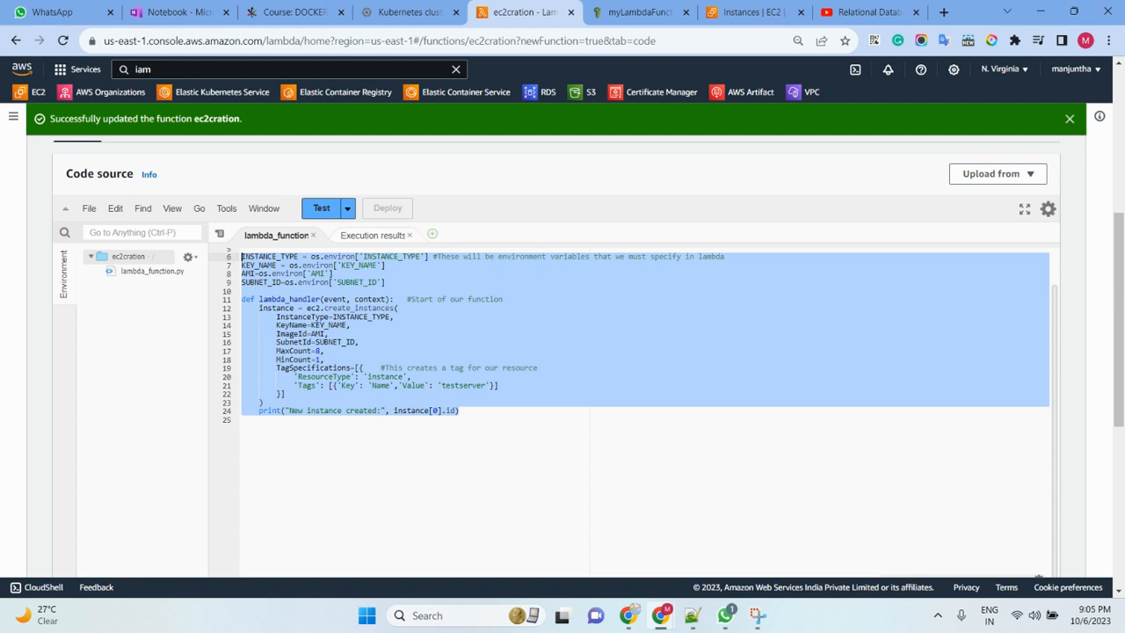
- Switch to YouTube and open the Free Training Cloud & Devops channel page from the Amazon RDS video
{"action": "key", "text": "alt+Tab"}
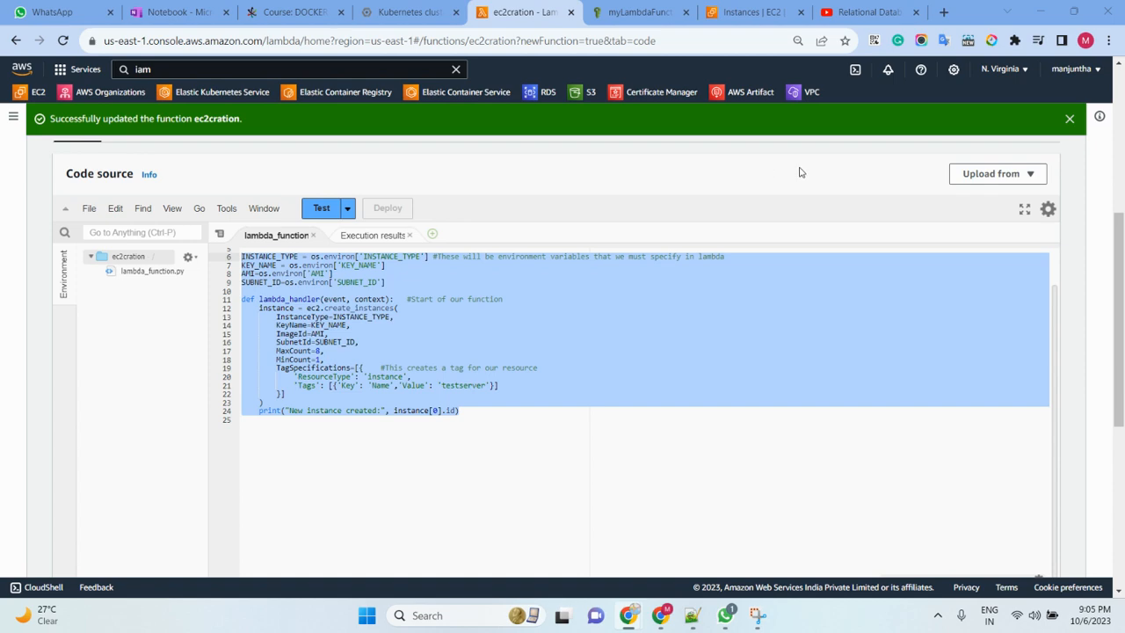
{"action": "left_click", "coordinate": [863, 12]}
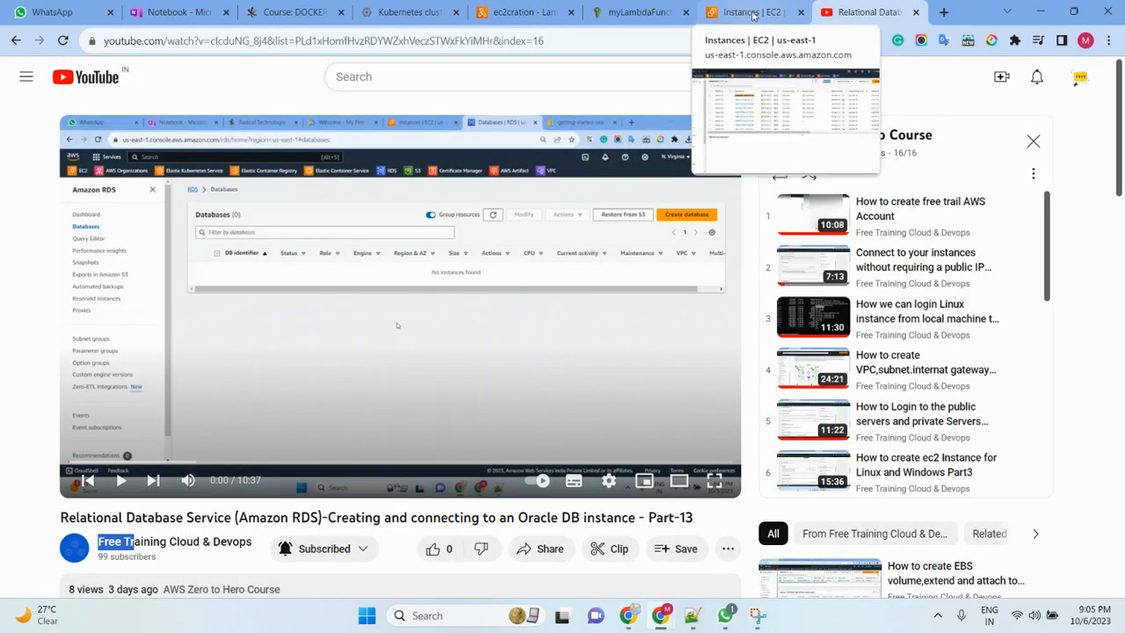
{"action": "left_click", "coordinate": [200, 547]}
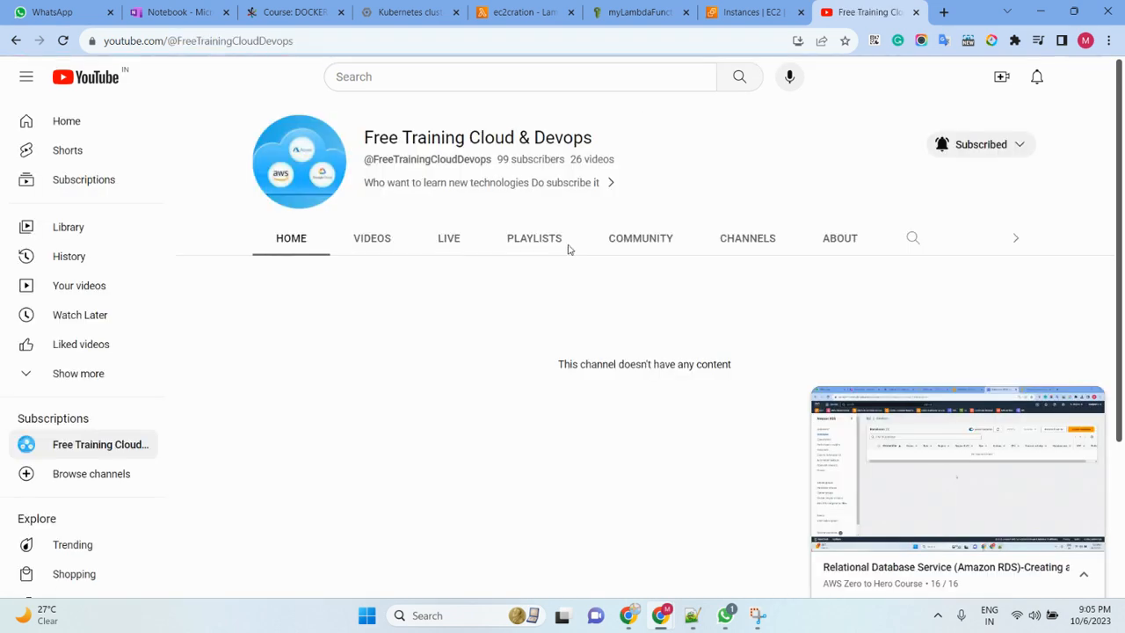